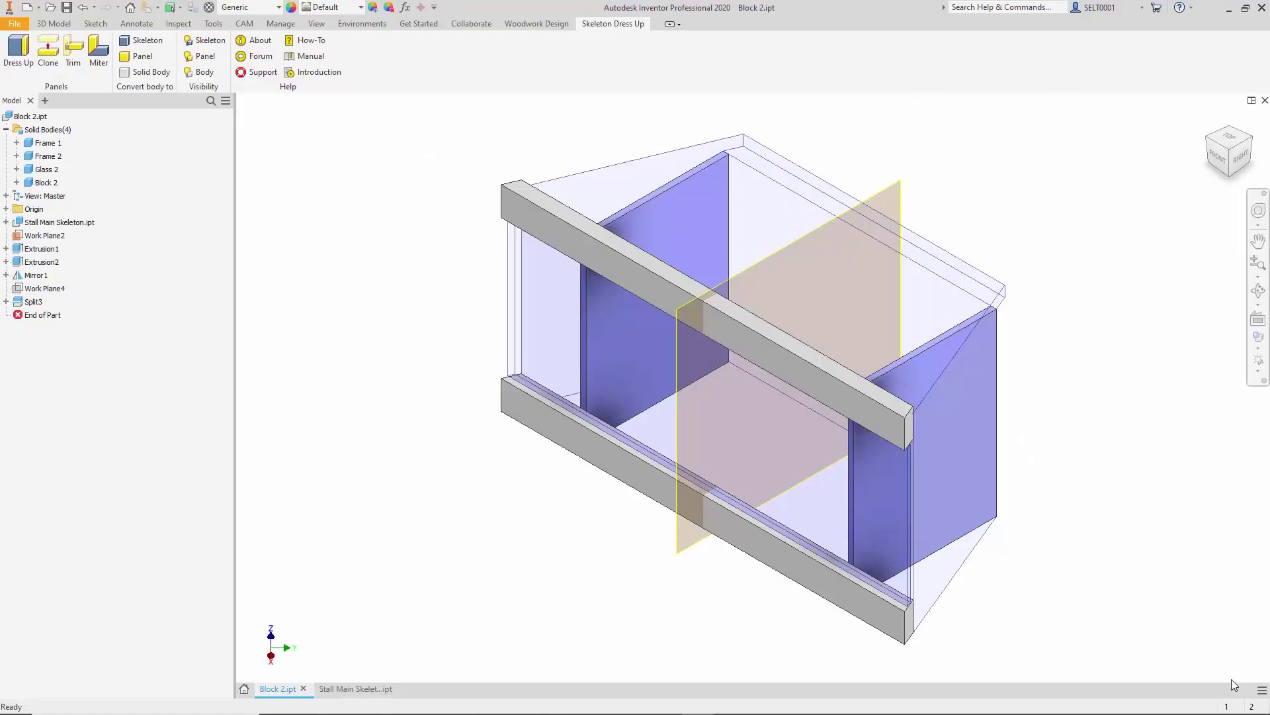
# Hide the Frame 1 and Frame 2 solid bodies.
pyautogui.click(57, 144)
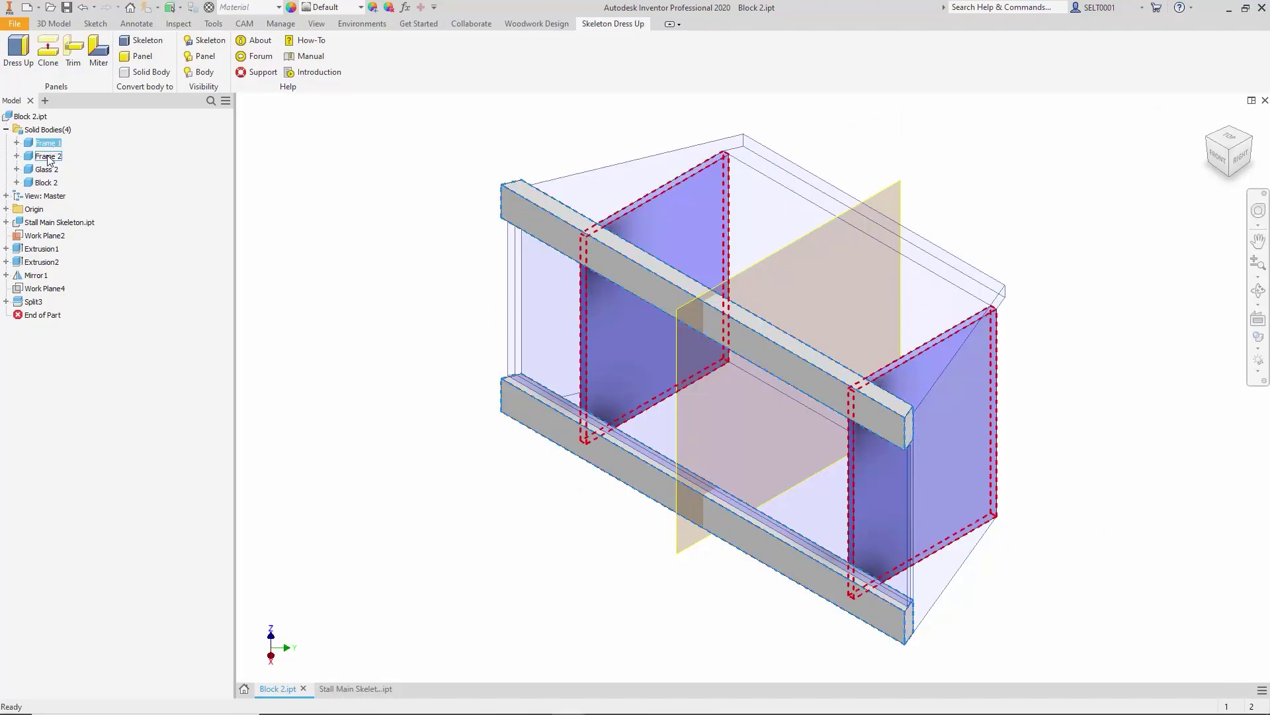
pyautogui.keyDown('ctrl'); pyautogui.click(48, 157); pyautogui.keyUp('ctrl')
pyautogui.rightClick(49, 159)
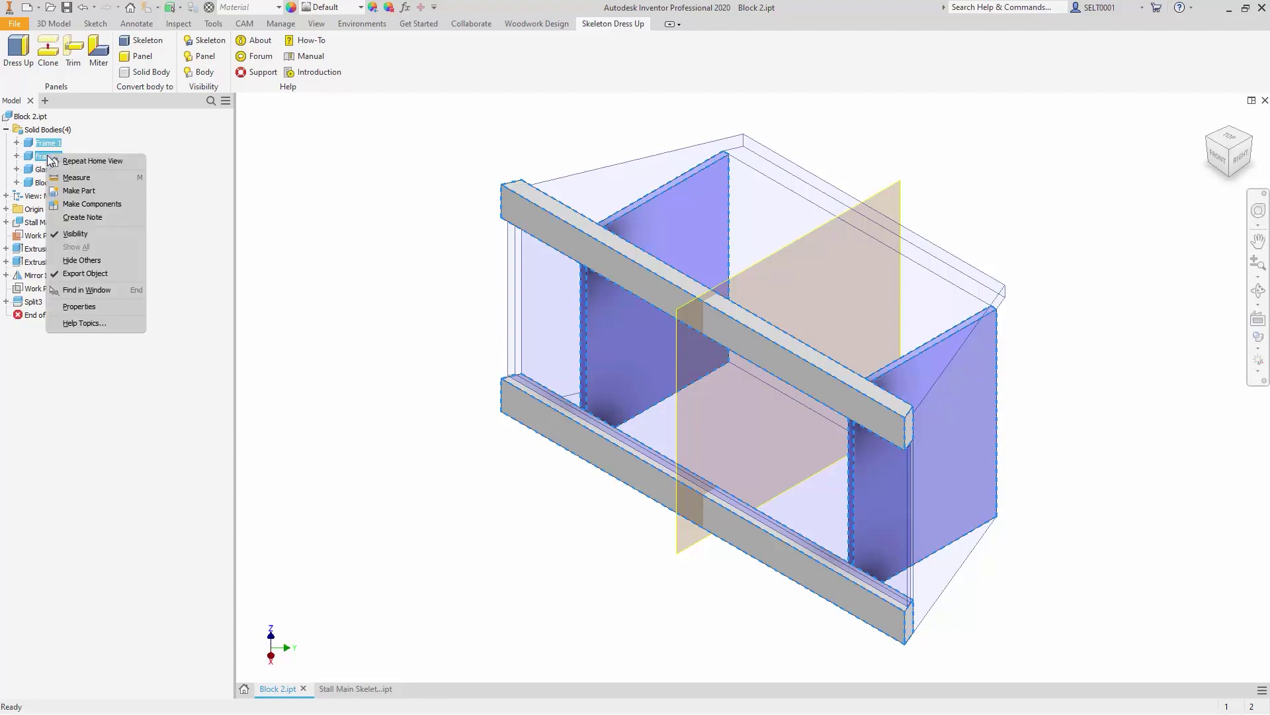
pyautogui.click(70, 234)
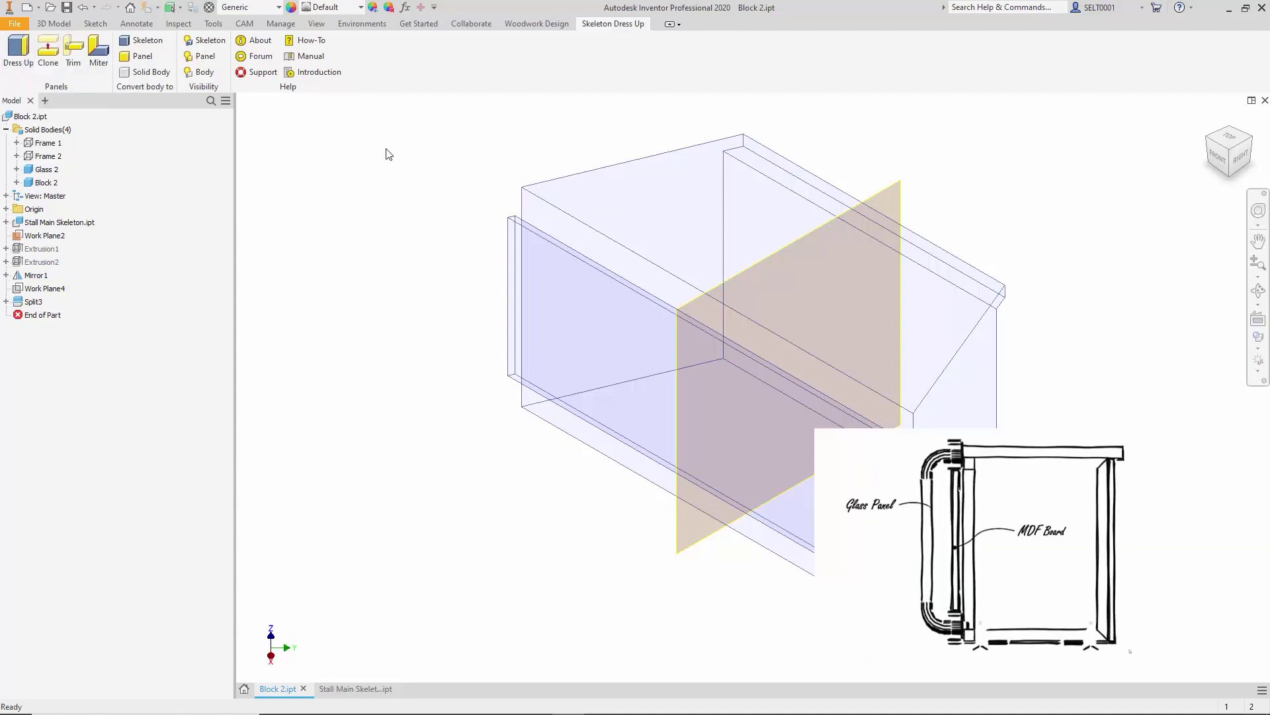
# Dress up the rear face of the Glass 2 skeleton body with a panel thickened inward by BoardThickness.
pyautogui.click(13, 56)
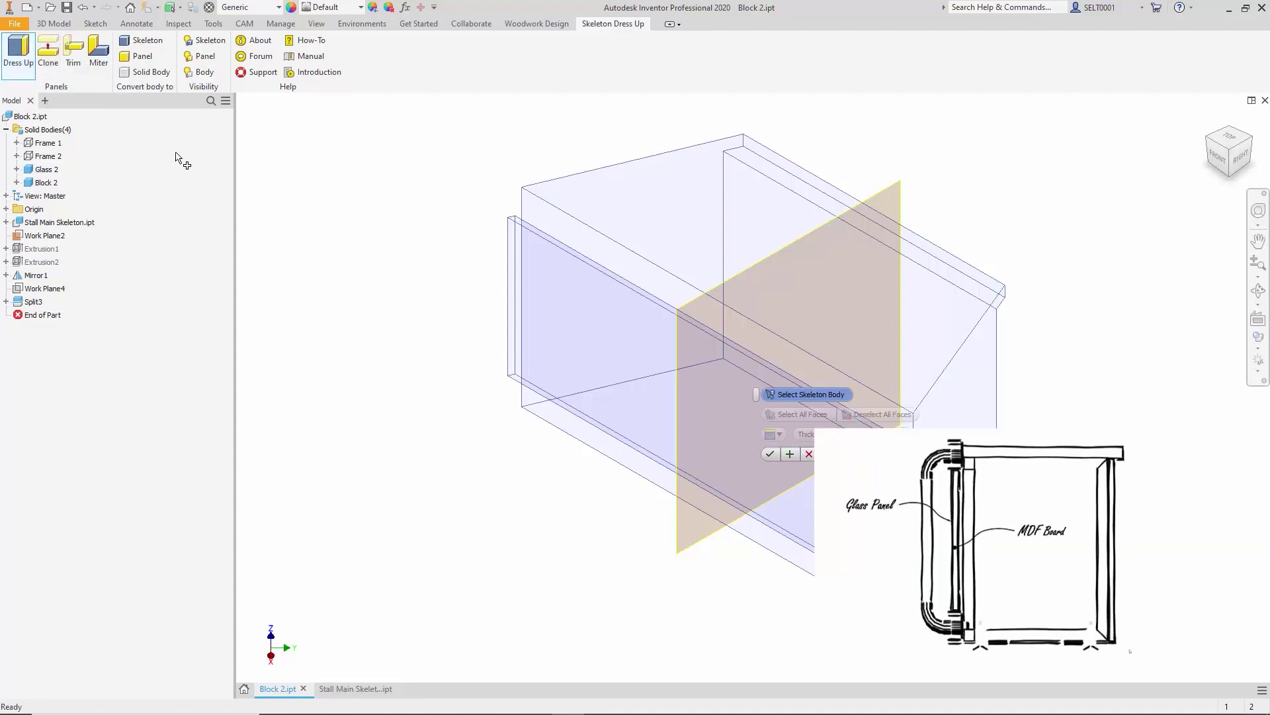
pyautogui.click(1258, 143)
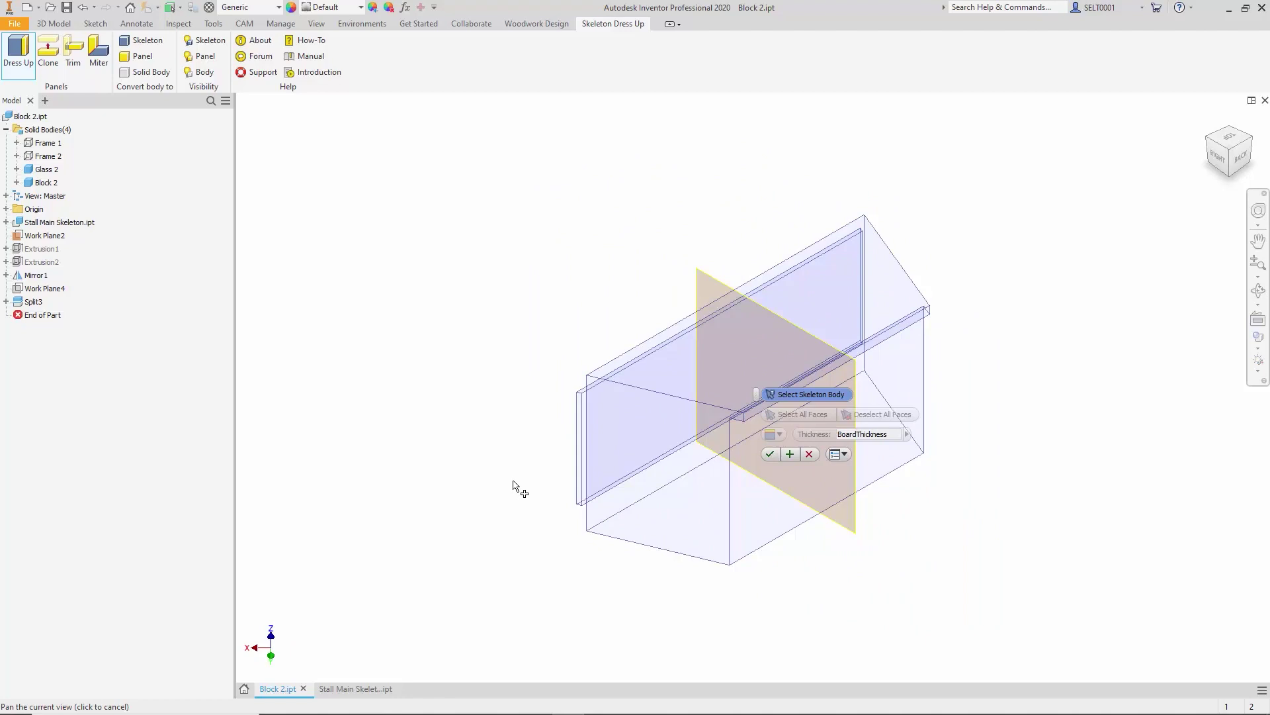
pyautogui.scroll(3, 523, 477)
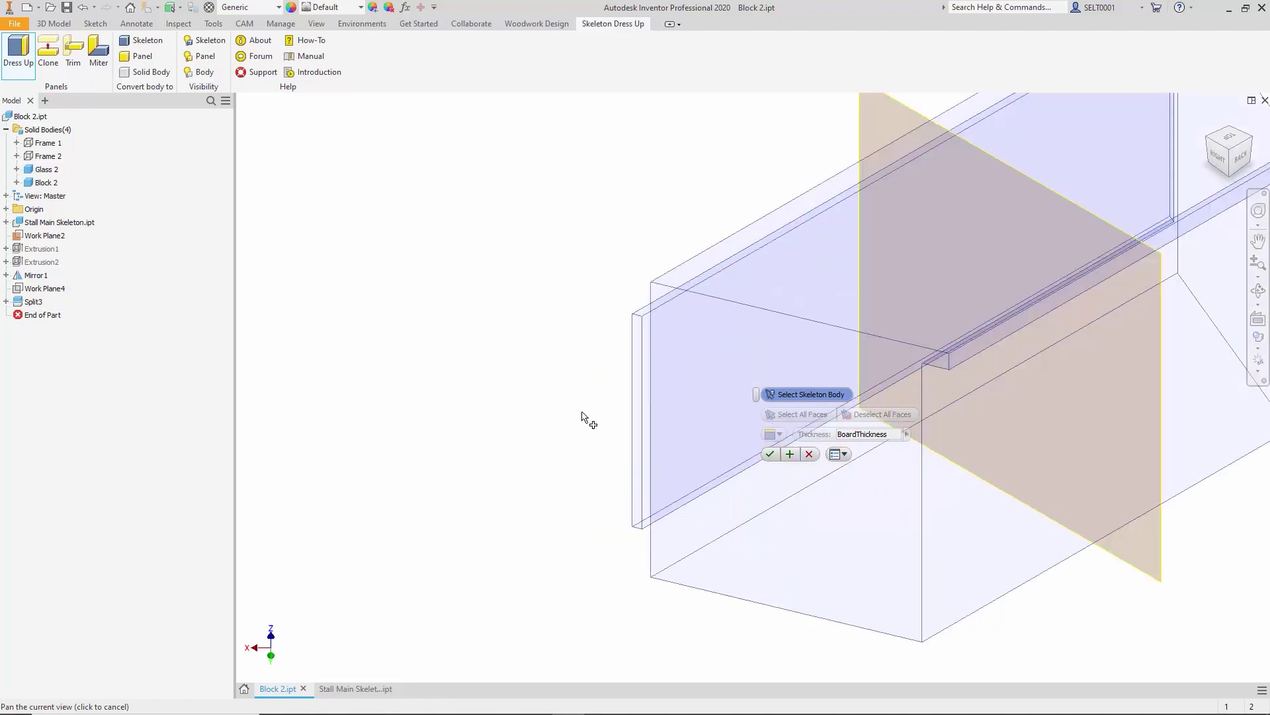
pyautogui.click(635, 374)
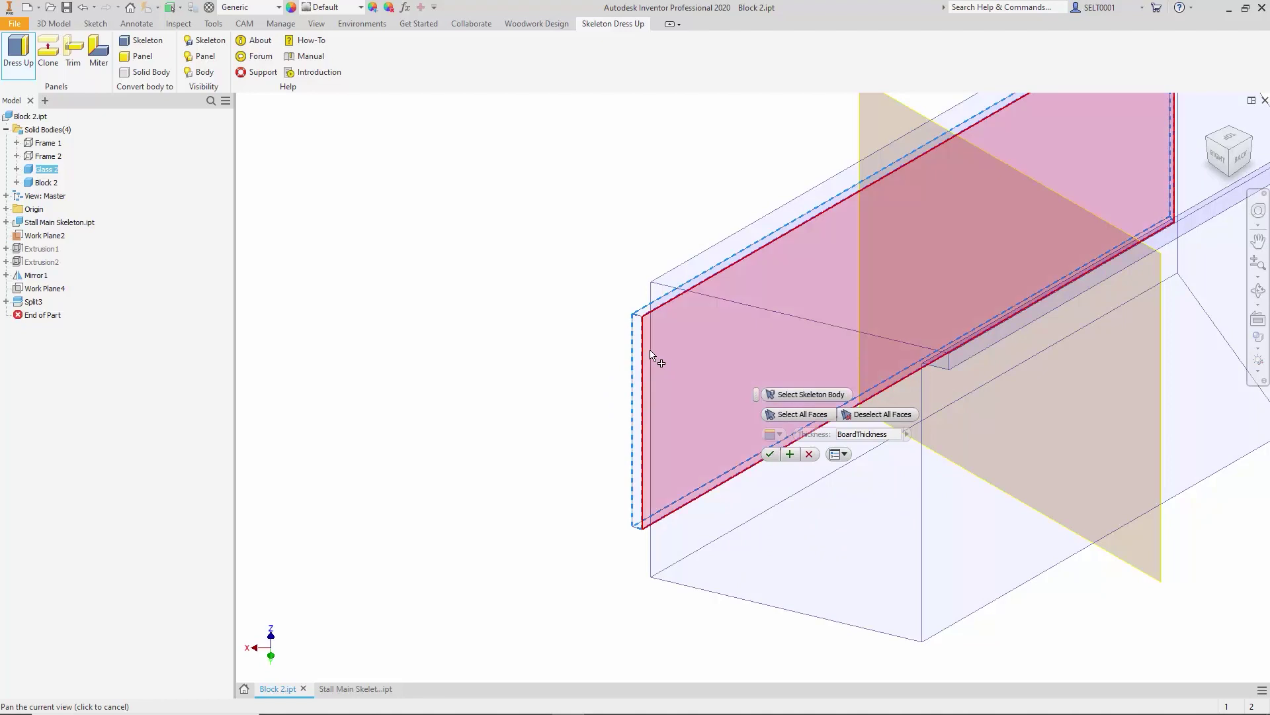
pyautogui.click(654, 358)
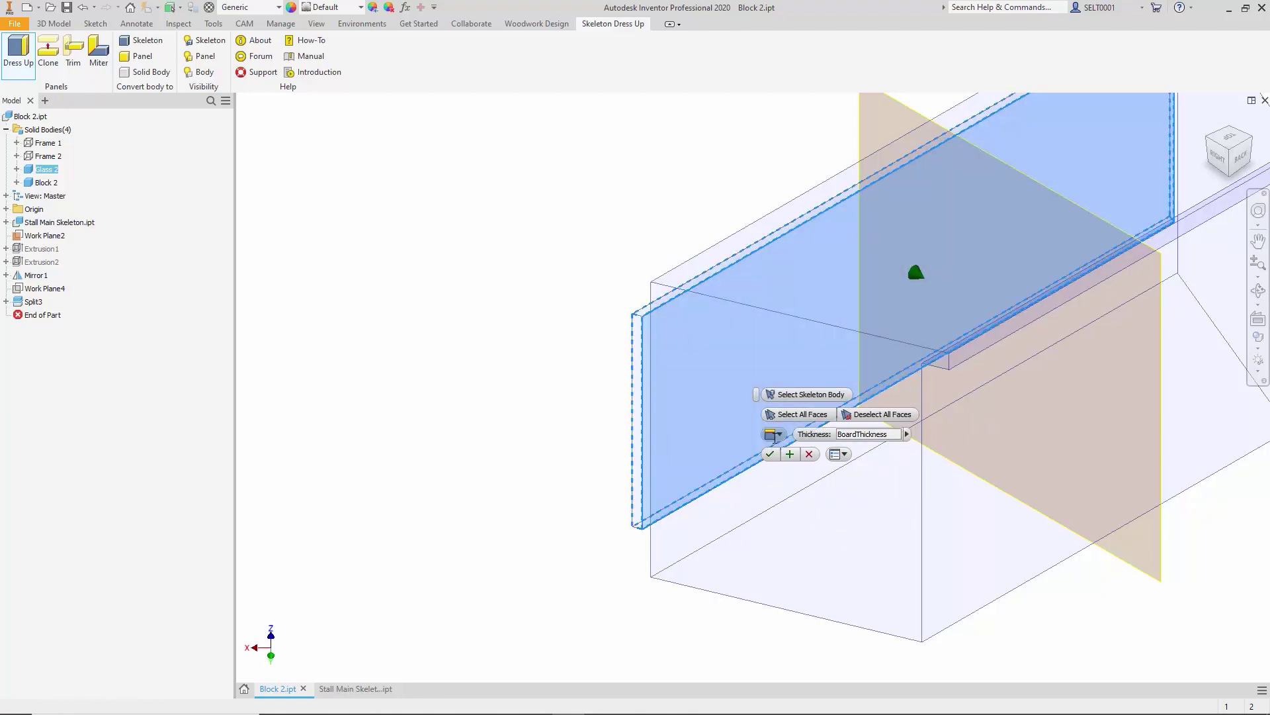
pyautogui.click(780, 434)
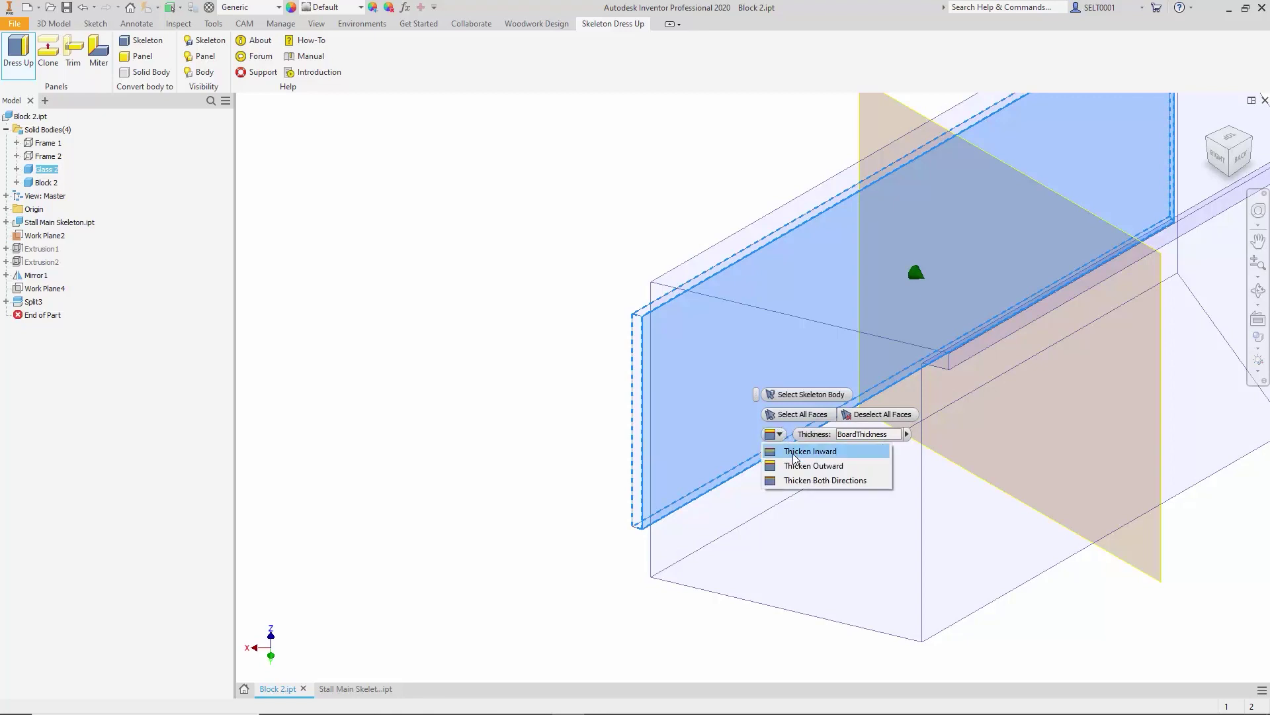
pyautogui.click(794, 455)
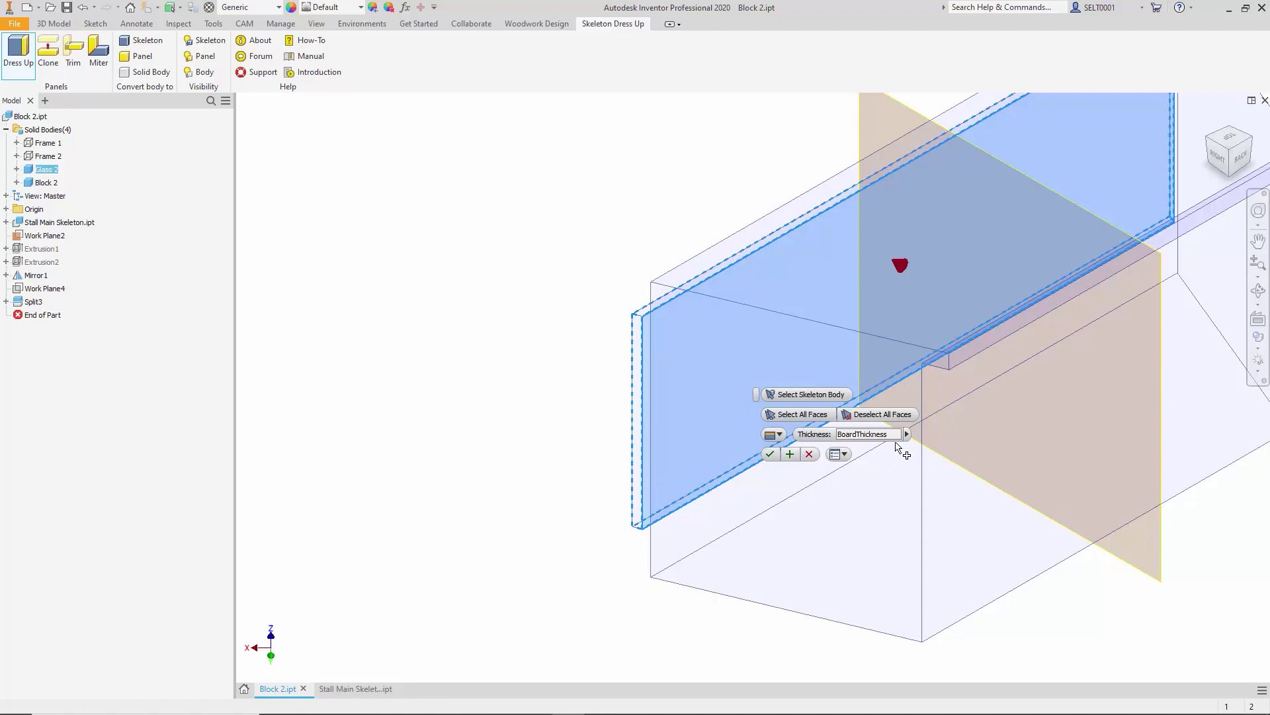
pyautogui.click(907, 434)
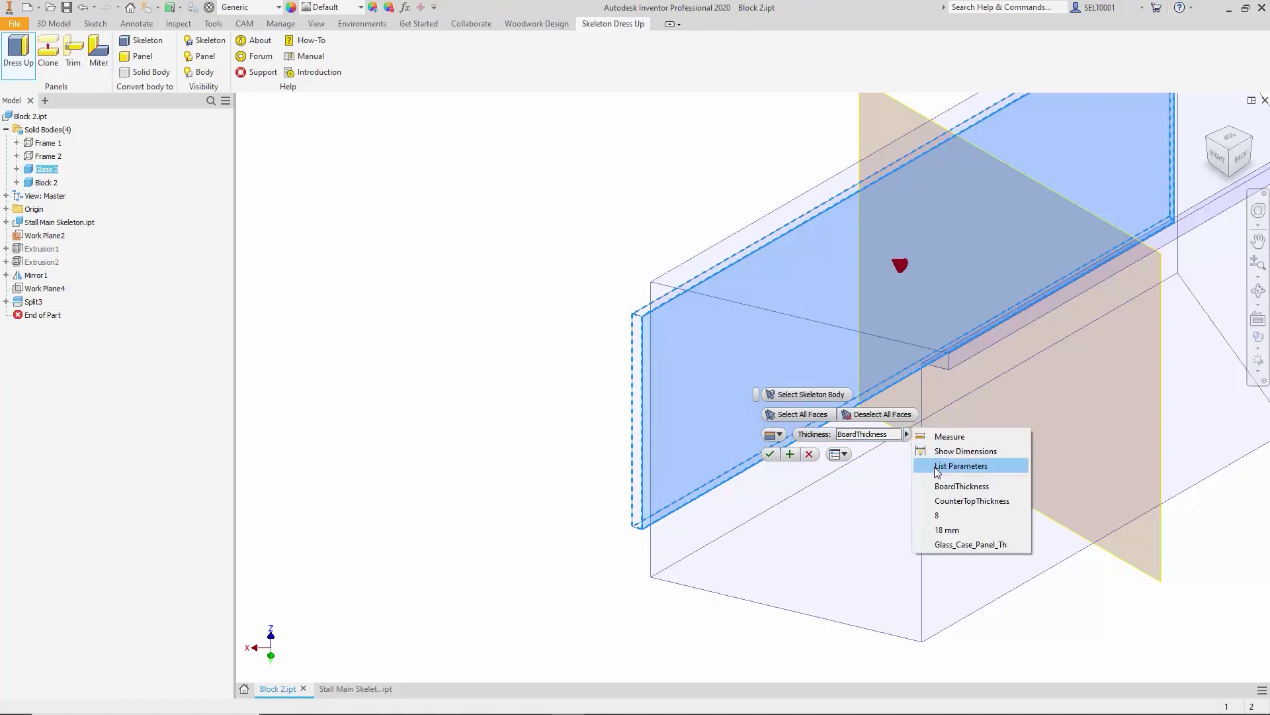
pyautogui.click(936, 467)
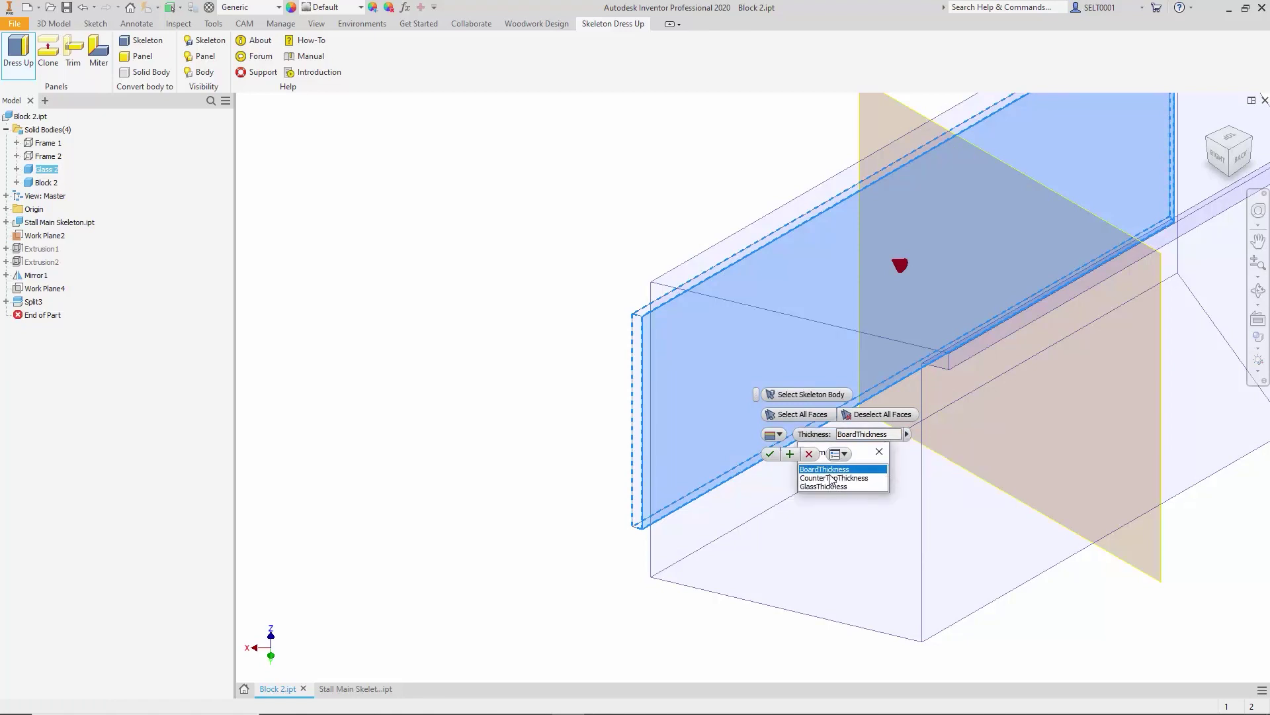
pyautogui.click(828, 472)
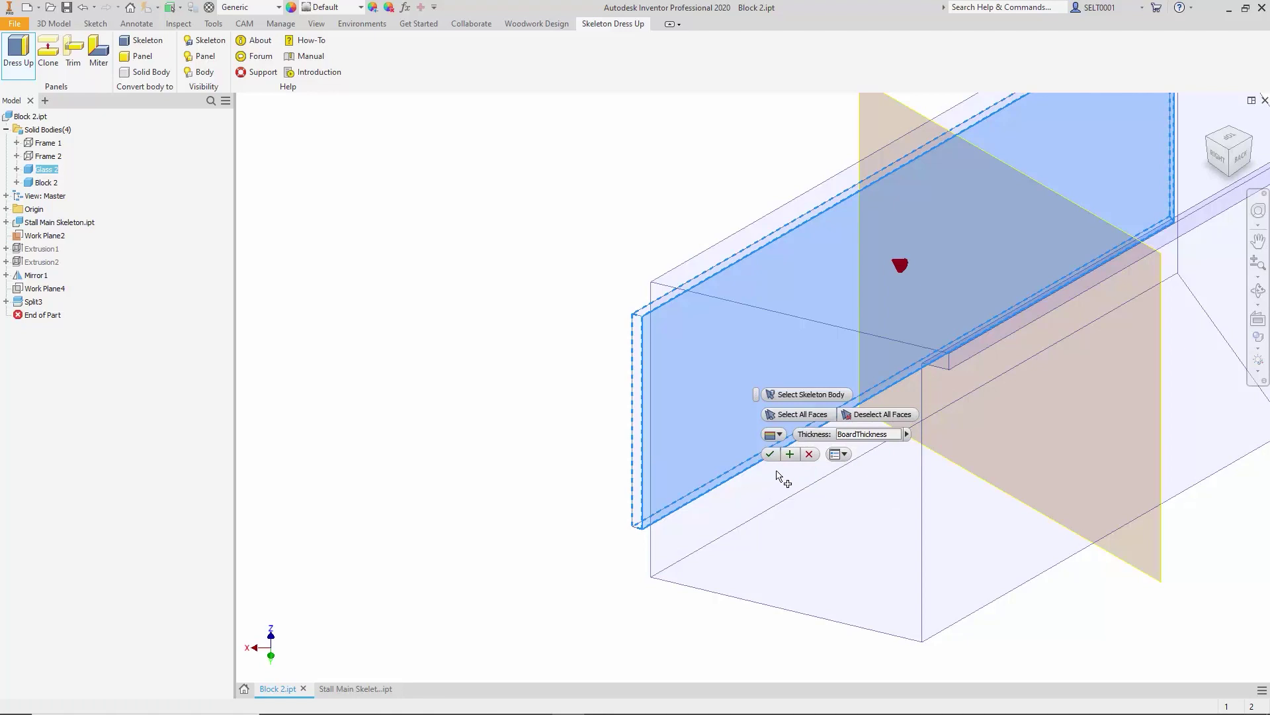
pyautogui.click(791, 455)
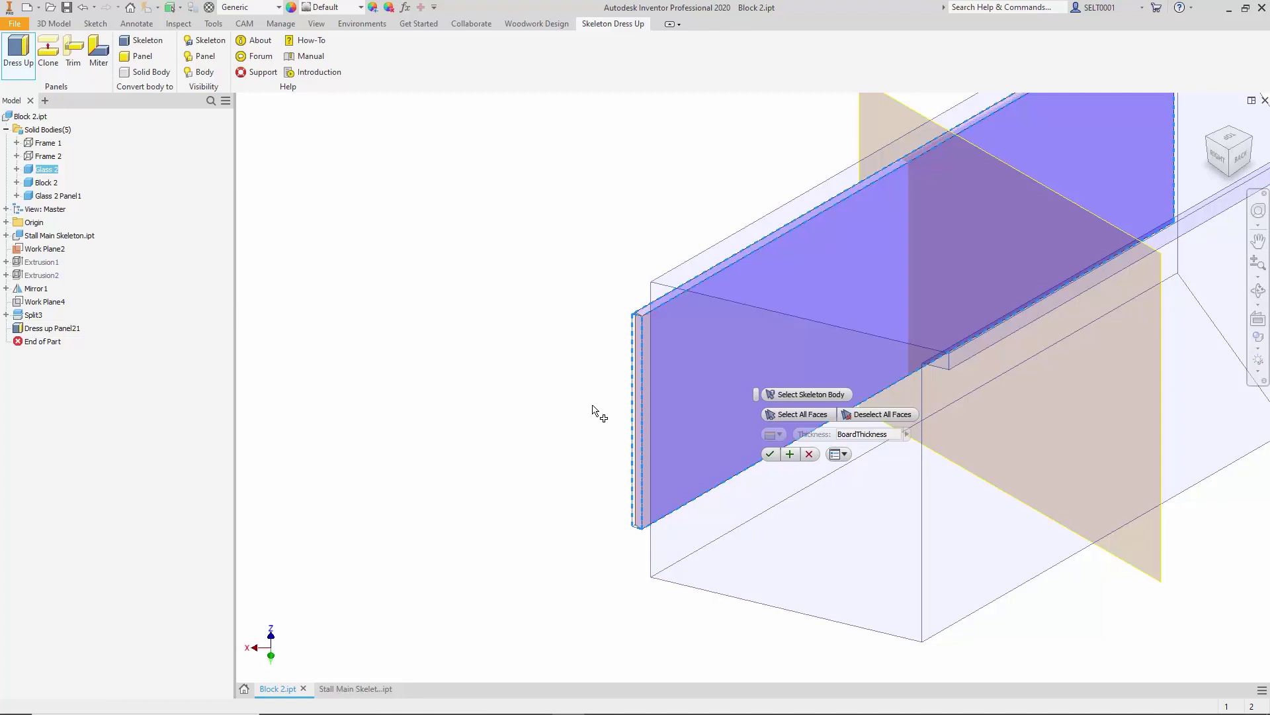
# Dress up the front face of the Glass 2 skeleton body with a panel thickened outward by GlassThickness.
pyautogui.click(1208, 142)
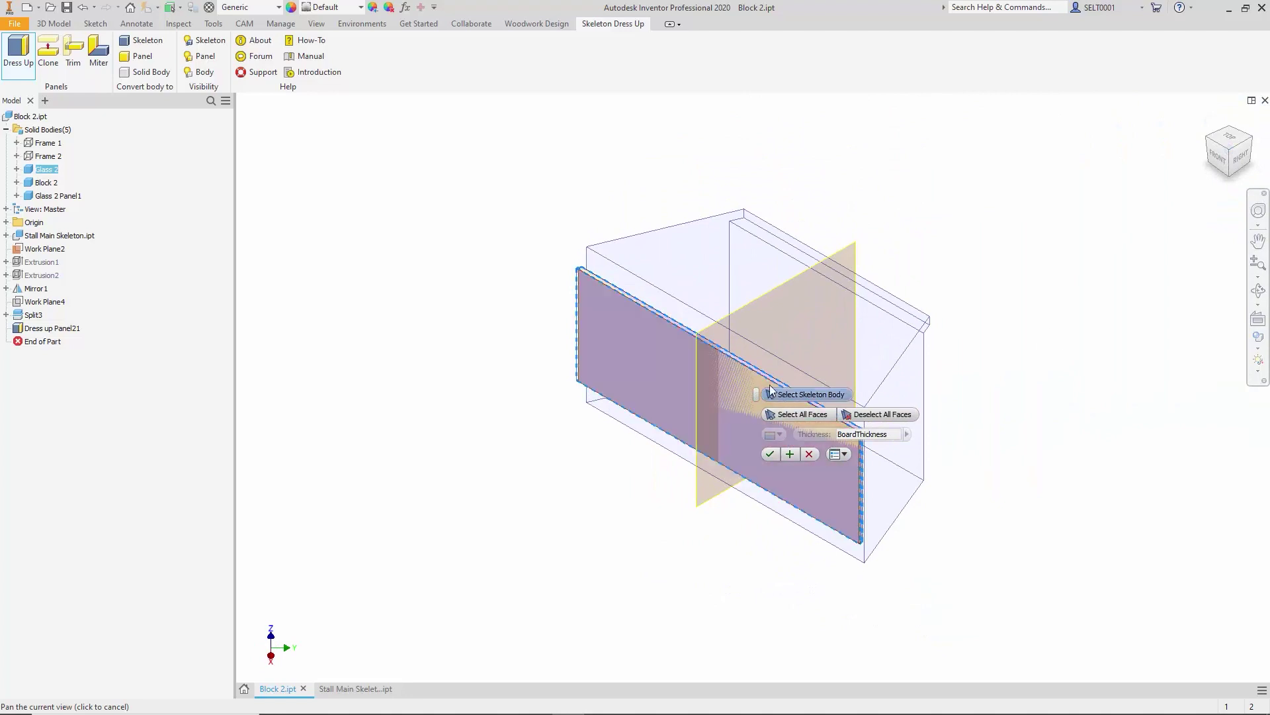
pyautogui.click(662, 363)
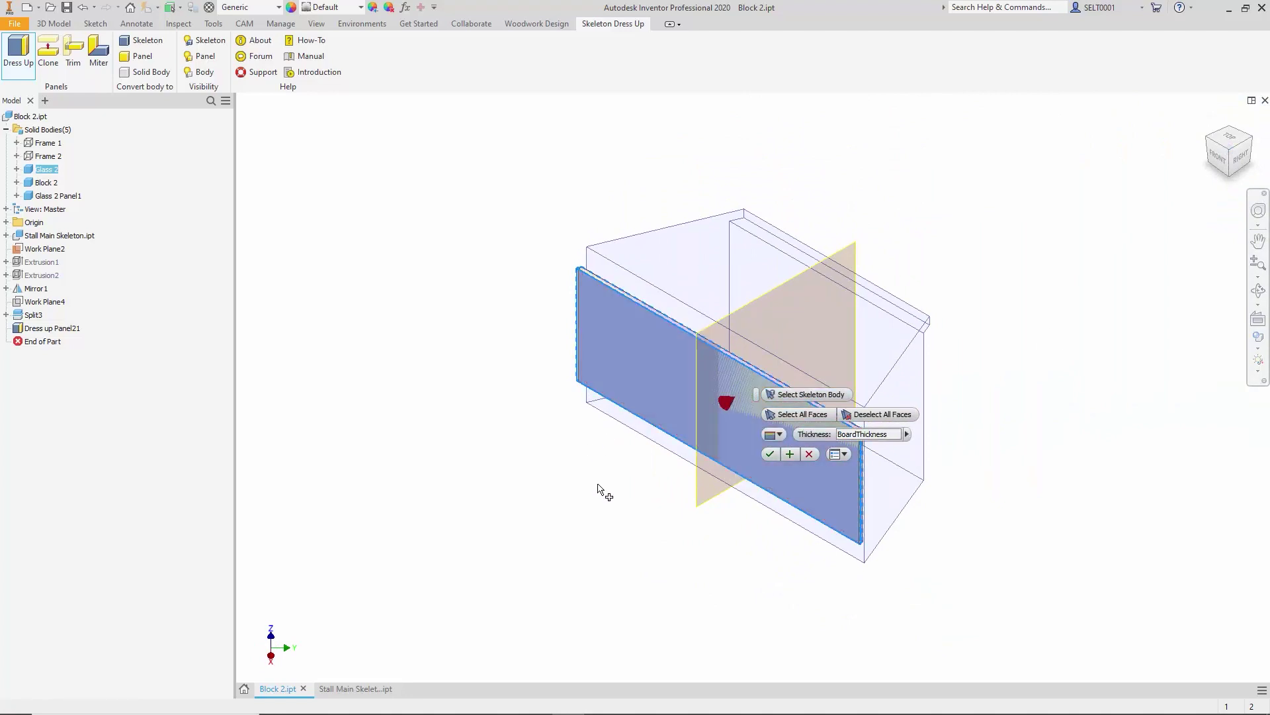
pyautogui.click(781, 435)
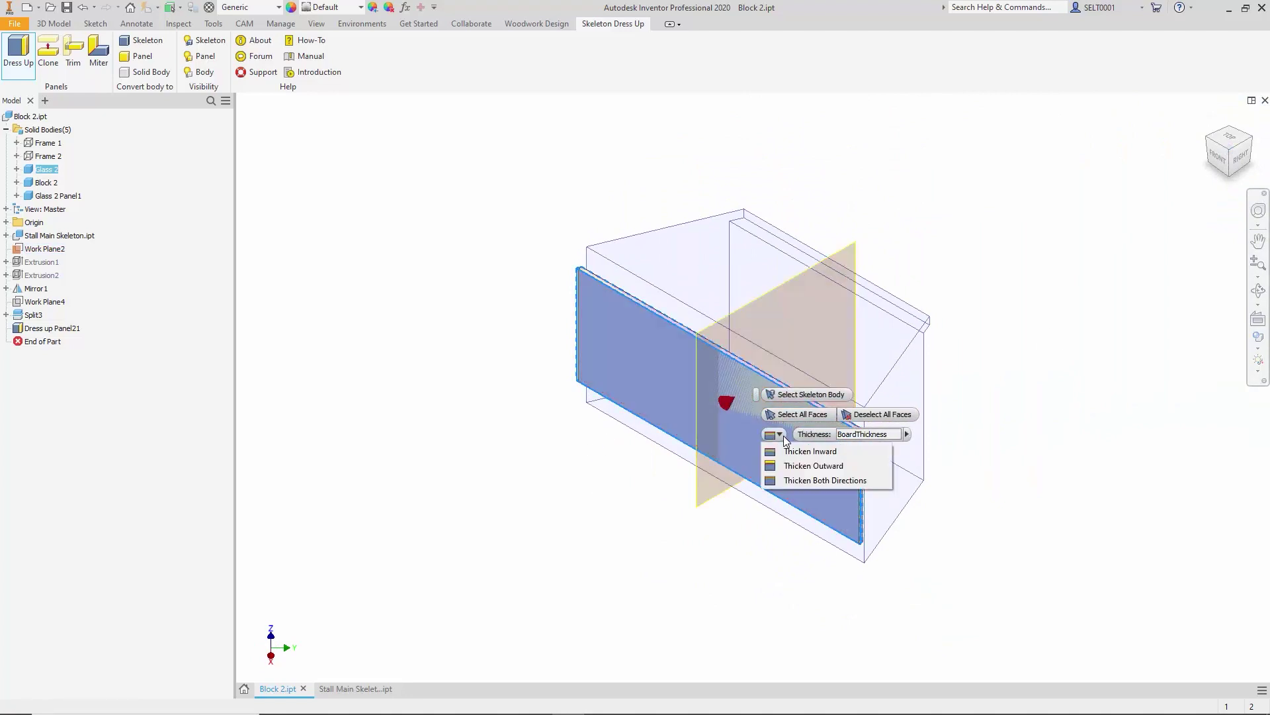
pyautogui.click(786, 464)
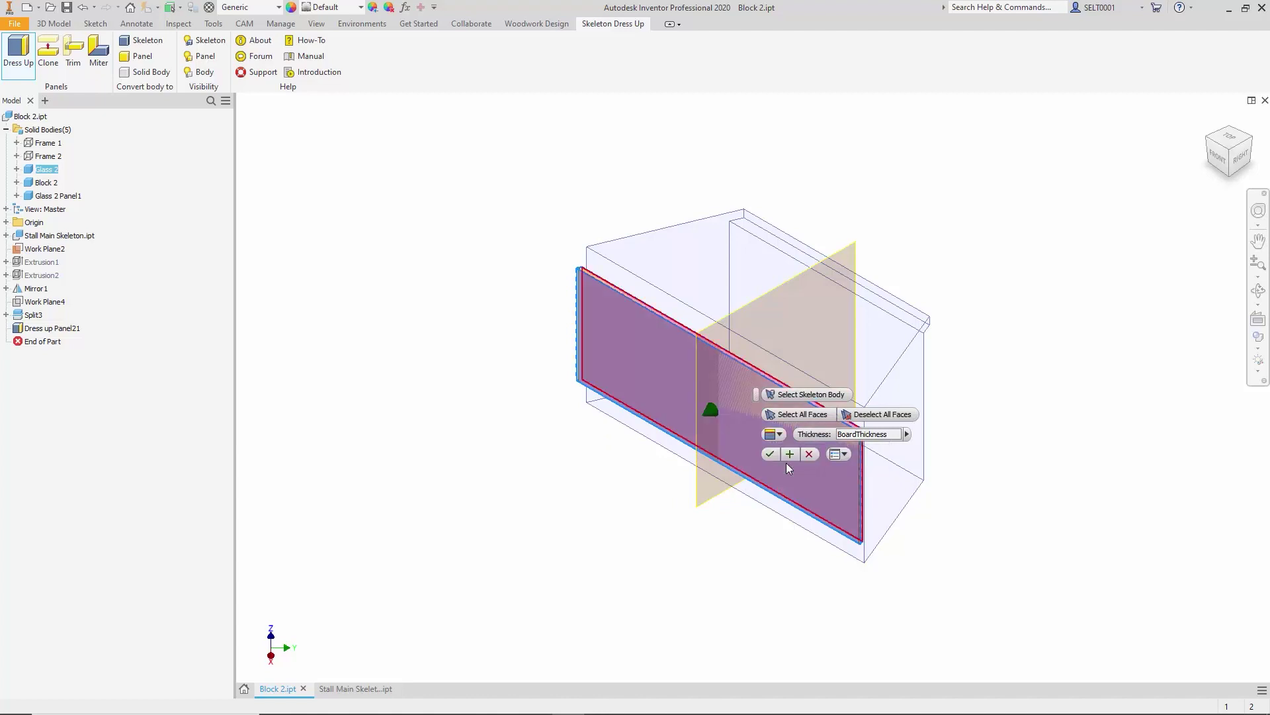
pyautogui.click(906, 433)
pyautogui.click(937, 465)
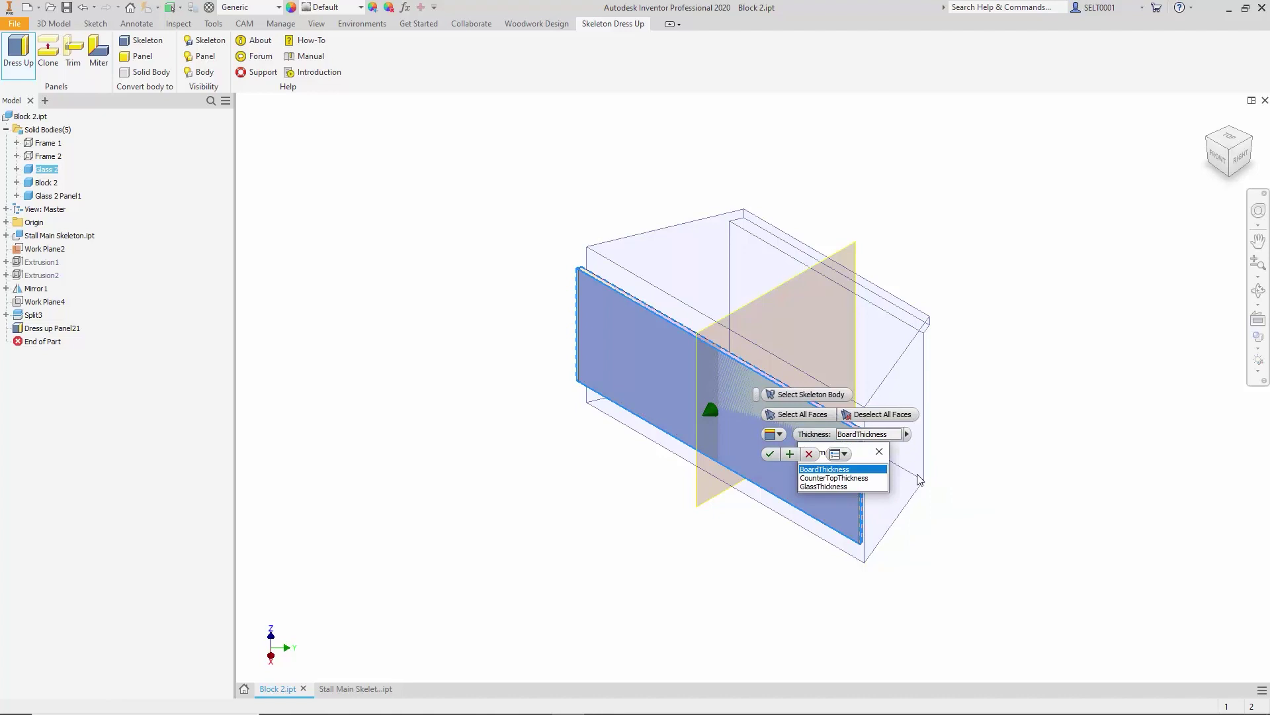
pyautogui.click(835, 487)
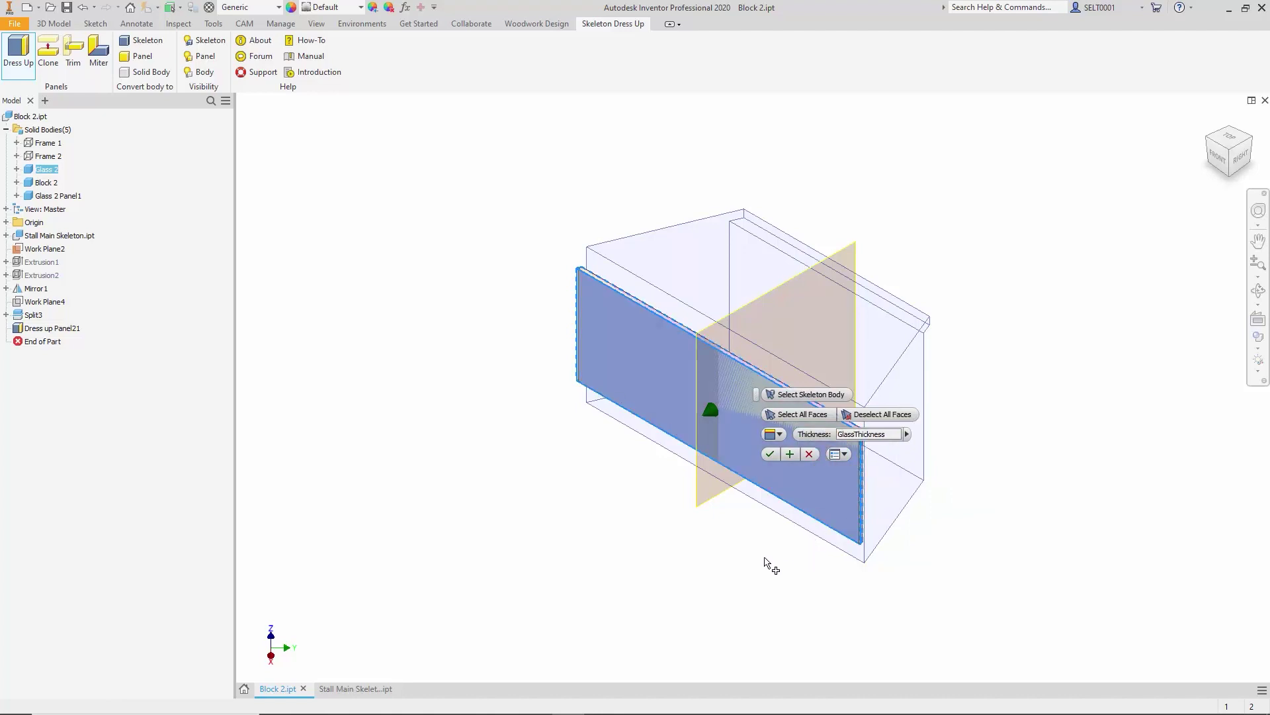
pyautogui.click(770, 454)
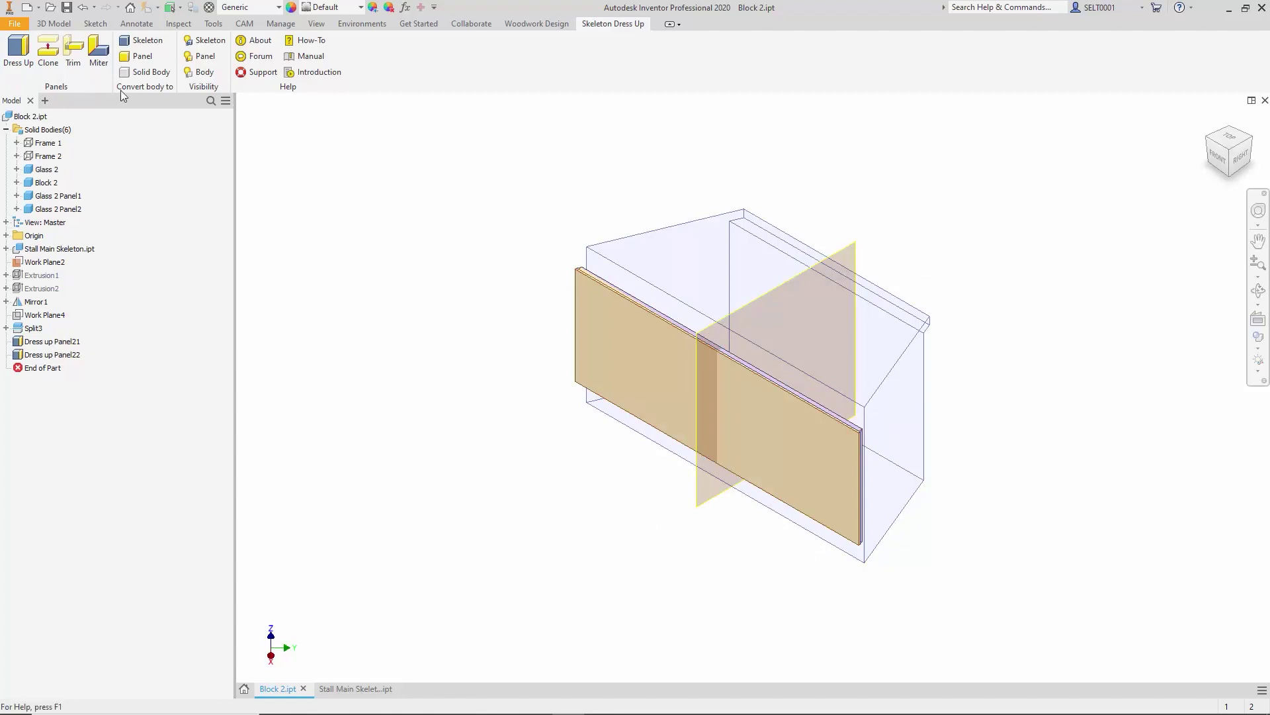
# Dress up the top face of the Block 2 skeleton body with a panel thickened inward by CounterTopThickness.
pyautogui.click(18, 56)
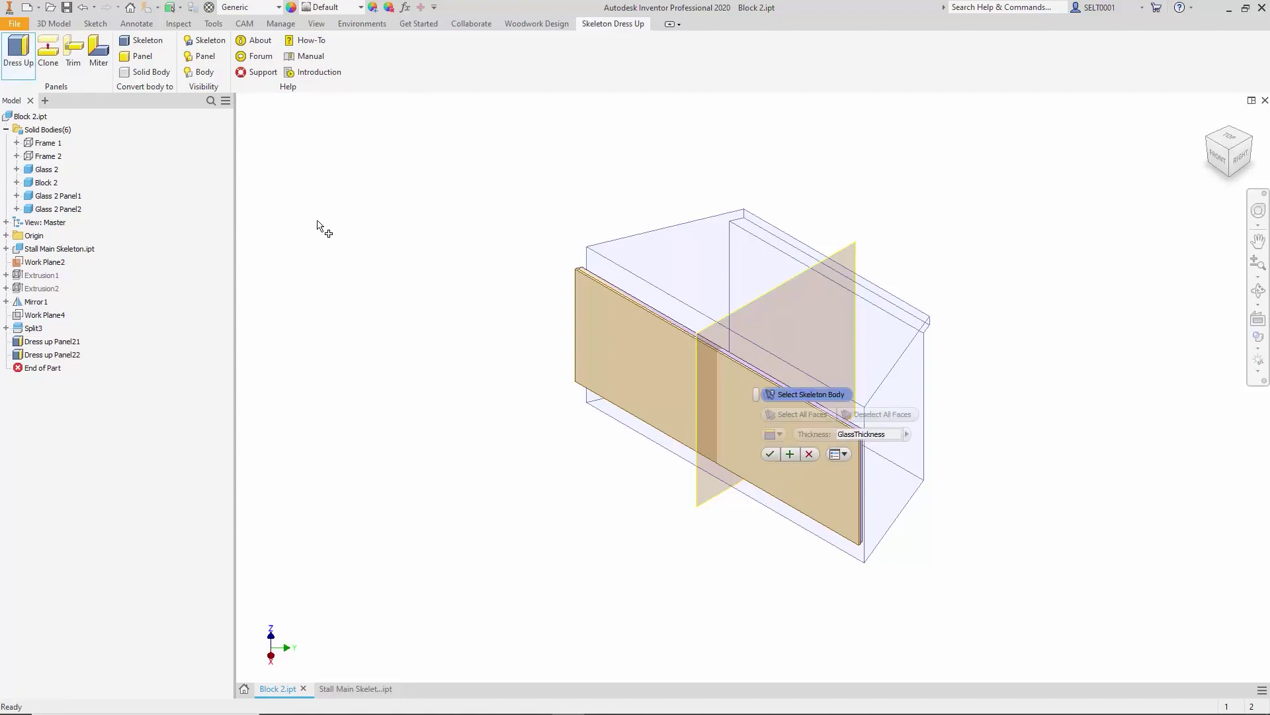
pyautogui.click(684, 246)
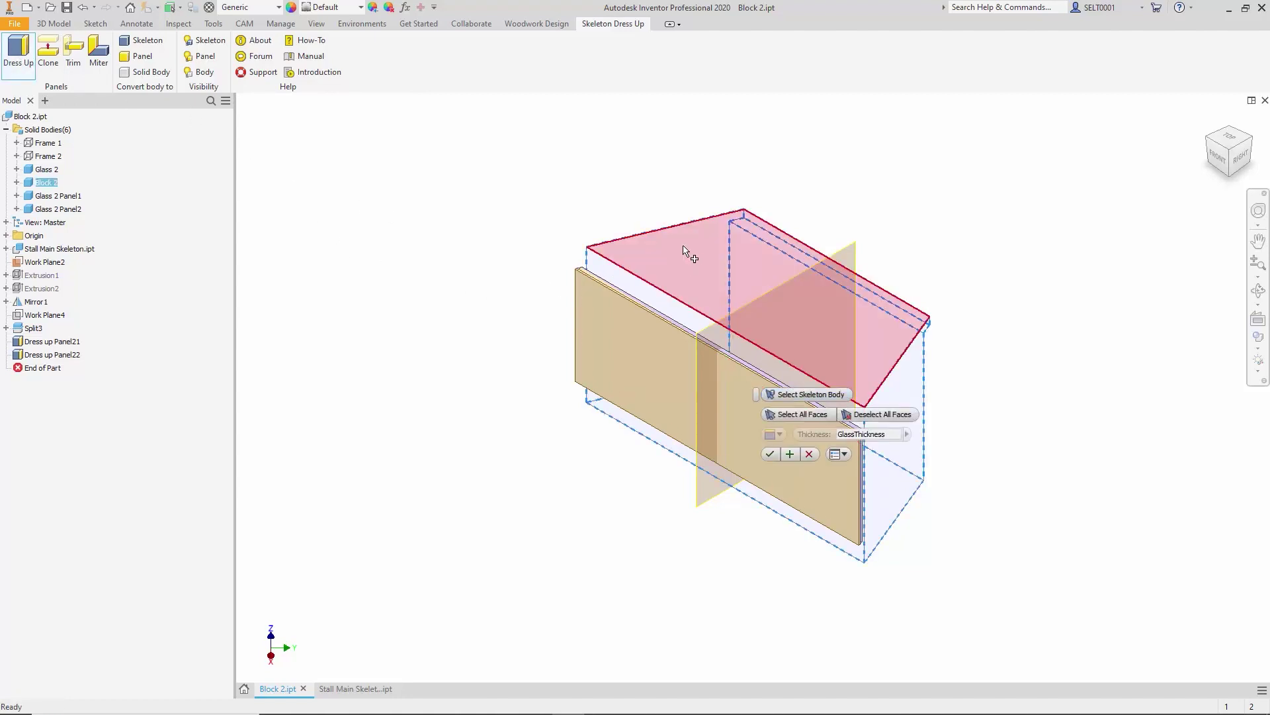
pyautogui.click(689, 250)
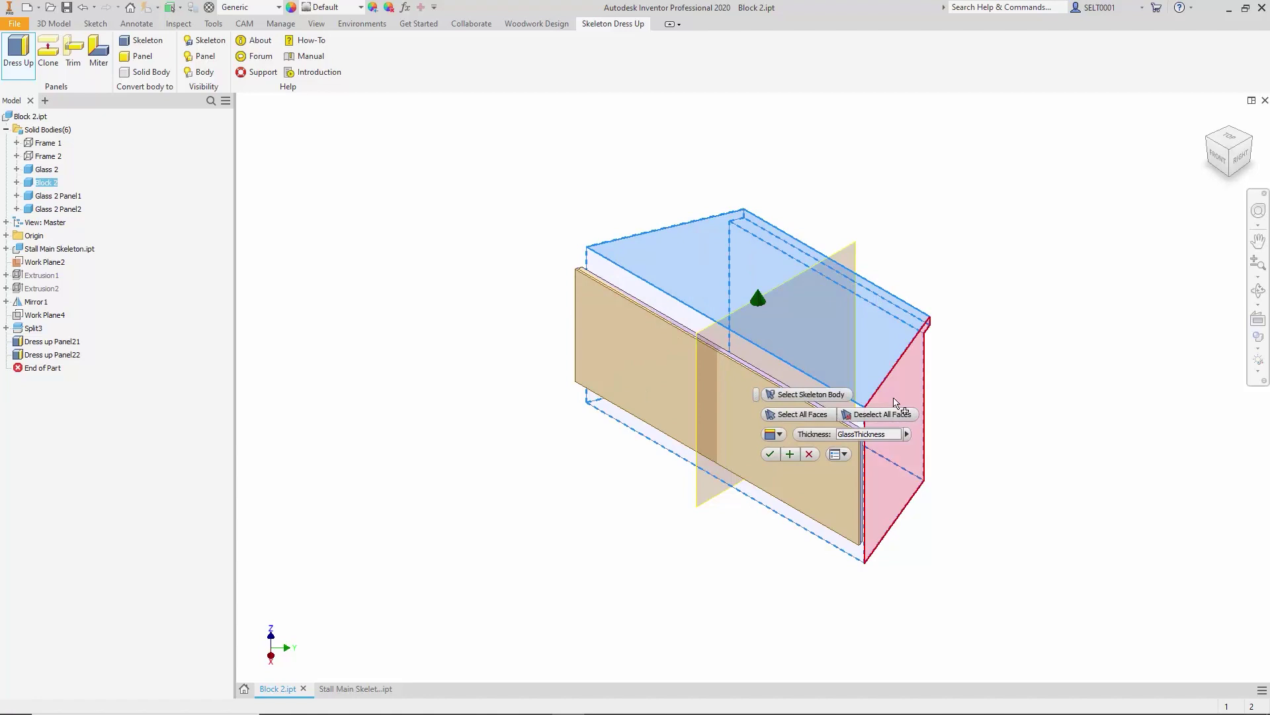
pyautogui.click(778, 435)
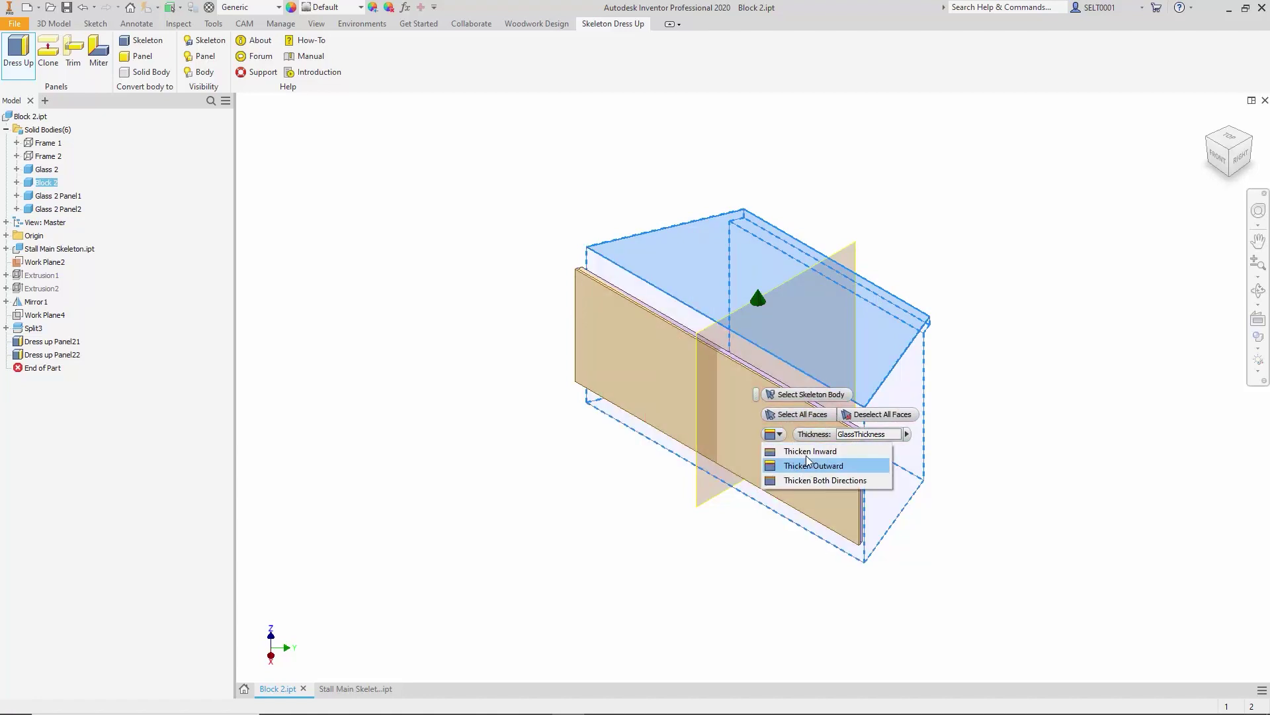
pyautogui.click(807, 465)
pyautogui.click(907, 434)
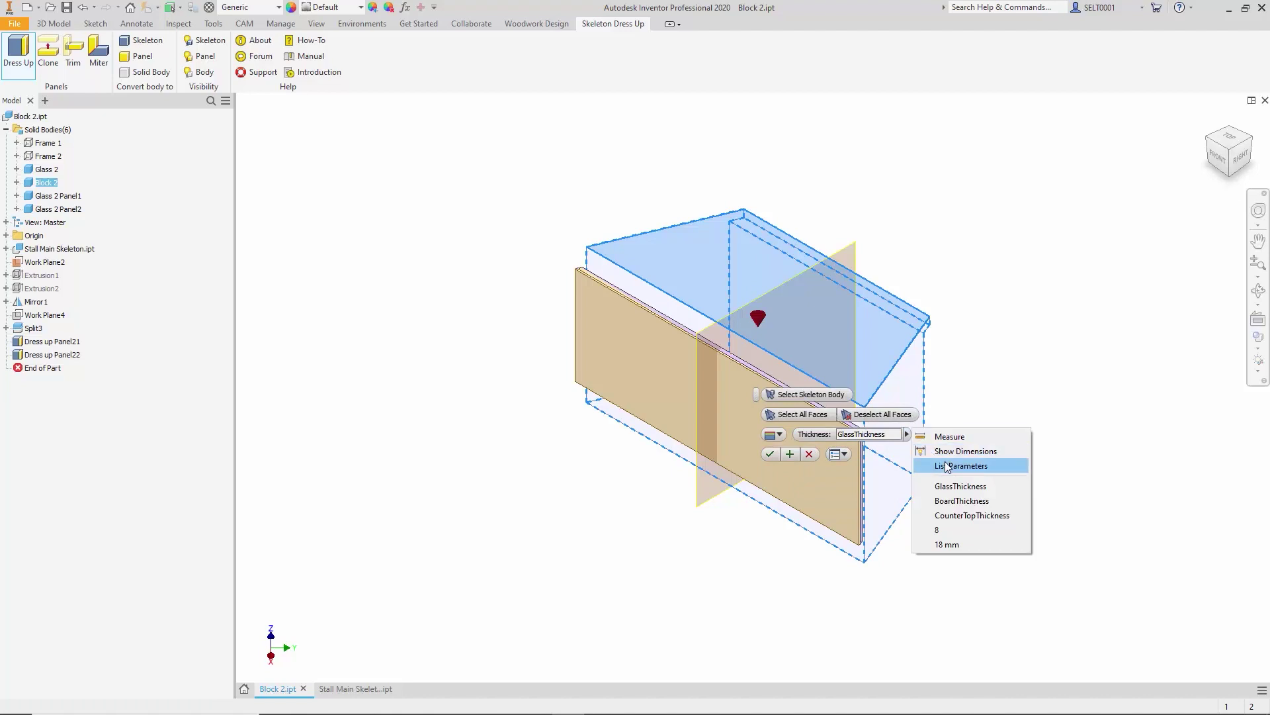
pyautogui.click(943, 465)
pyautogui.click(838, 477)
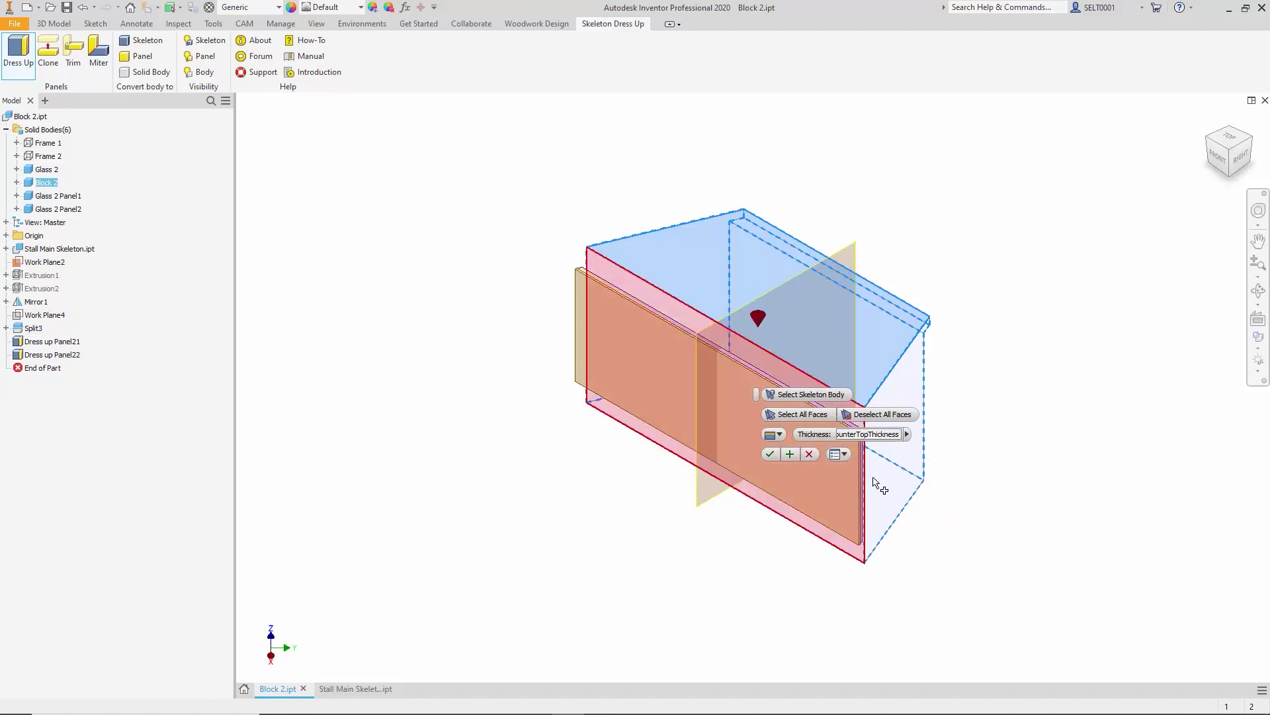
pyautogui.click(771, 454)
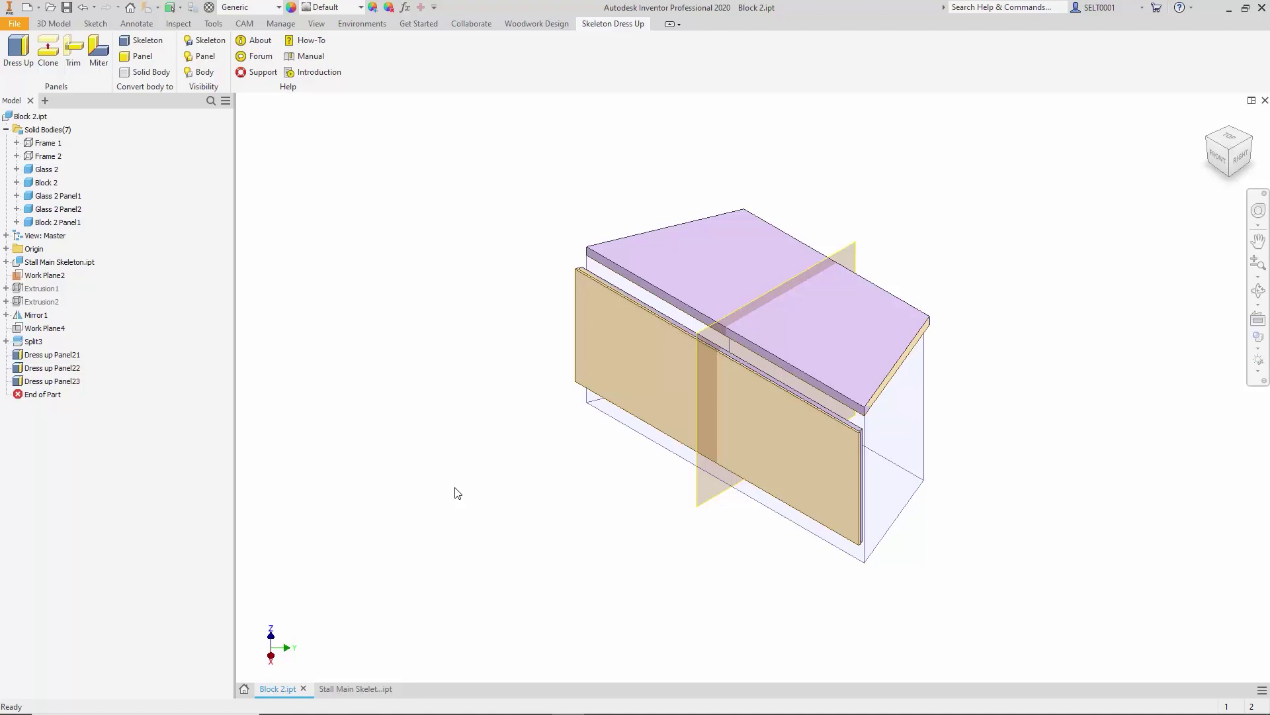
# Rename the new panel bodies Glass Support Panel, Decorative glass and Counter top, in that order.
pyautogui.scroll(2, 455, 493)
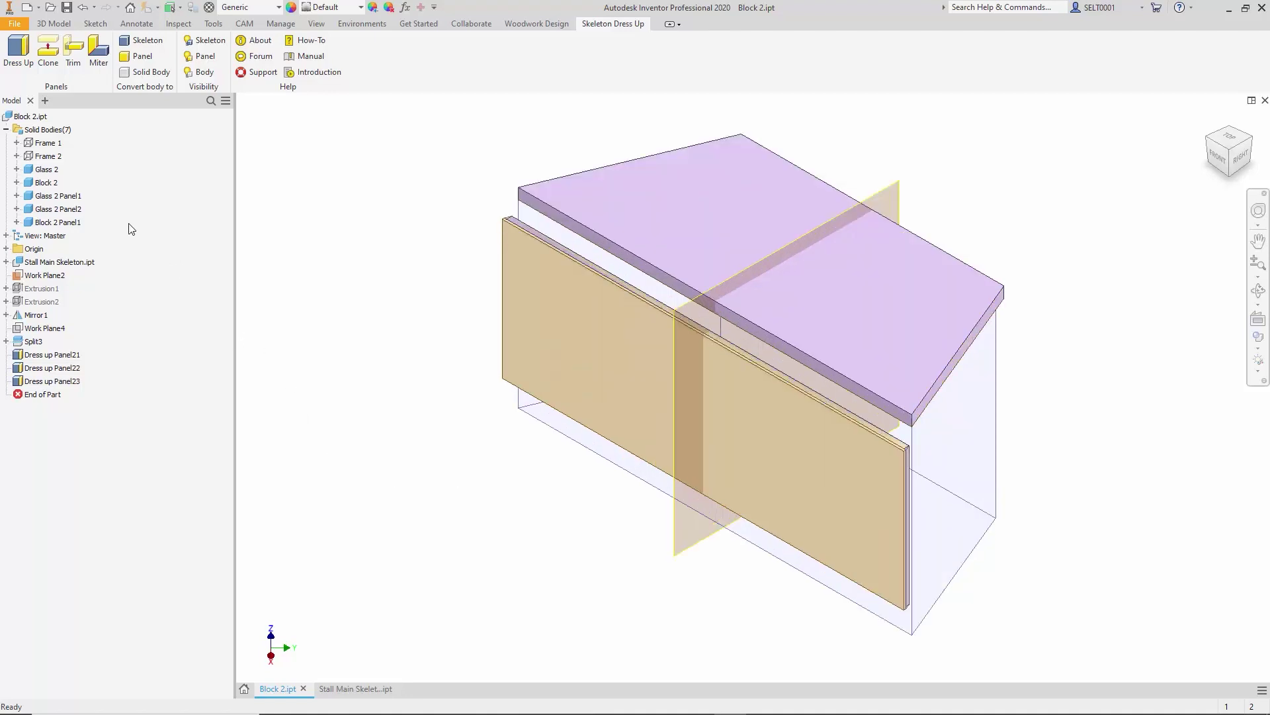
pyautogui.click(59, 197)
pyautogui.click(59, 197)
pyautogui.write('Glass Support Panel')
pyautogui.press('Return')
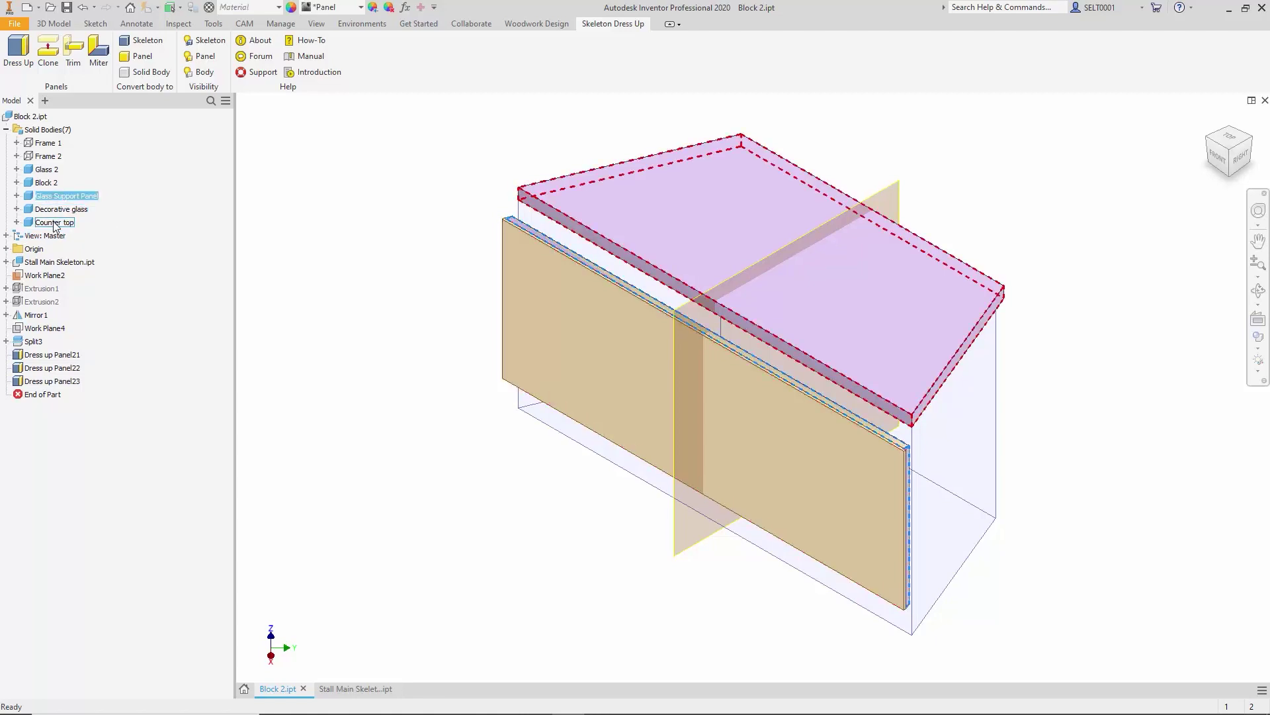
# Set up Make Components for Glass Support Panel, Decorative glass and Counter top, with target assembly Wood of Block2.iam in the Wood of Block 2 folder.
pyautogui.keyDown('shift'); pyautogui.click(55, 224); pyautogui.keyUp('shift')
pyautogui.rightClick(55, 226)
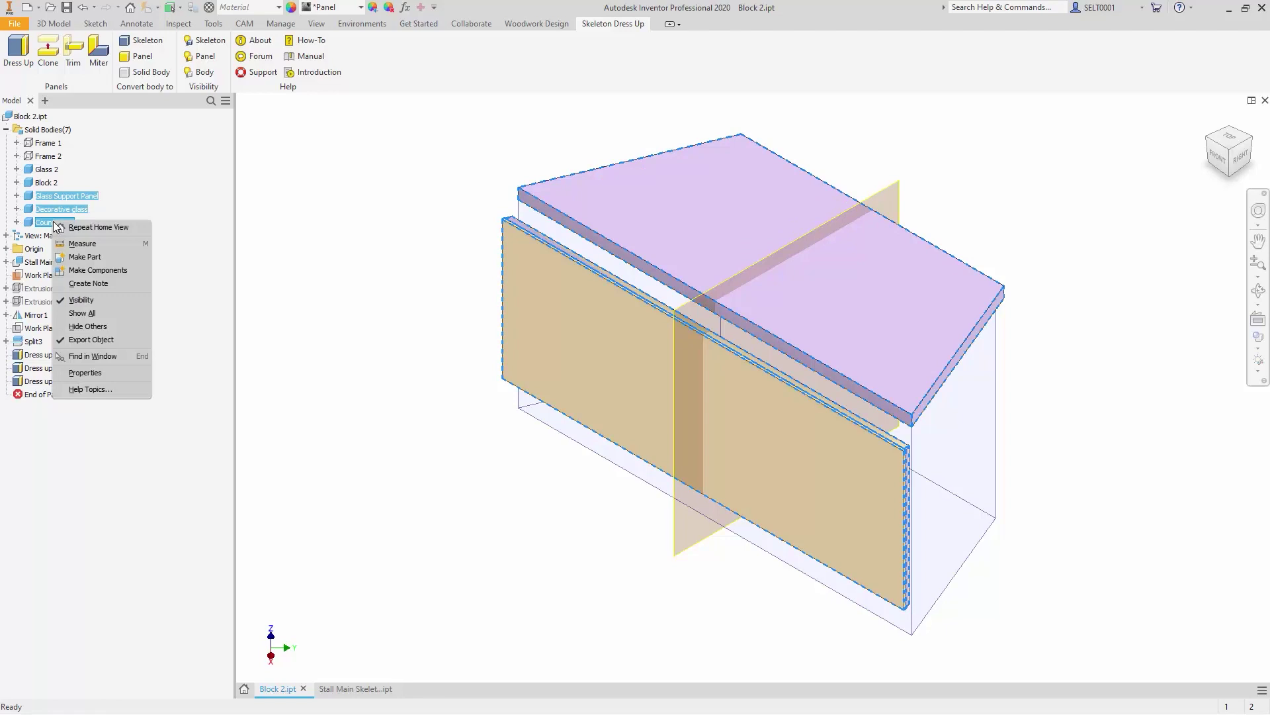
pyautogui.click(102, 270)
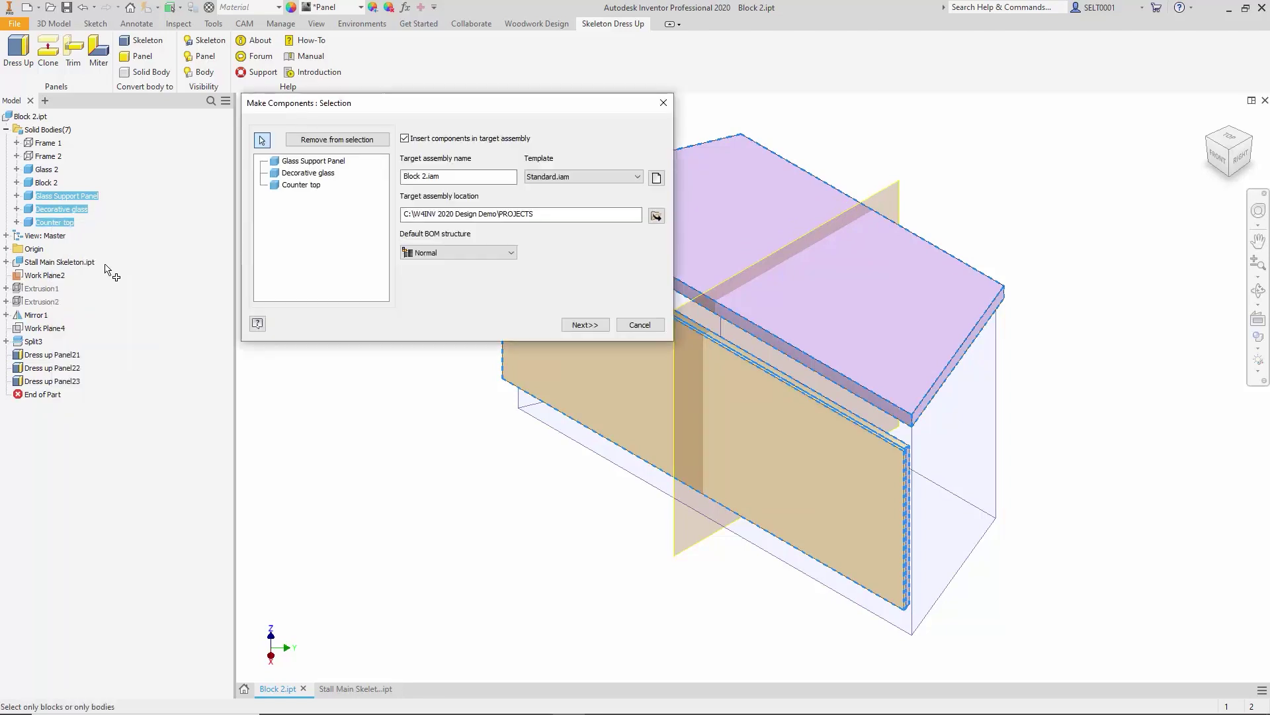
pyautogui.click(657, 218)
pyautogui.click(389, 251)
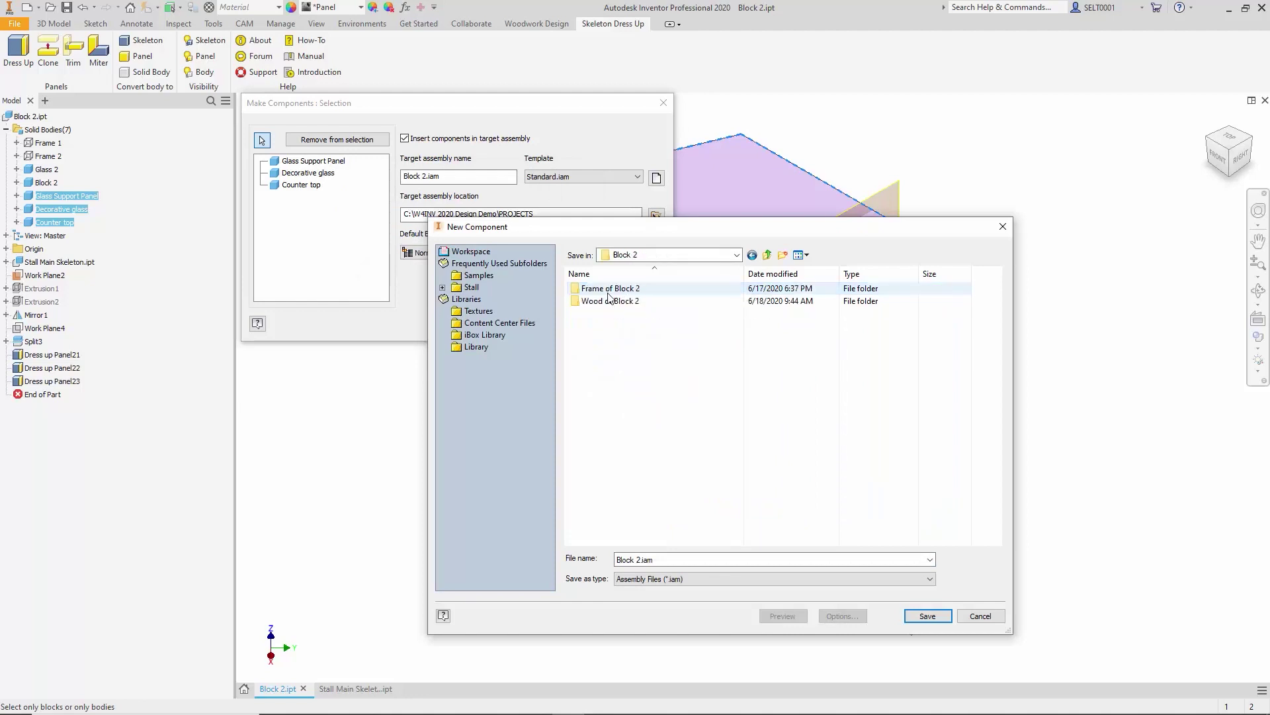
pyautogui.doubleClick(608, 301)
pyautogui.write('Wood of ')
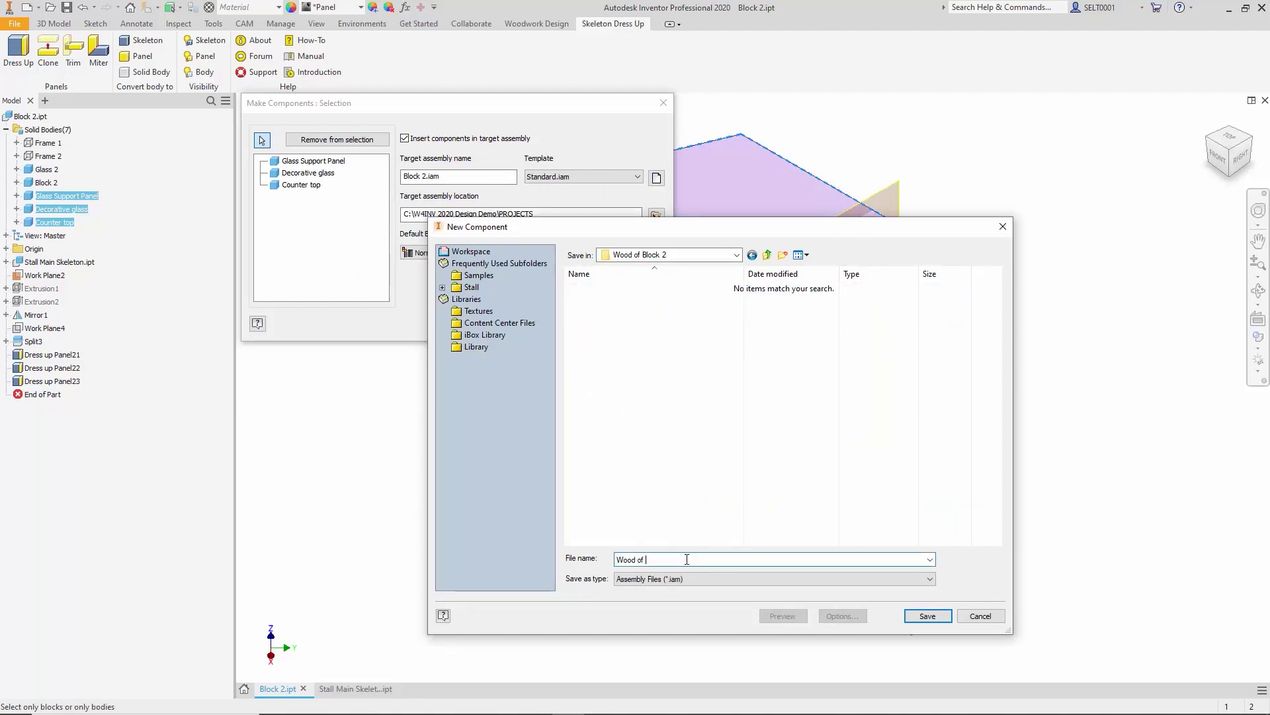
pyautogui.write('Block2')
pyautogui.click(930, 619)
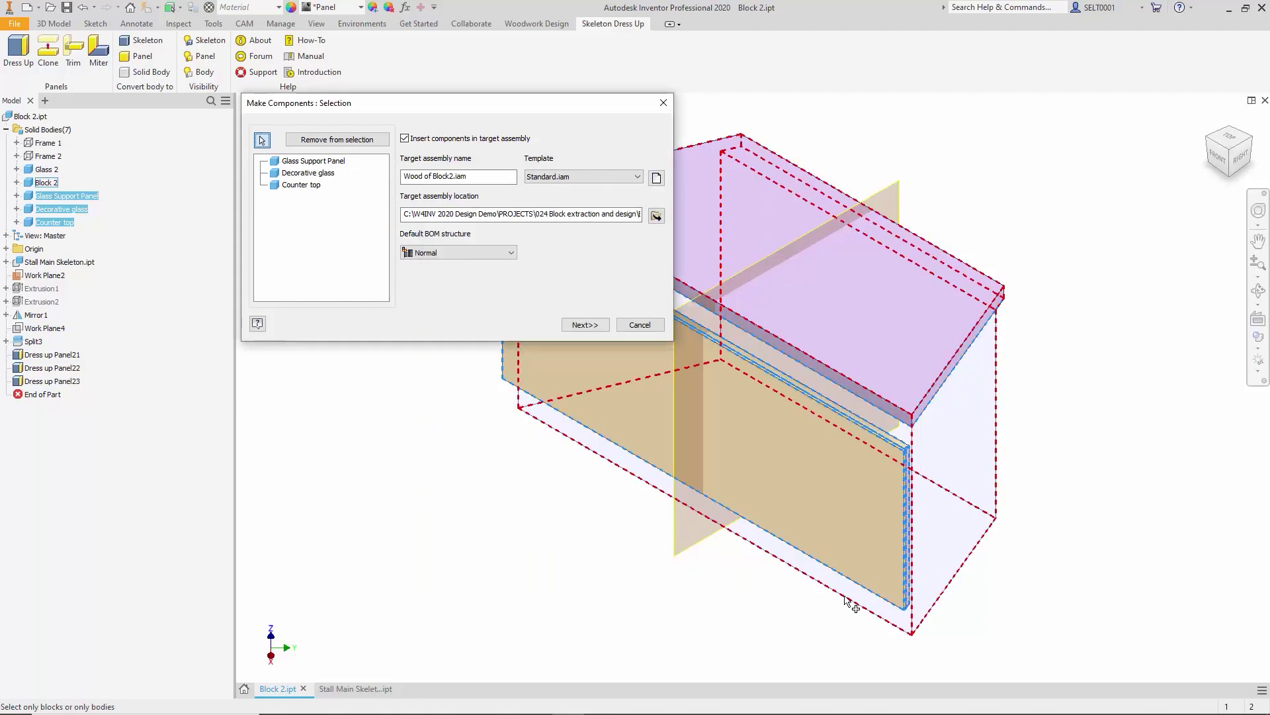
# Set the file location of all three component parts to the Wood of Block 2 folder inside Block 2 and create the components.
pyautogui.click(581, 323)
pyautogui.click(314, 178)
pyautogui.keyDown('shift'); pyautogui.click(311, 203); pyautogui.keyUp('shift')
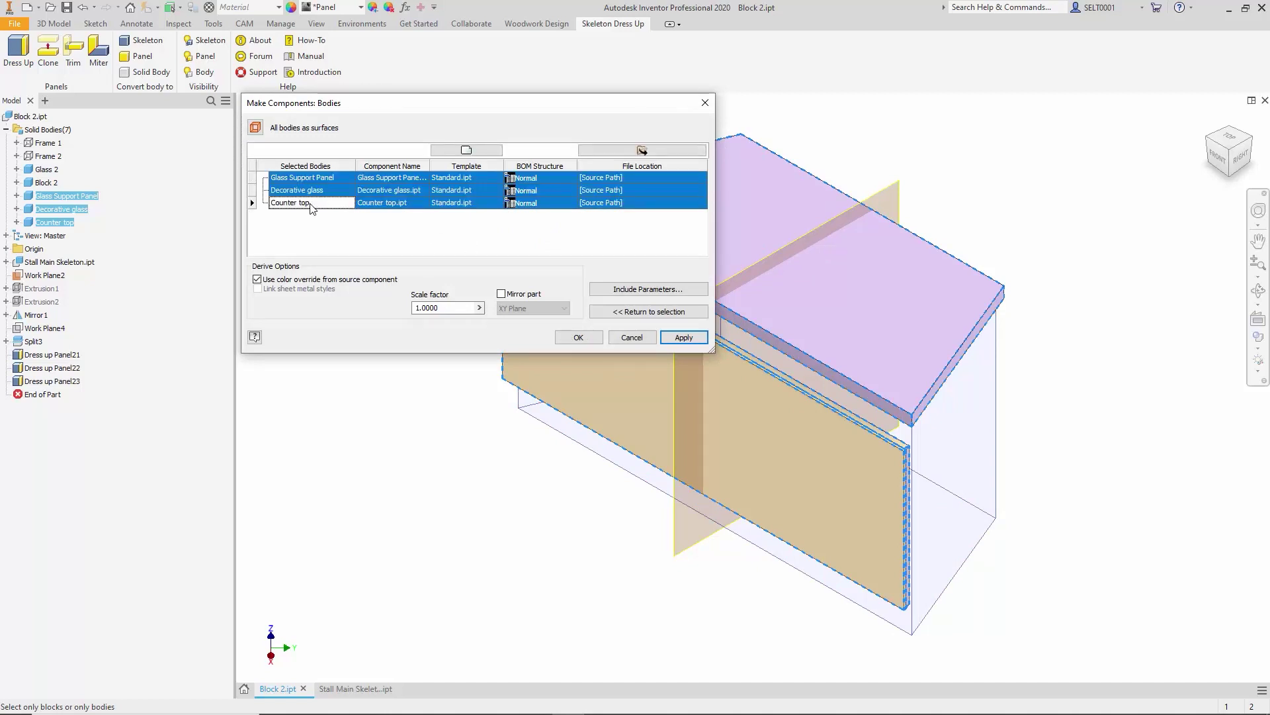
pyautogui.click(641, 151)
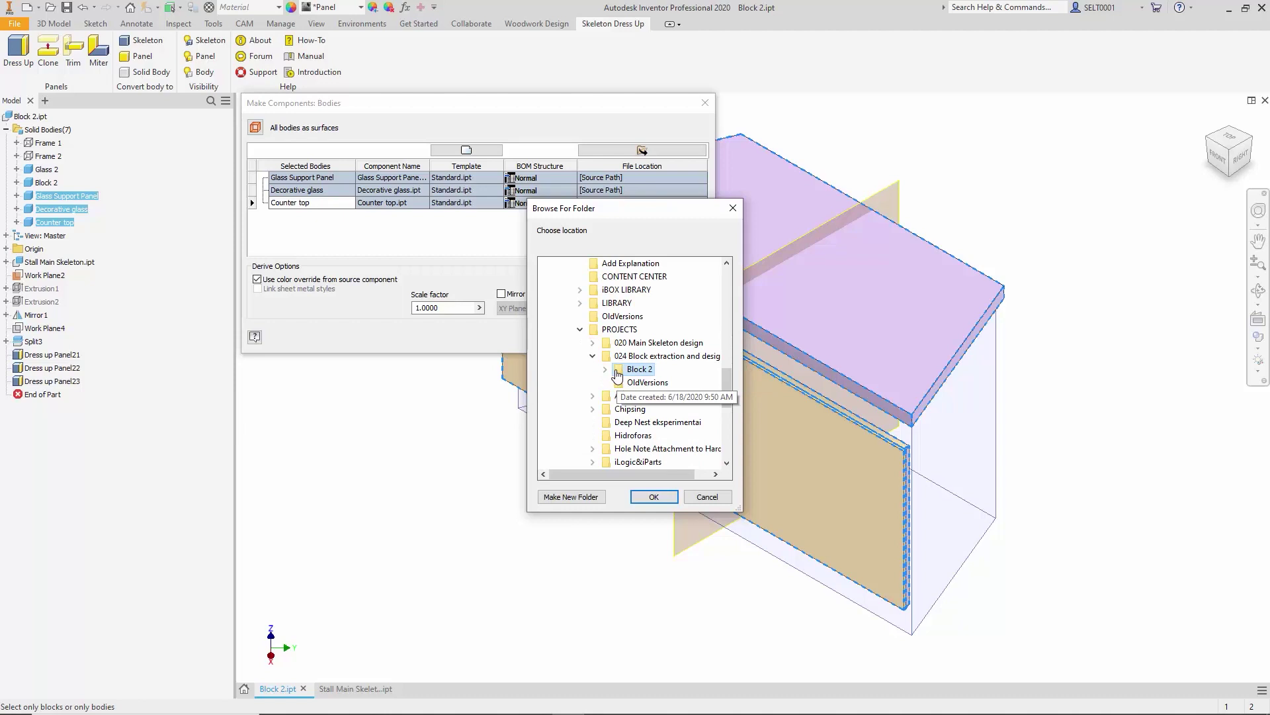
pyautogui.doubleClick(640, 369)
pyautogui.click(668, 395)
pyautogui.click(653, 496)
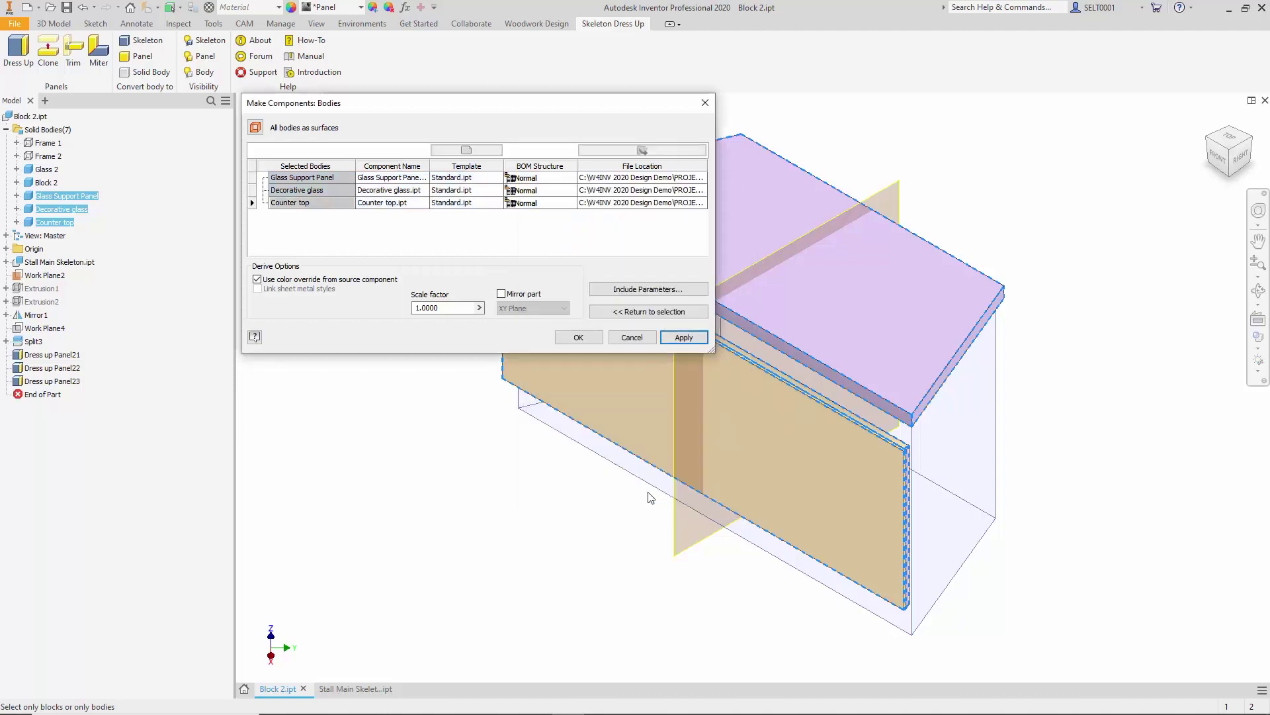
pyautogui.click(580, 338)
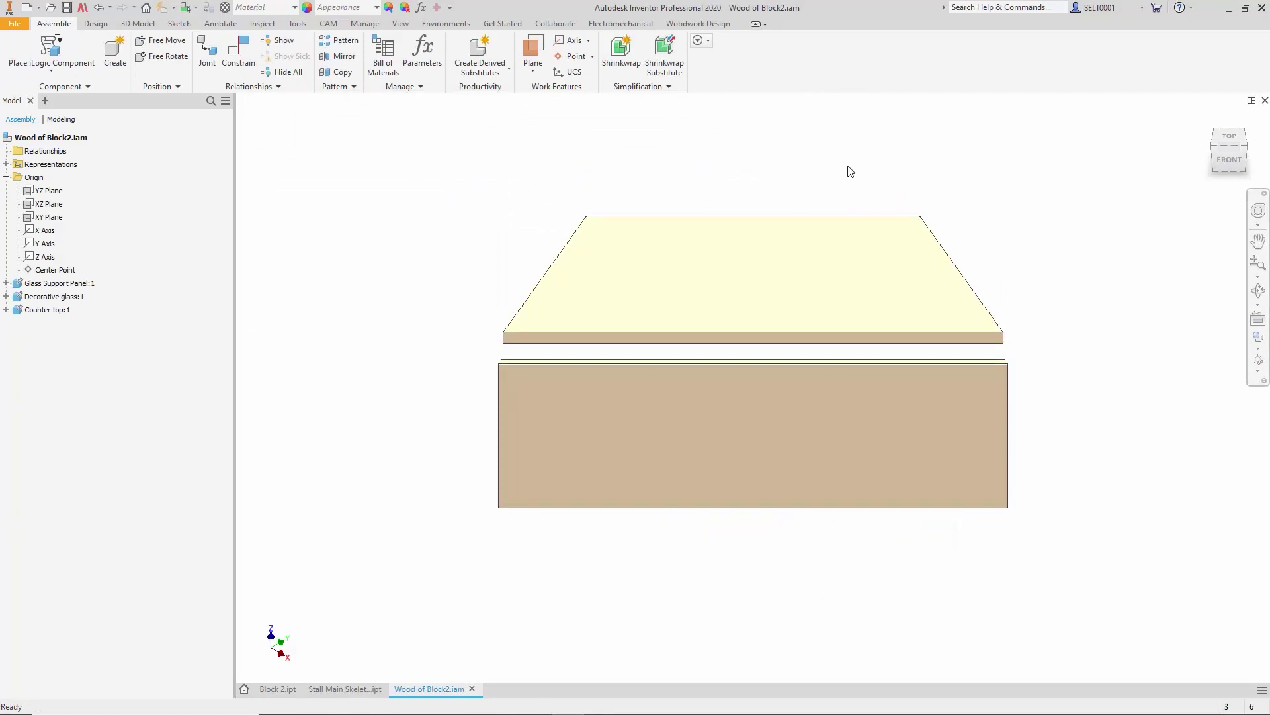
# Check which parts of Wood of Block2 are listed in the Woodwork BOM.
pyautogui.click(699, 24)
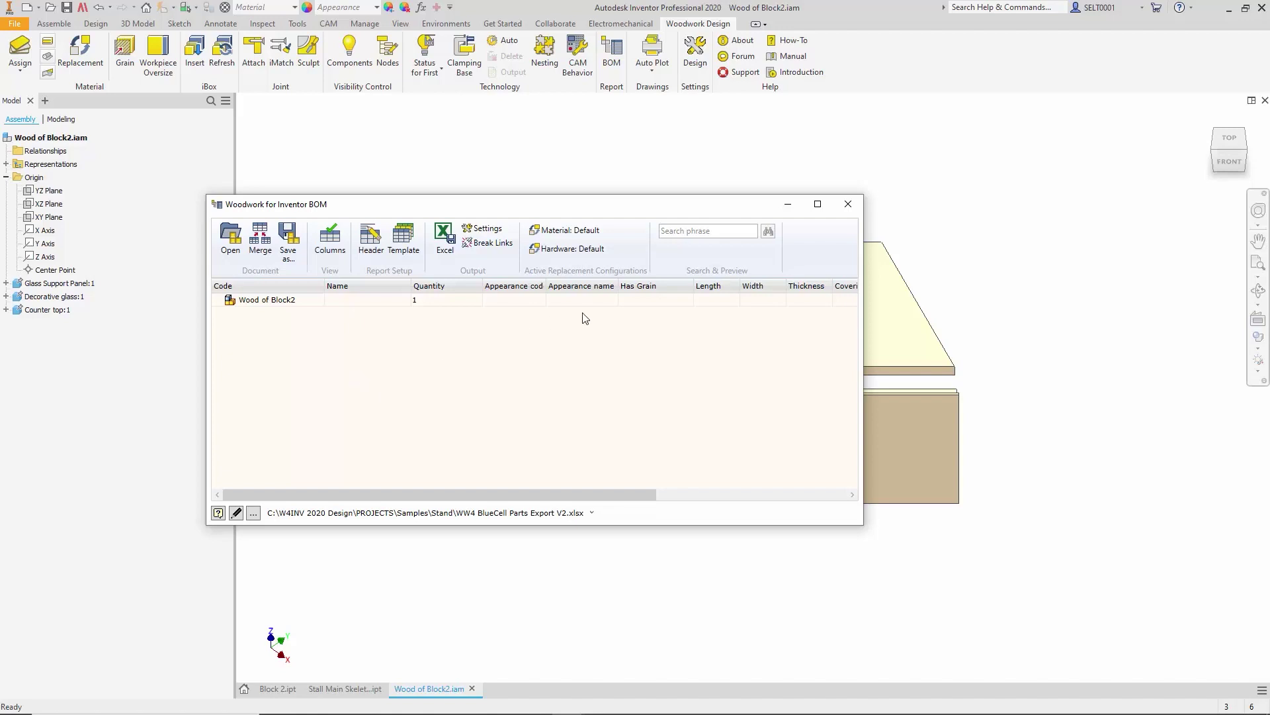
pyautogui.click(844, 207)
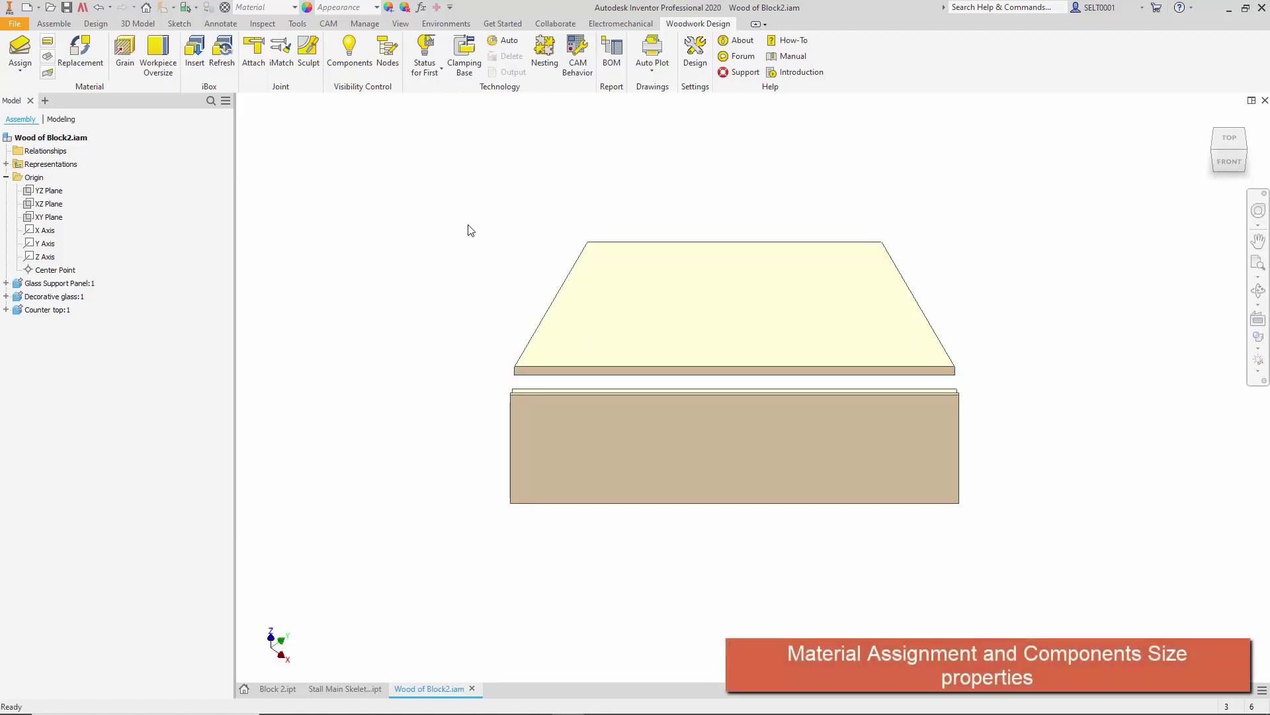
# Assign the laminated board material Laminated Medium Density Fiberboard, color B01, to the counter top.
pyautogui.click(23, 47)
pyautogui.click(635, 317)
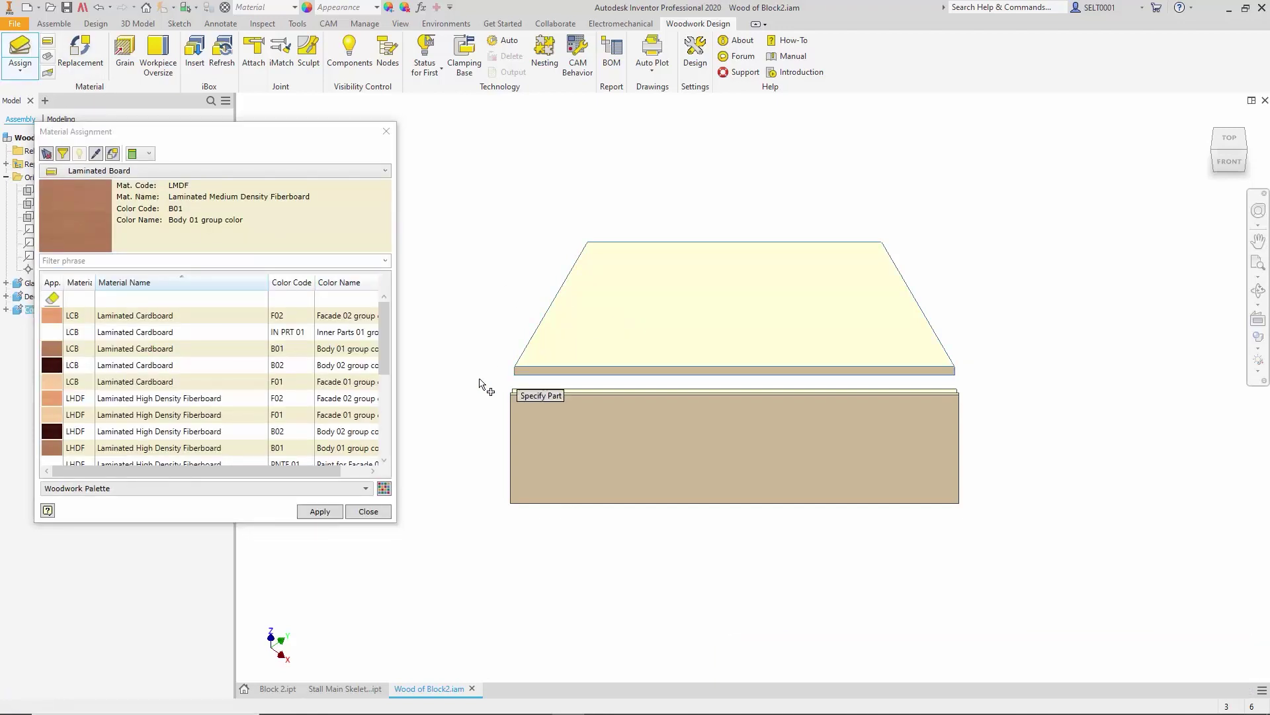
pyautogui.click(320, 512)
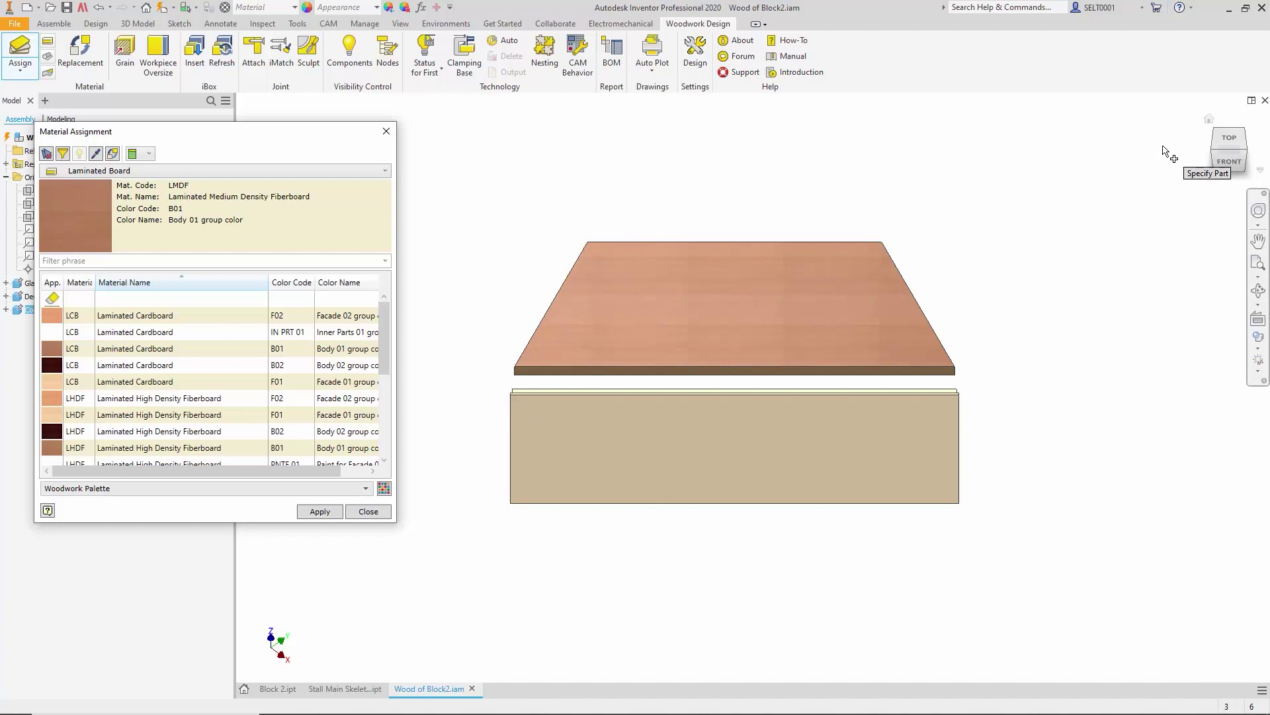
# Assign the board material Medium Density Fiberboard (MDF) to the glass support panel.
pyautogui.click(321, 170)
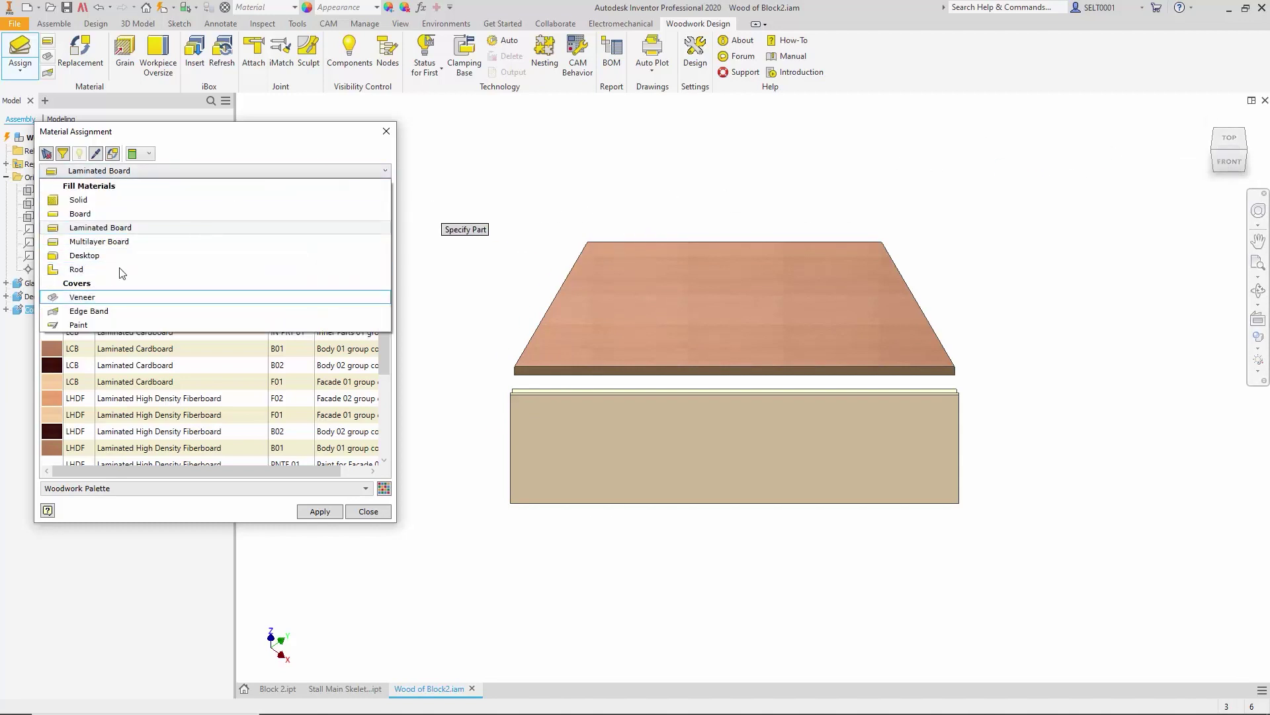
pyautogui.click(99, 213)
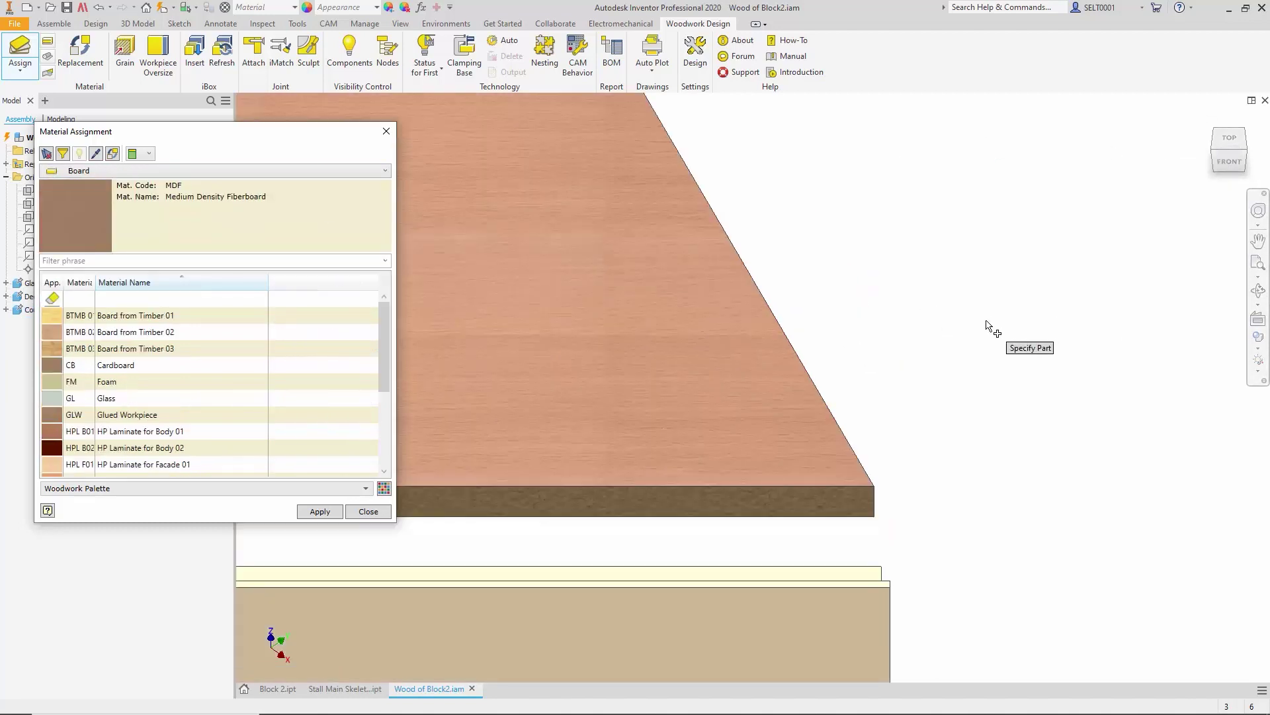
pyautogui.scroll(3, 993, 334)
pyautogui.click(764, 569)
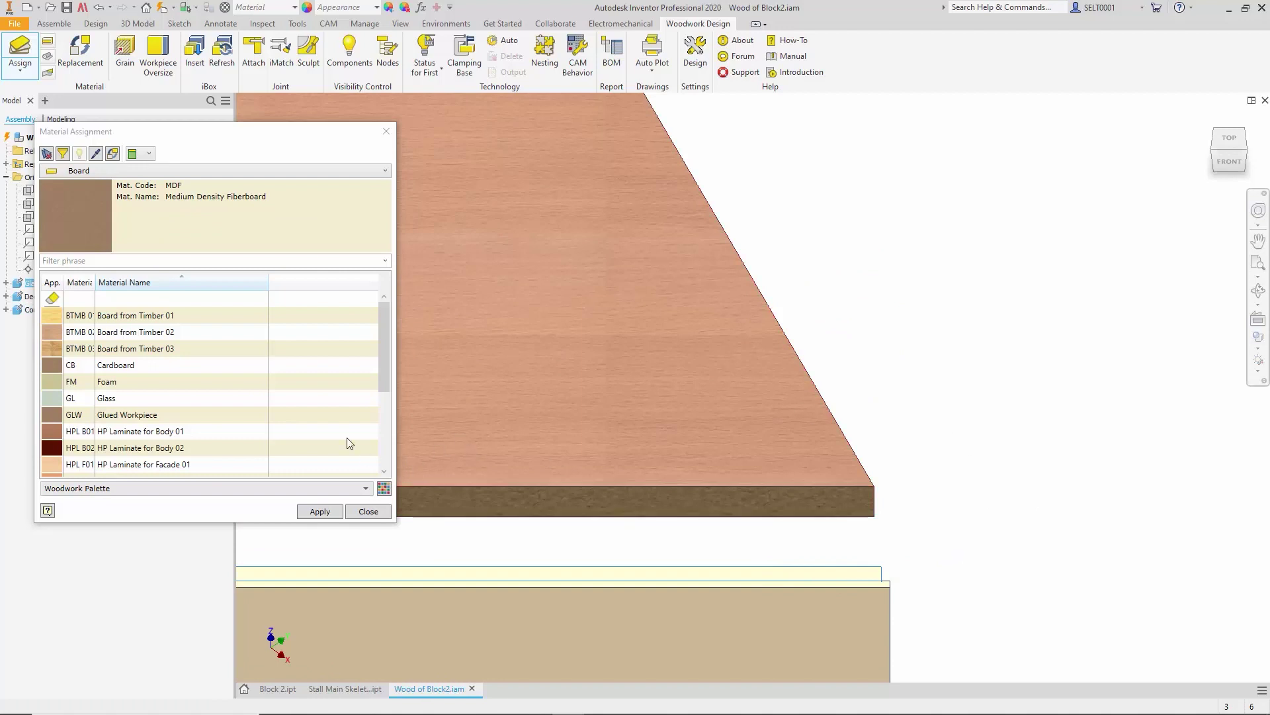
pyautogui.click(315, 515)
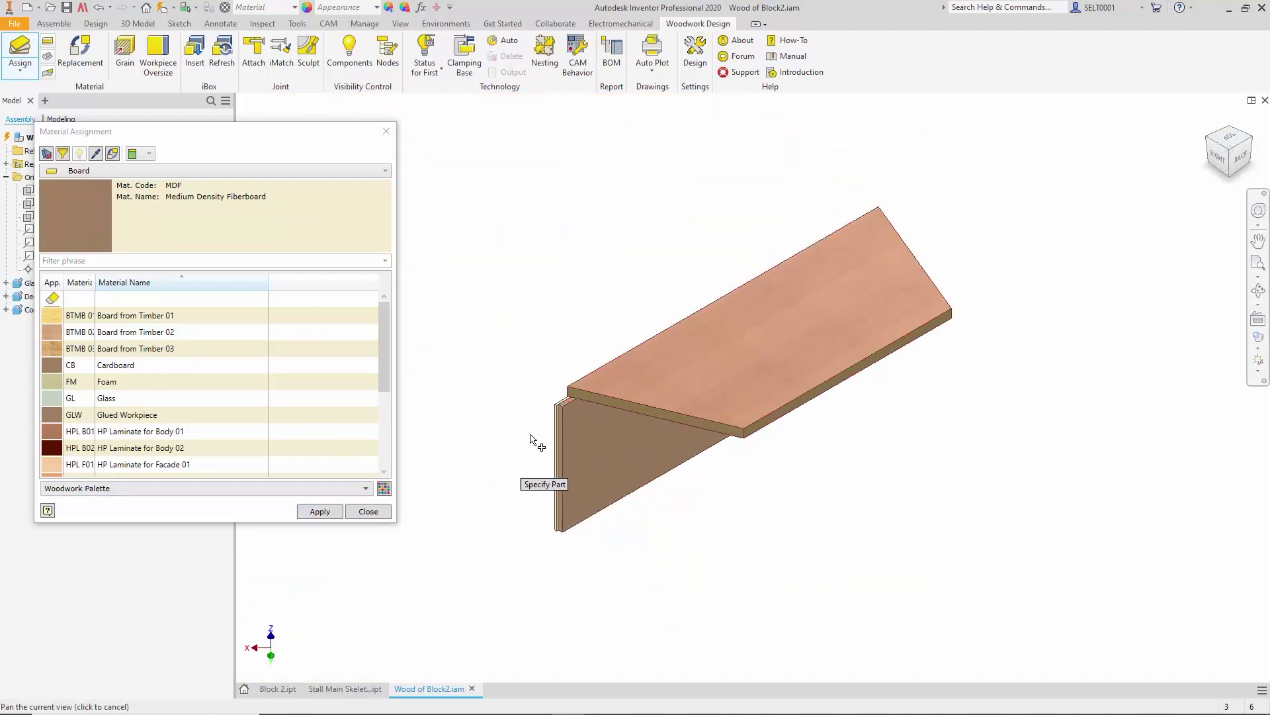
# Assign the board material Glass (GL) to the decorative glass panel and finish the material assignment.
pyautogui.scroll(3, 523, 440)
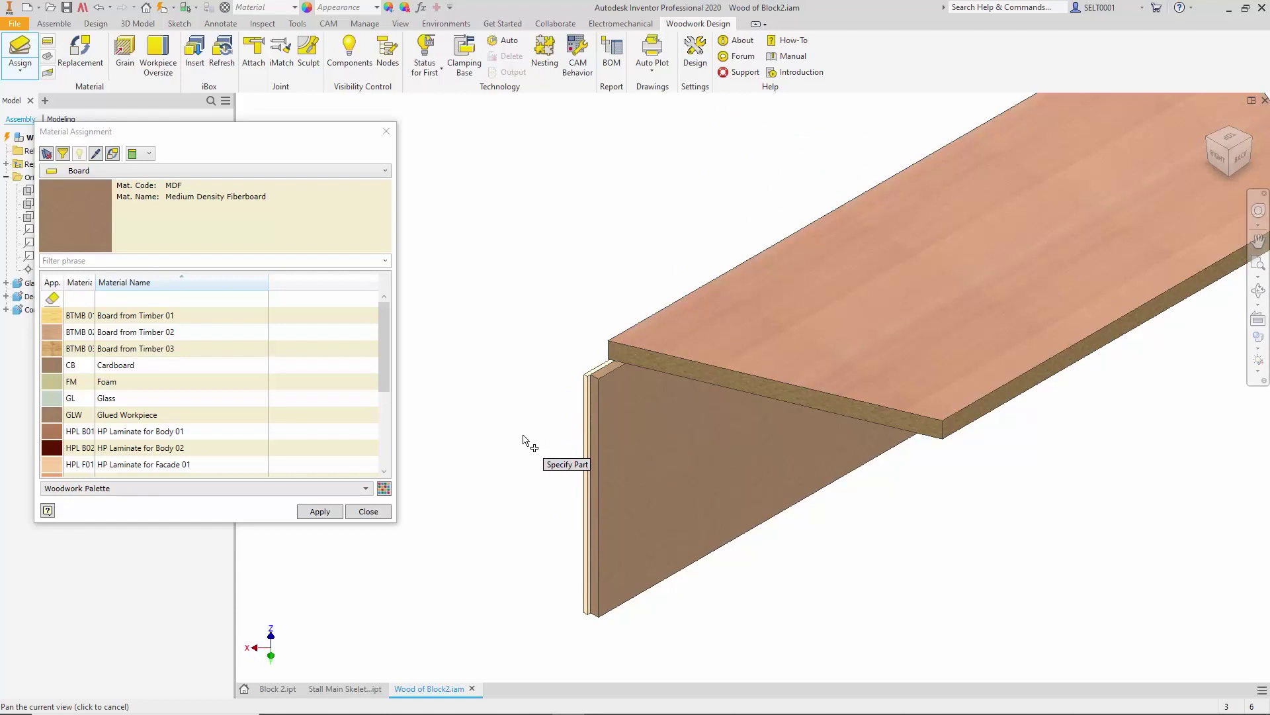
pyautogui.click(133, 400)
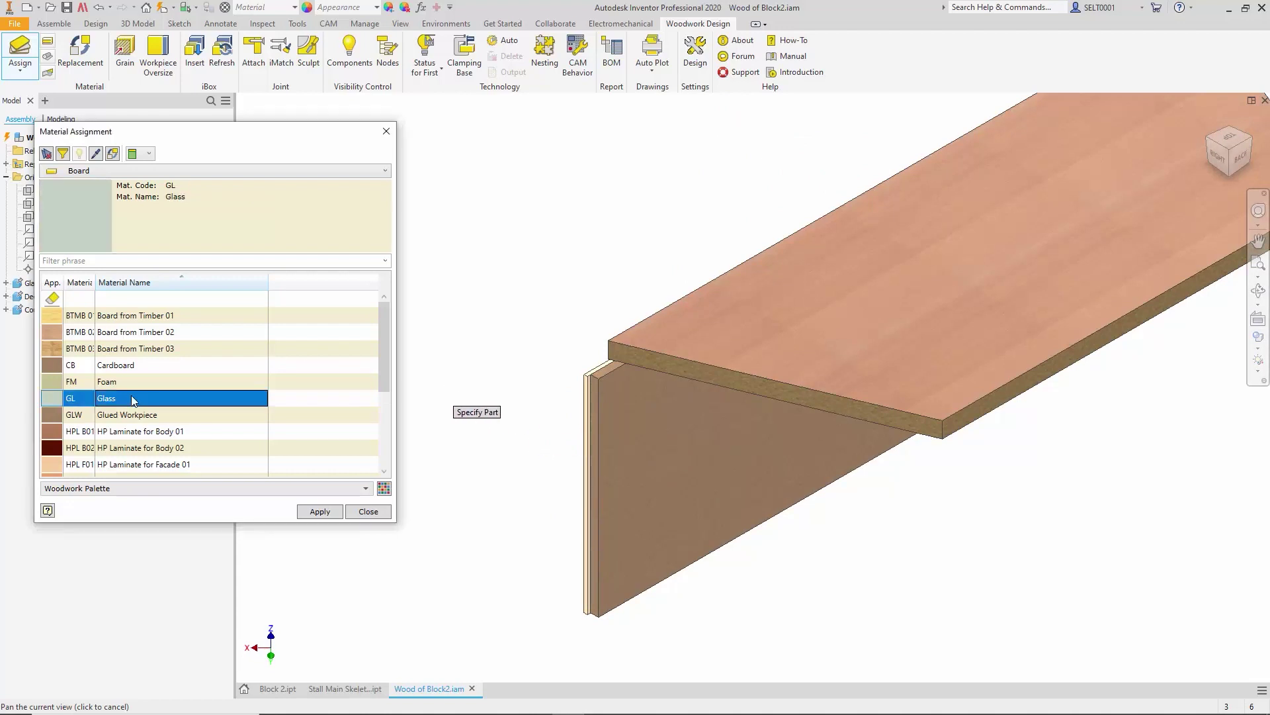
pyautogui.click(588, 381)
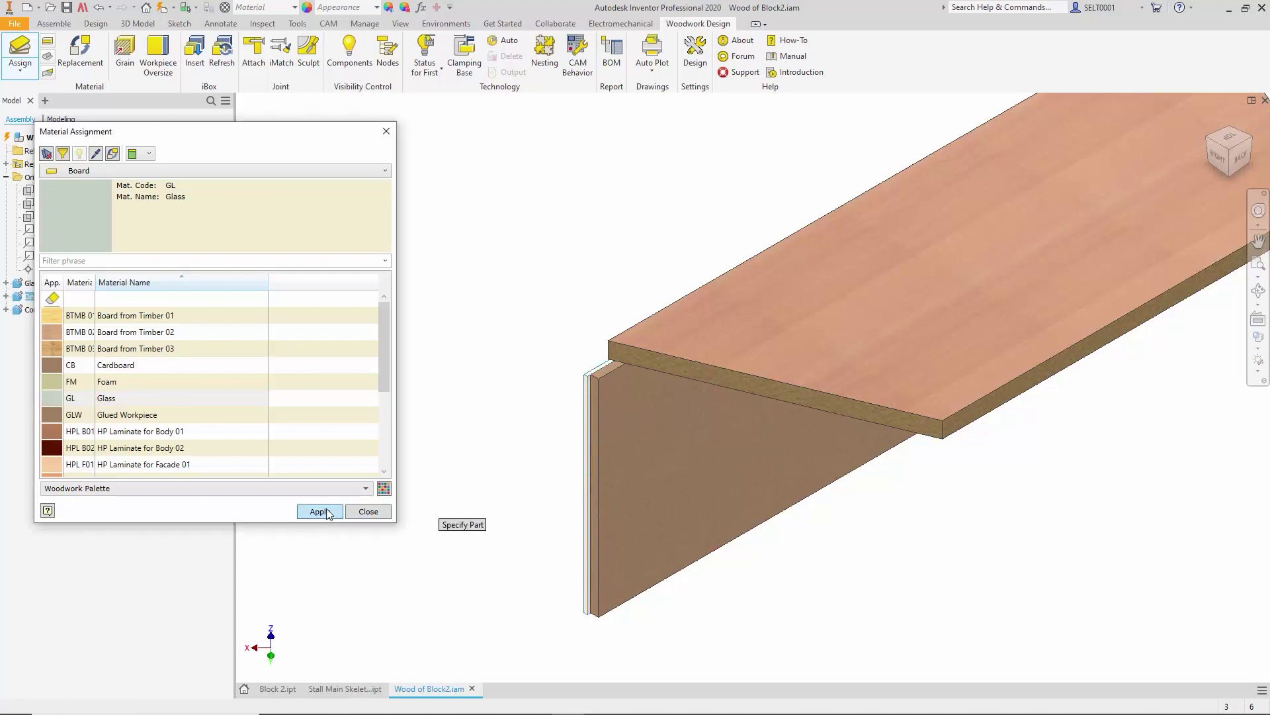
pyautogui.click(369, 513)
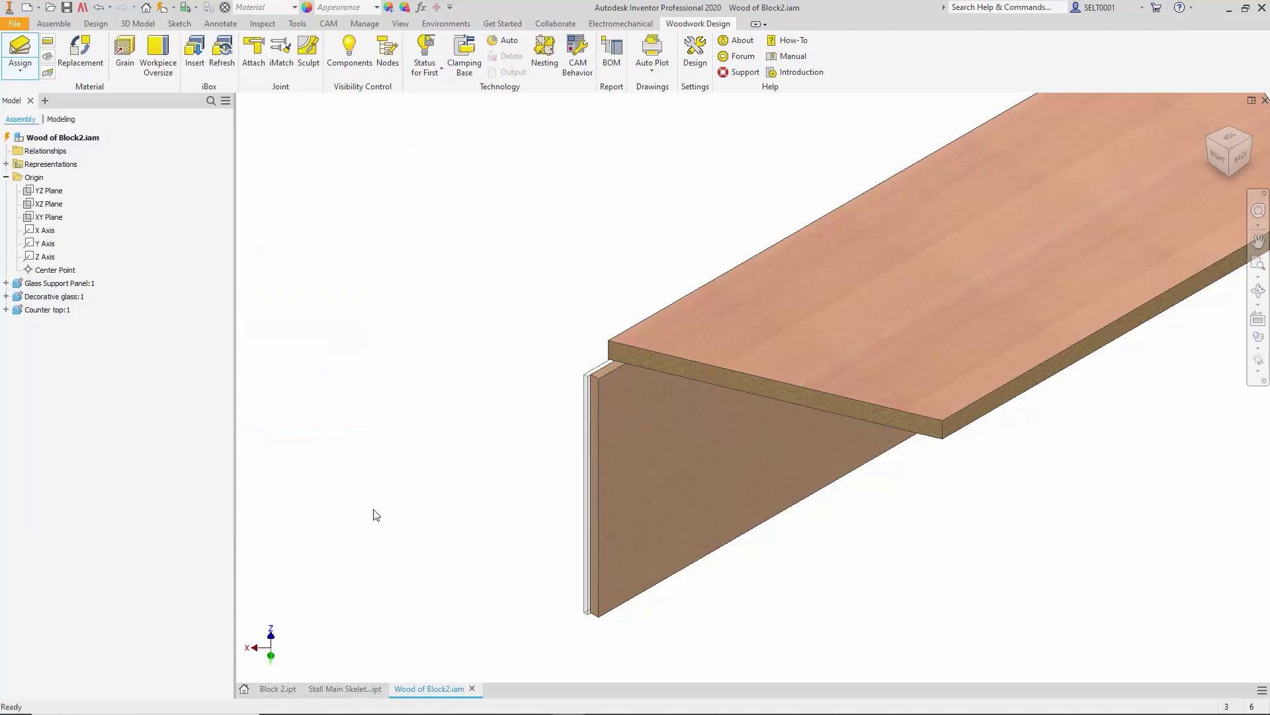
# Review the part dimensions in the Woodwork BOM, including the workpiece listed under Counter top.
pyautogui.click(1205, 143)
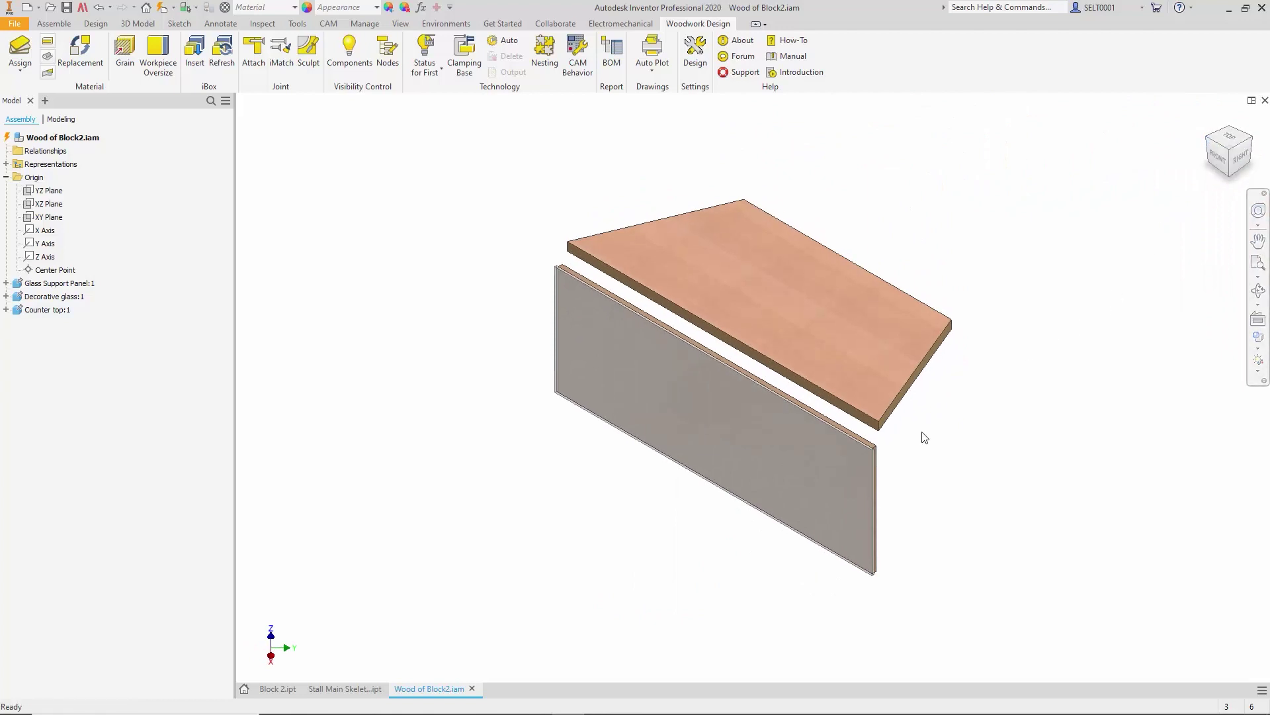
pyautogui.scroll(5, 930, 433)
pyautogui.scroll(-4, 929, 433)
pyautogui.moveTo(934, 437); pyautogui.dragTo(936, 451, button='middle')
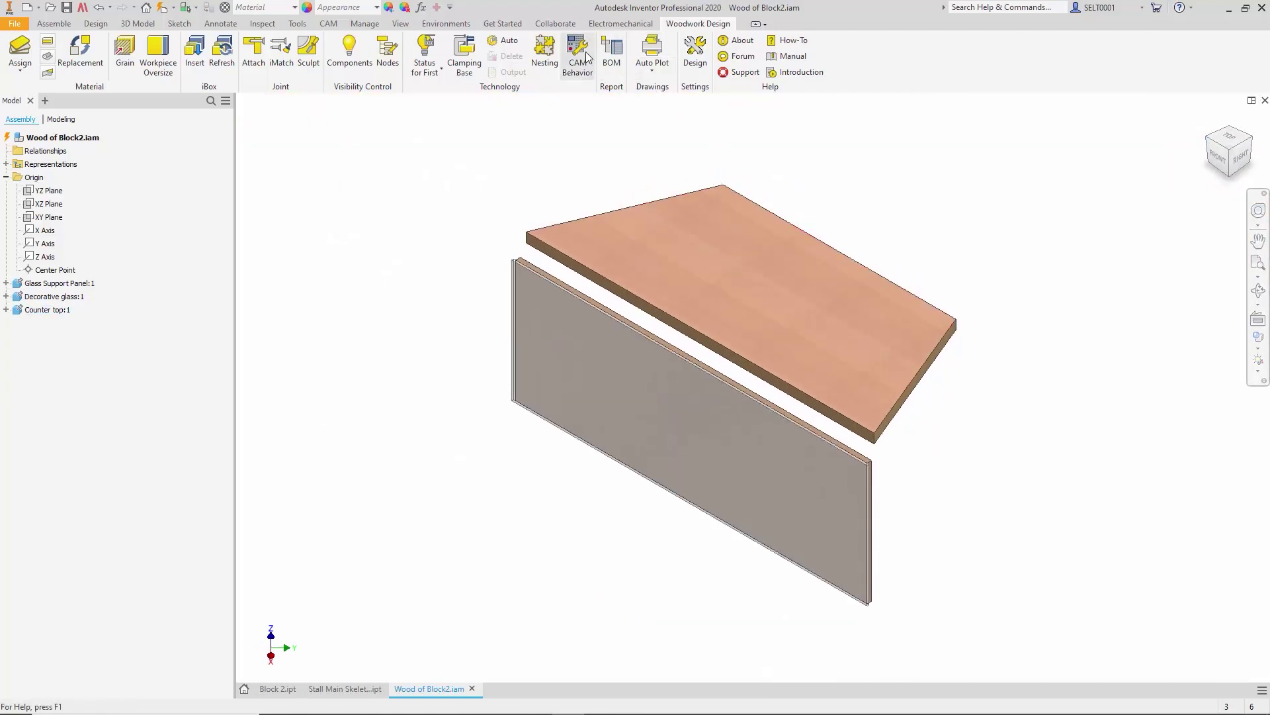
pyautogui.click(612, 58)
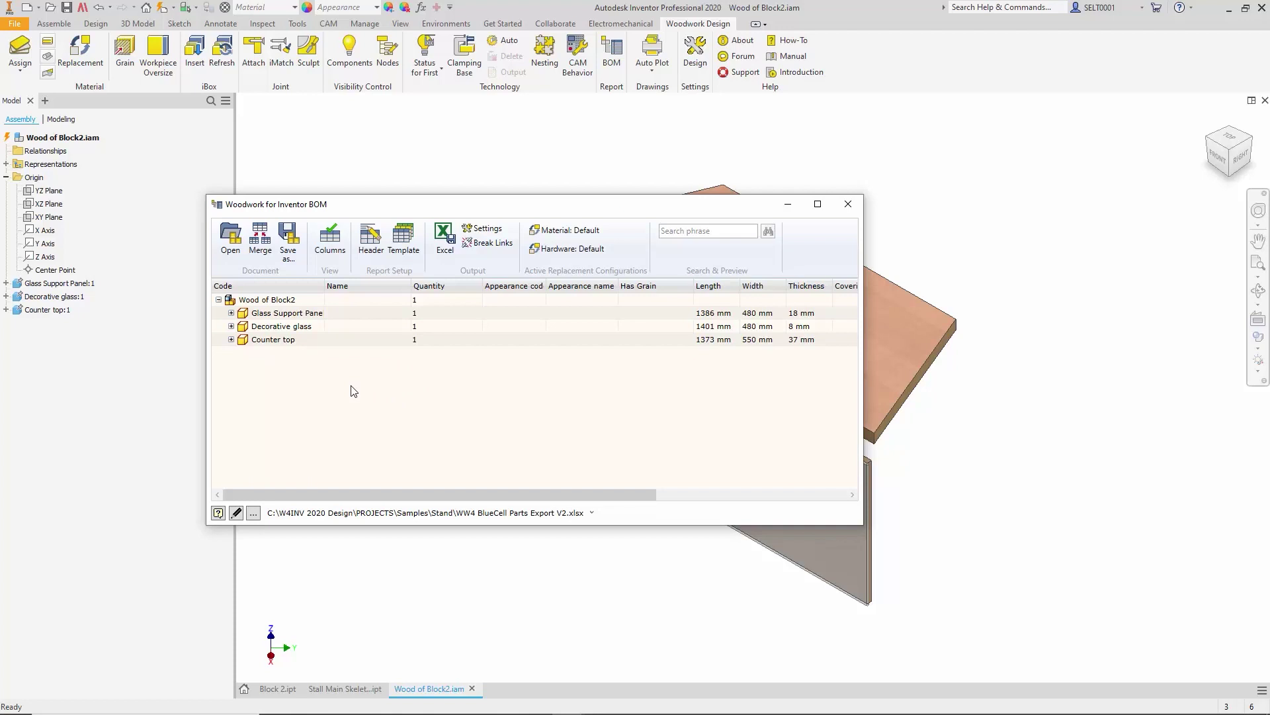
pyautogui.click(231, 339)
pyautogui.moveTo(558, 210); pyautogui.dragTo(488, 194)
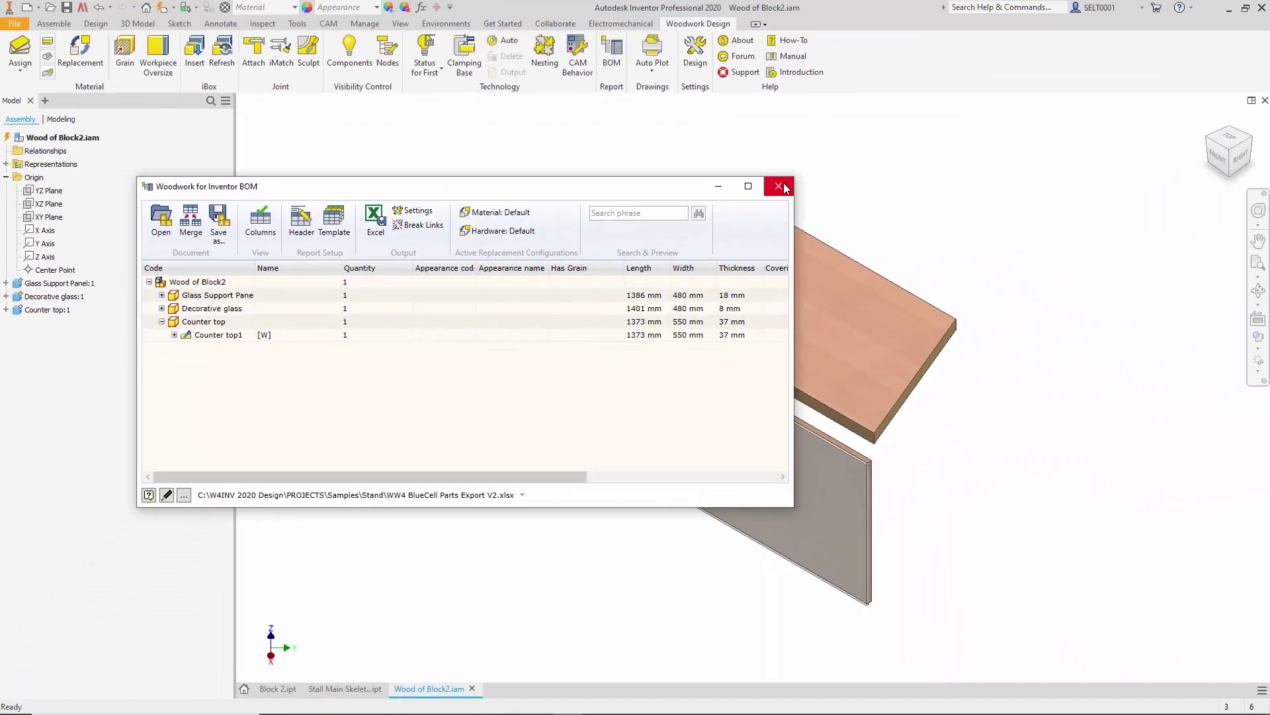
pyautogui.click(784, 188)
# Assign a 2 mm PVC edge band in color B01 to the long back edge face of the counter top.
pyautogui.click(1254, 142)
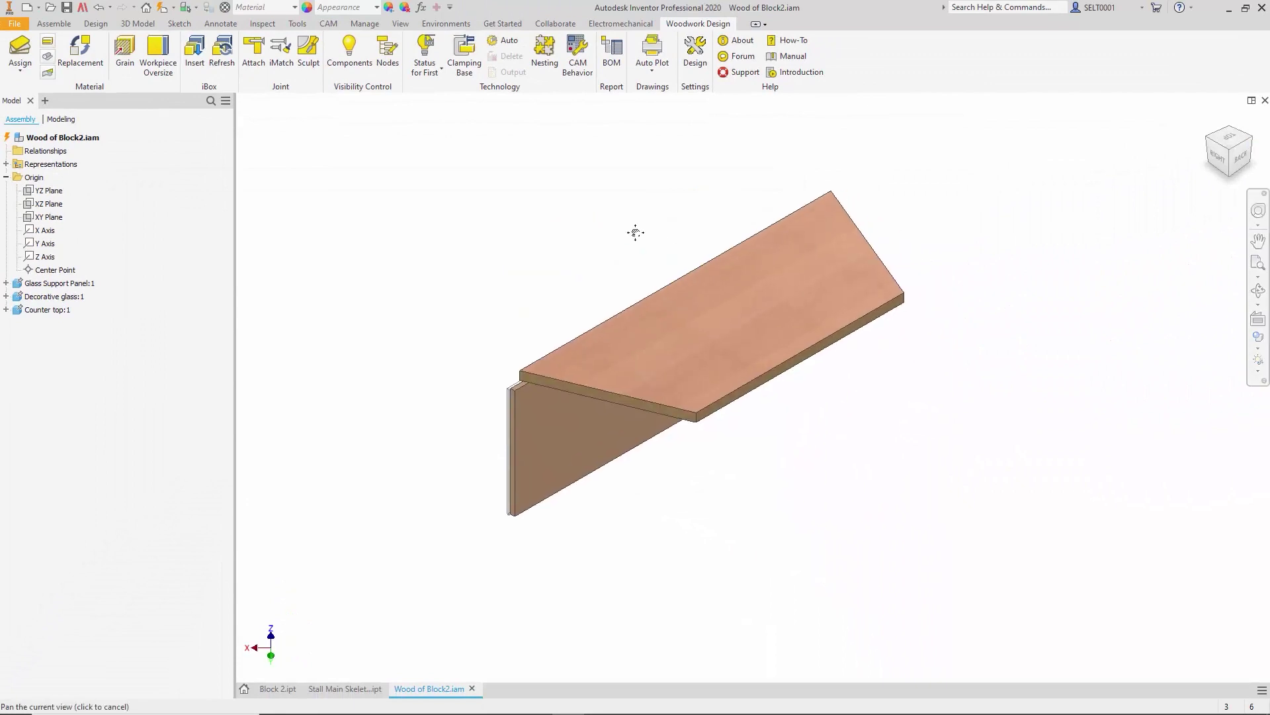
pyautogui.press('Escape')
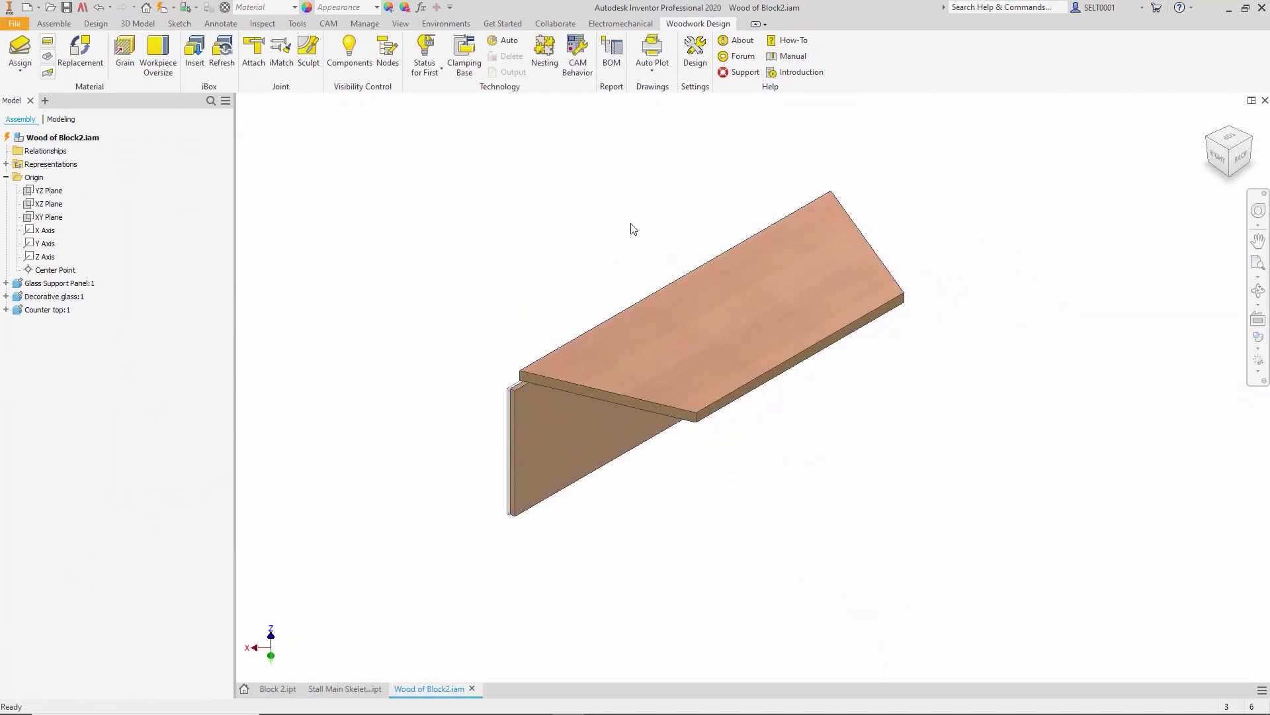
pyautogui.click(19, 47)
pyautogui.click(298, 170)
pyautogui.click(307, 306)
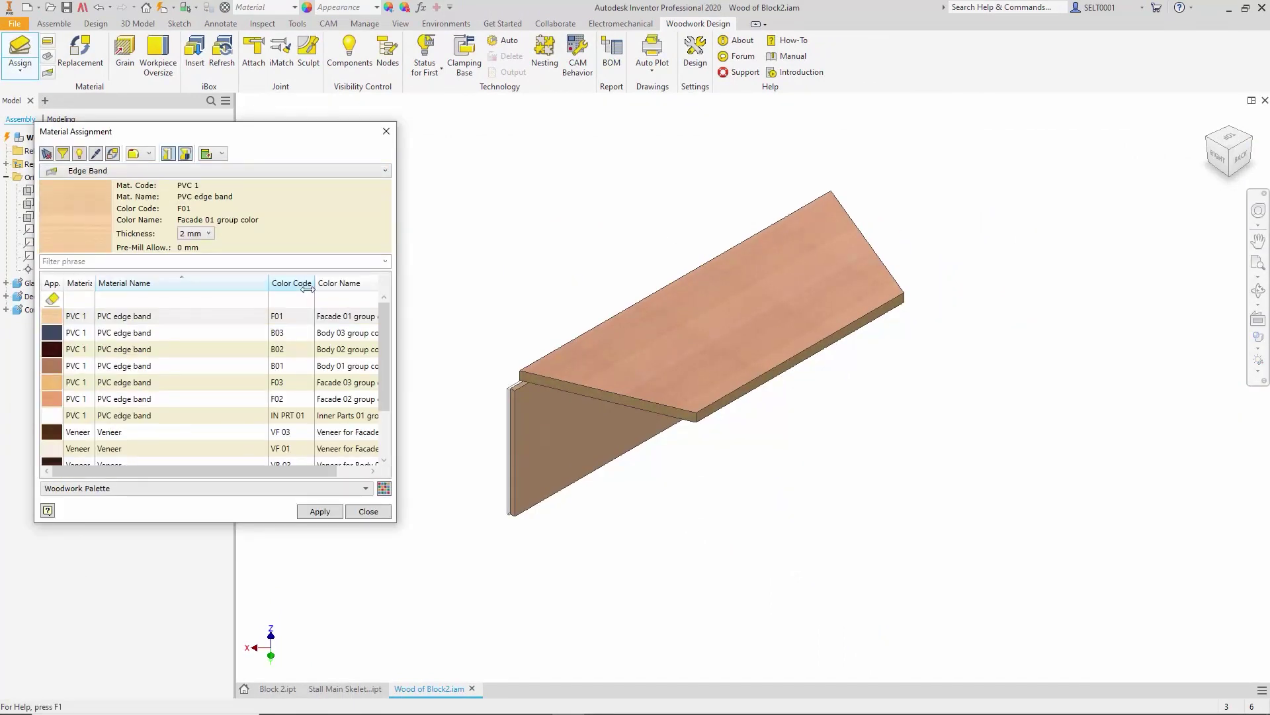
pyautogui.click(210, 233)
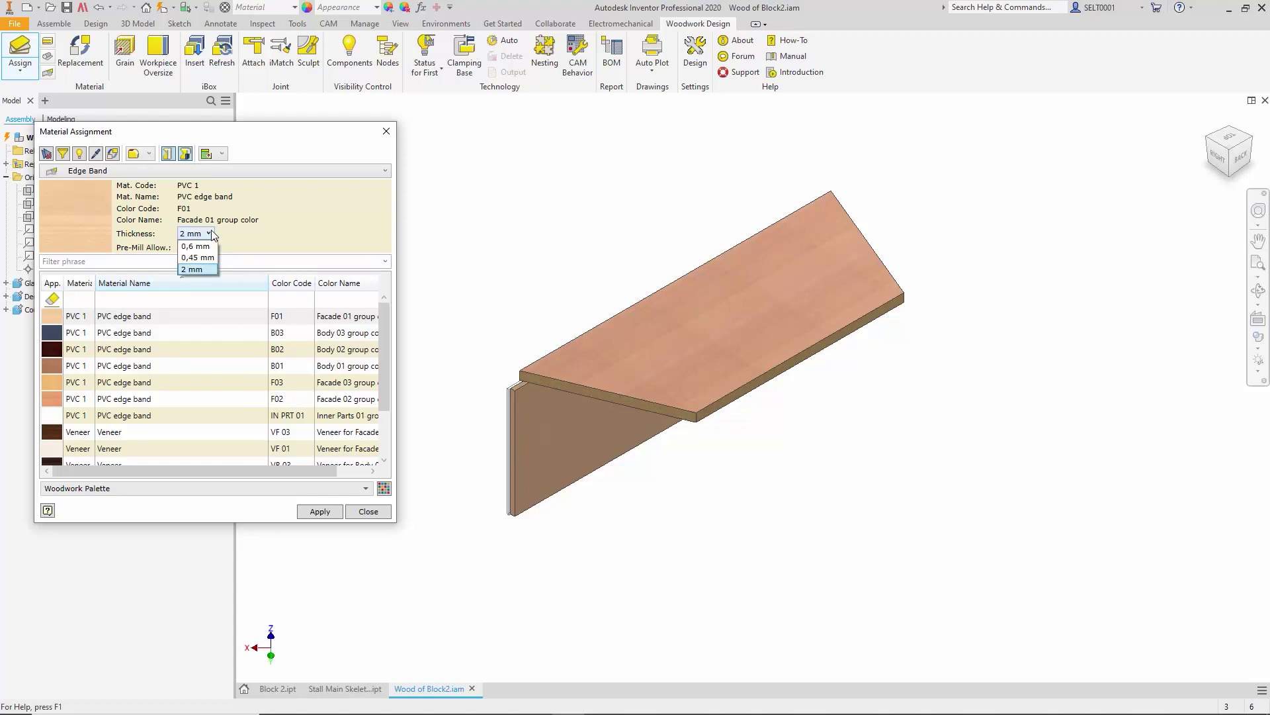
pyautogui.click(211, 233)
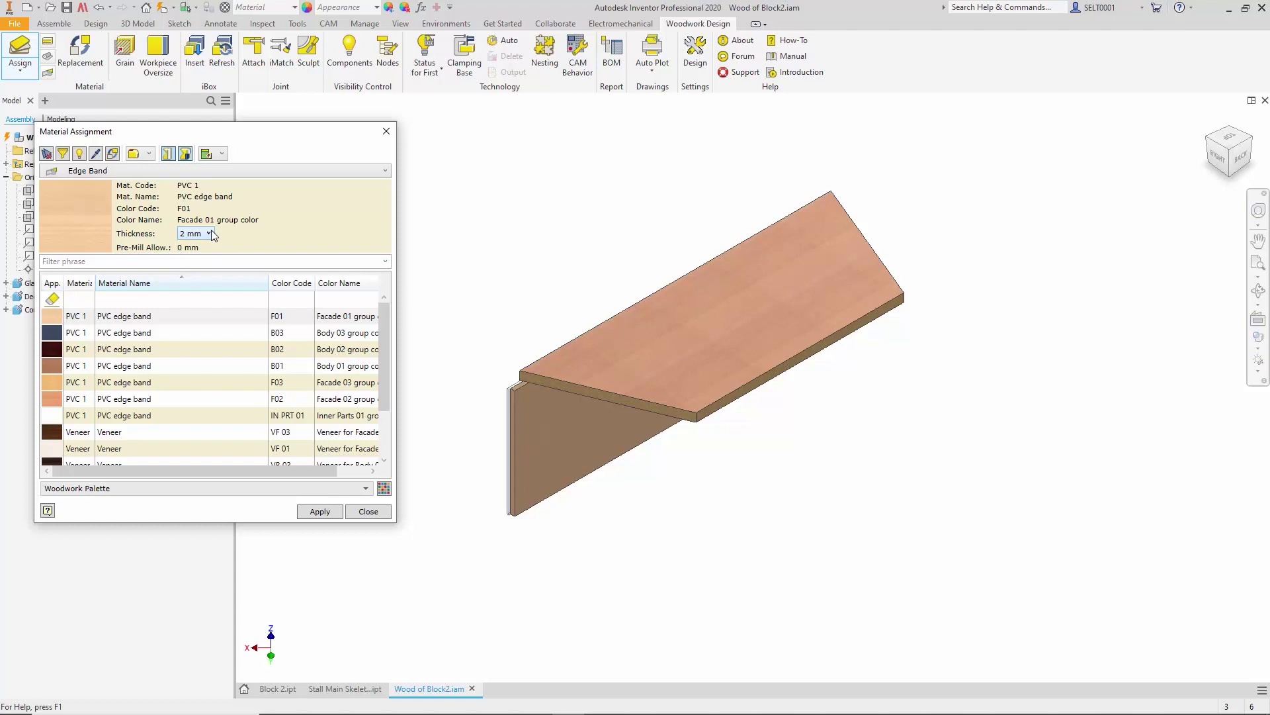
pyautogui.click(168, 155)
pyautogui.scroll(-3, 723, 440)
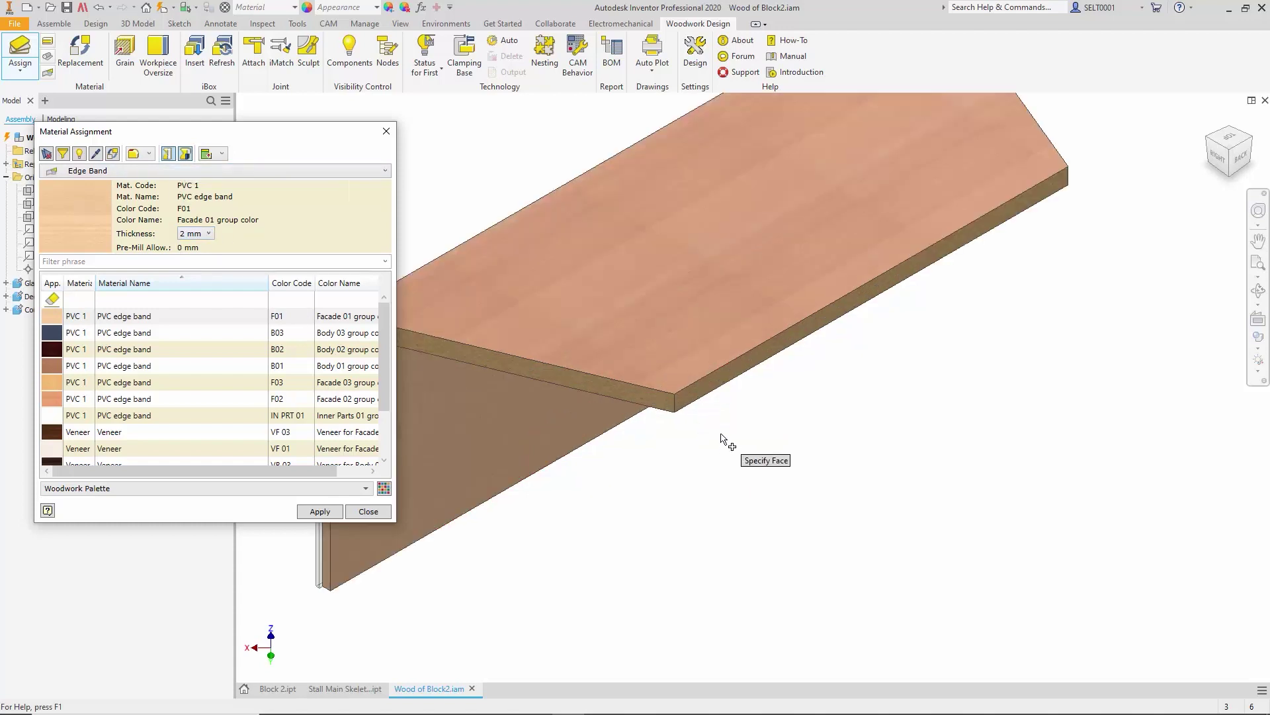
pyautogui.click(703, 389)
pyautogui.click(106, 367)
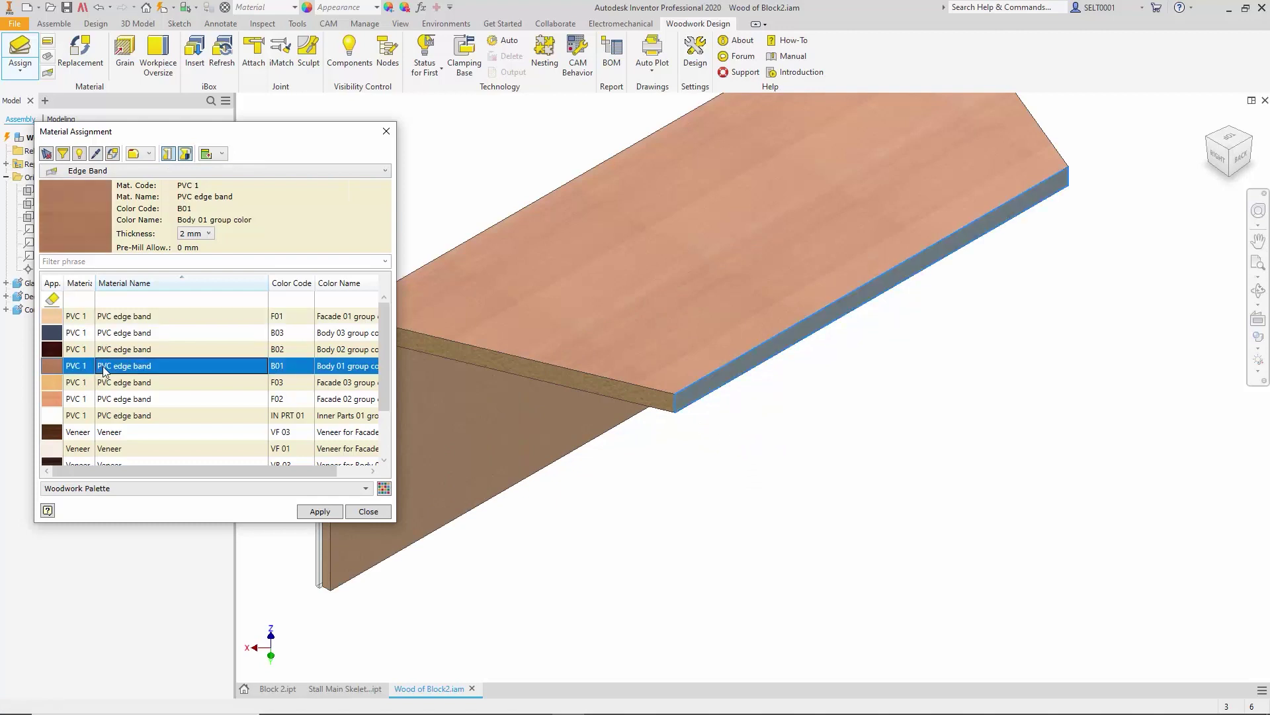
pyautogui.click(316, 515)
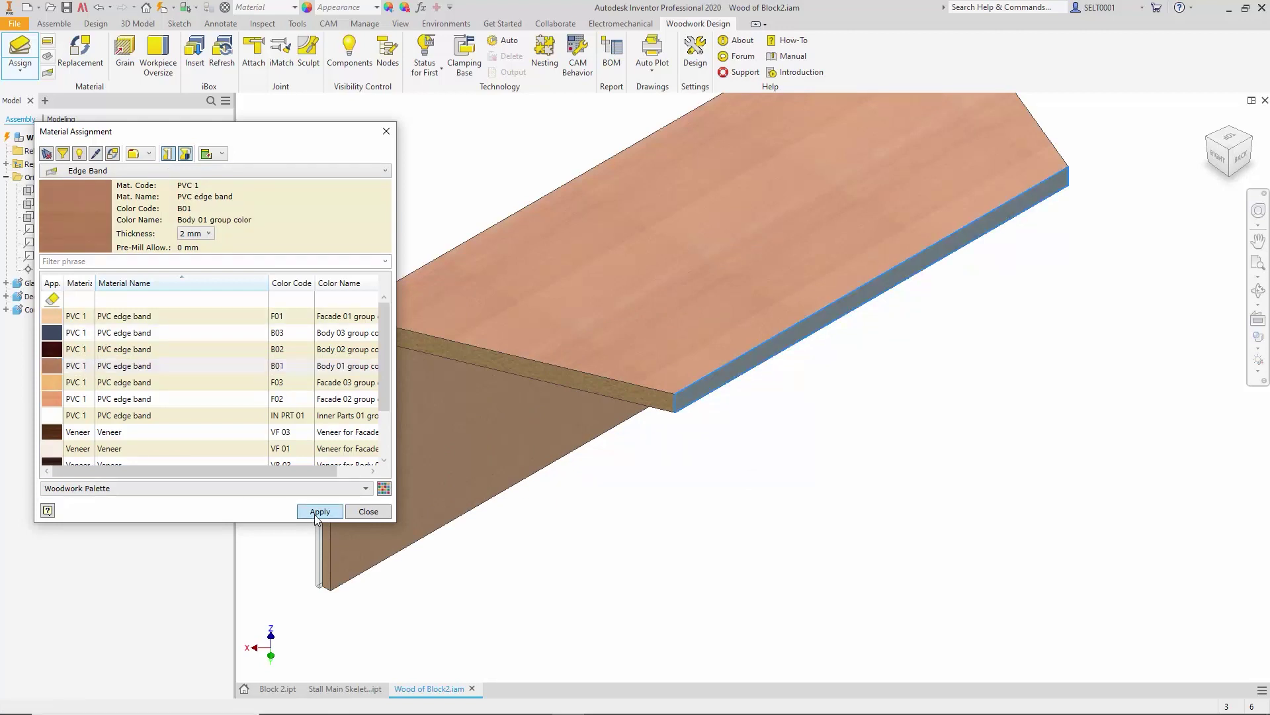
pyautogui.click(368, 511)
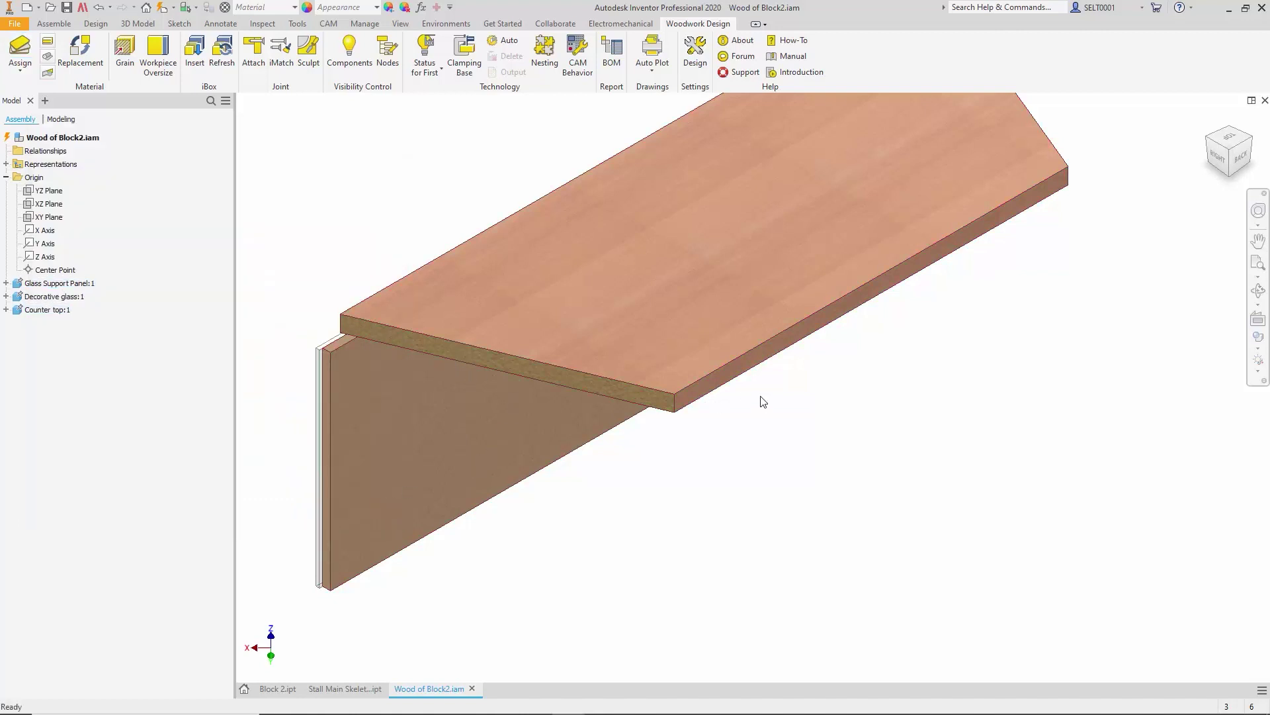
# Compare the counter top's overall width with its Counter top1 workpiece and edge band entries in the Woodwork BOM.
pyautogui.scroll(-2, 778, 389)
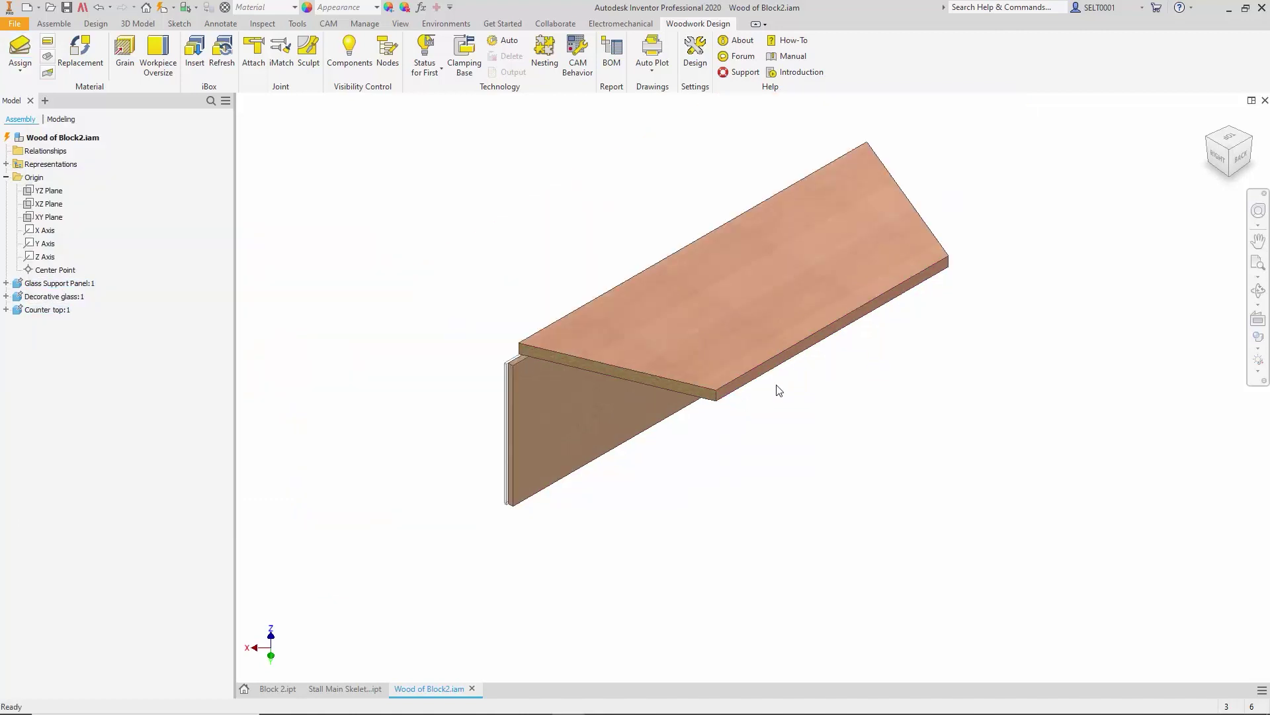
pyautogui.click(613, 67)
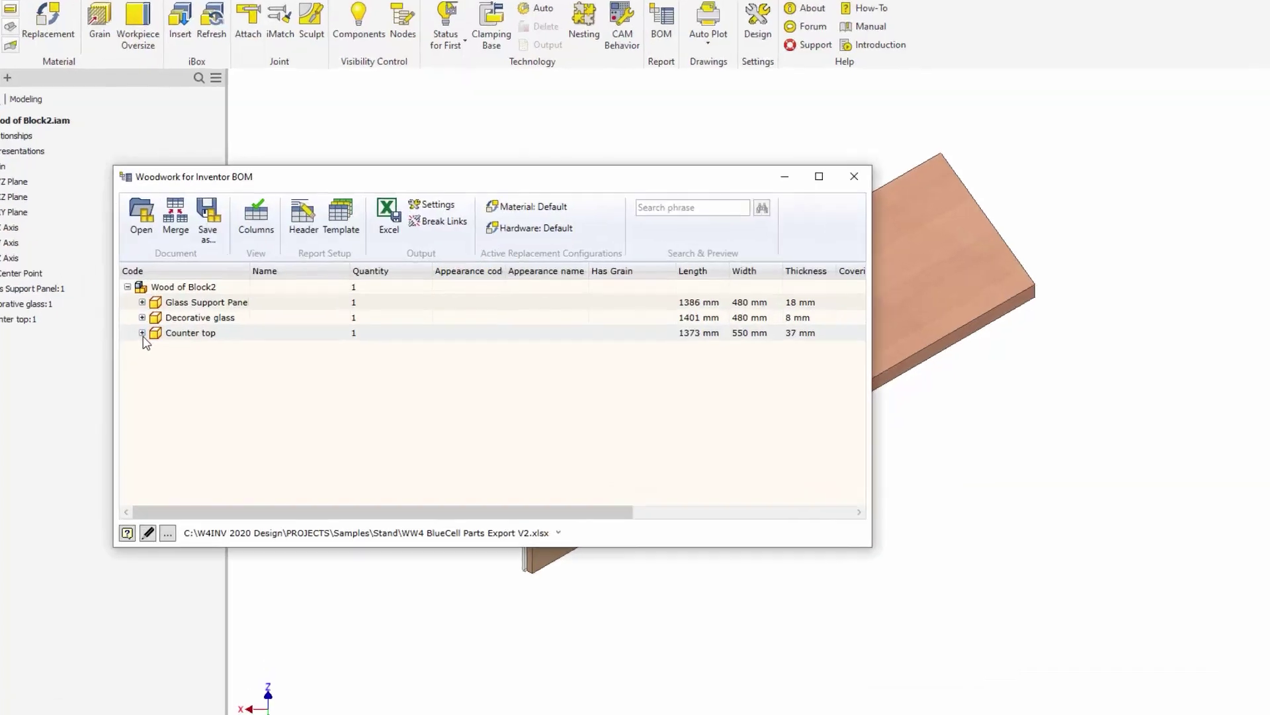
pyautogui.click(143, 334)
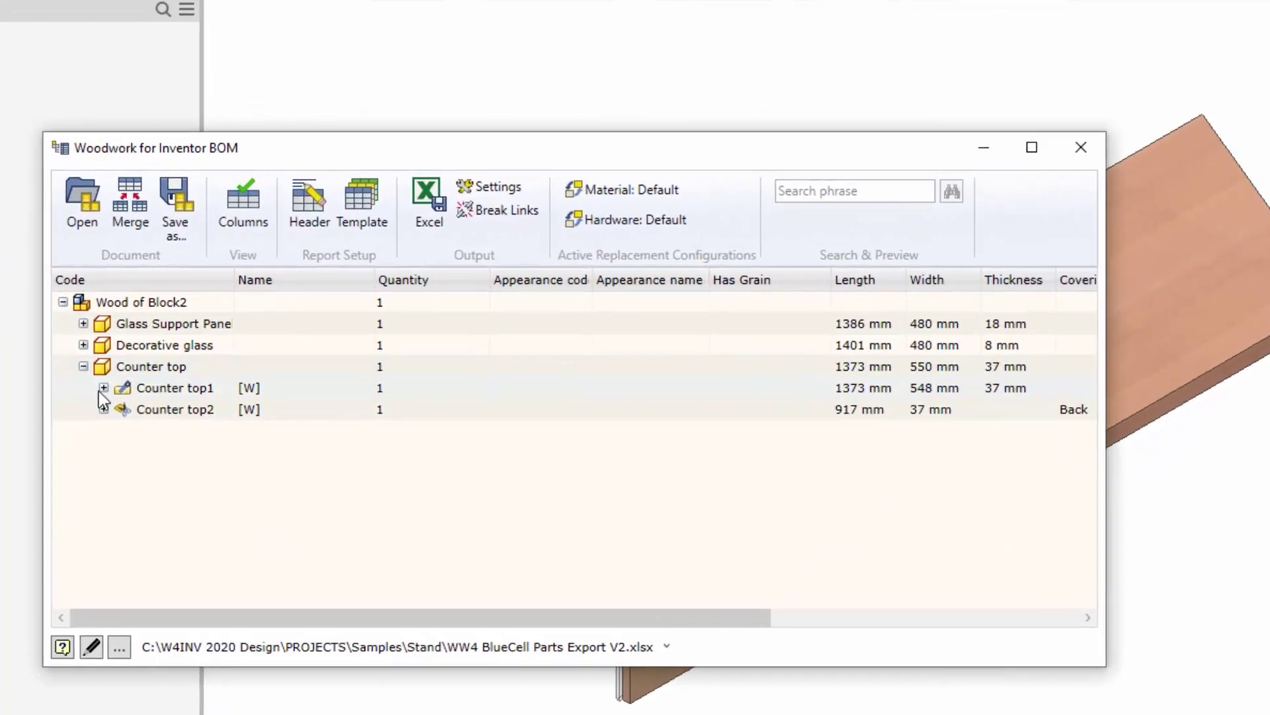
pyautogui.moveTo(173, 349)
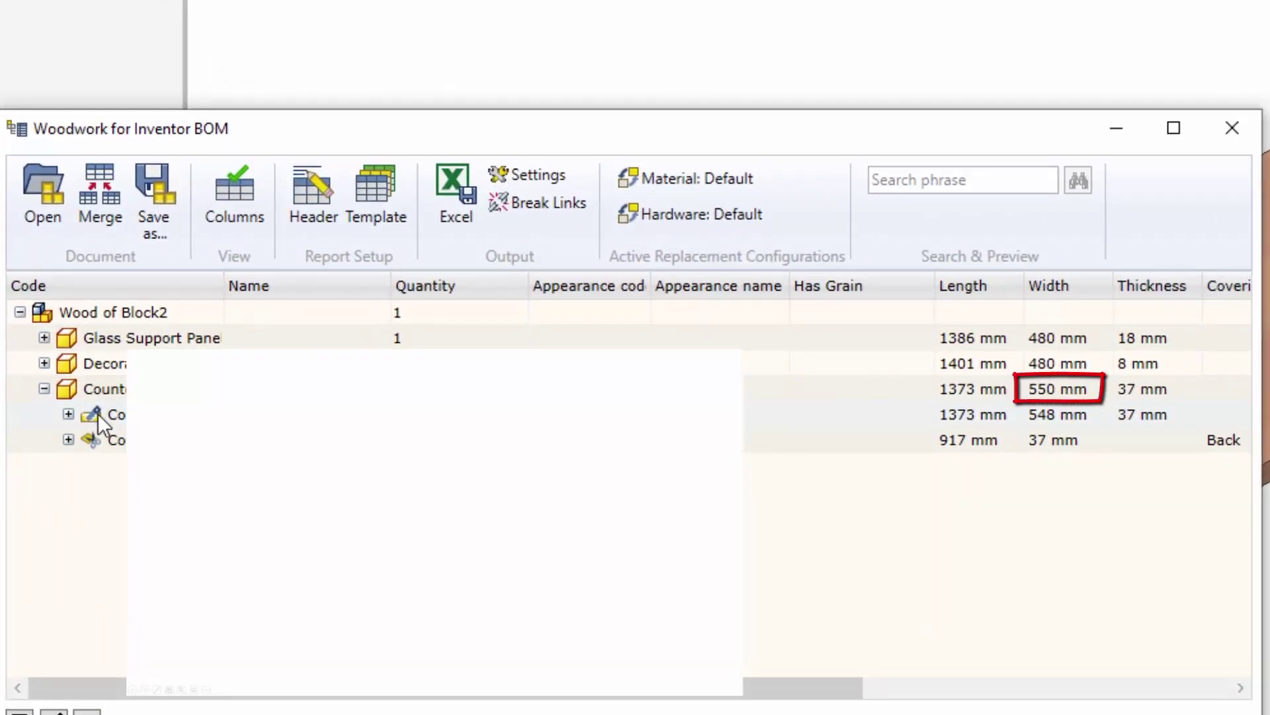
pyautogui.click(97, 413)
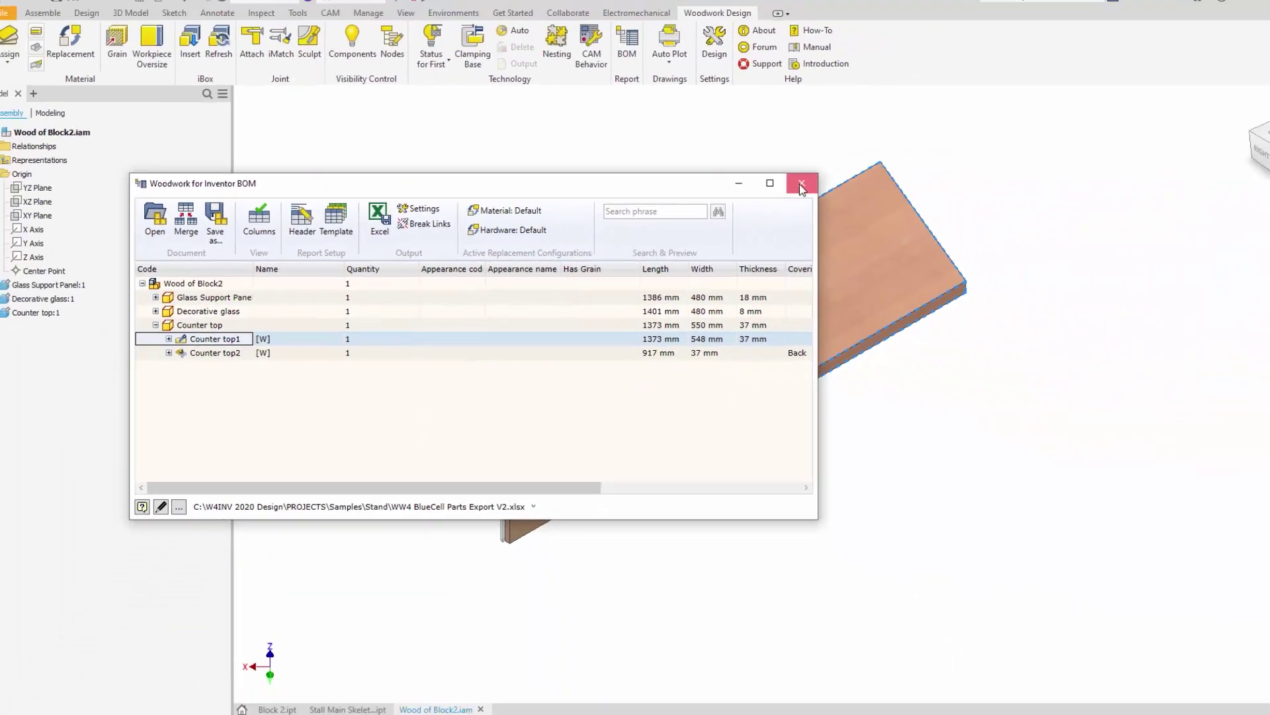
pyautogui.click(1232, 128)
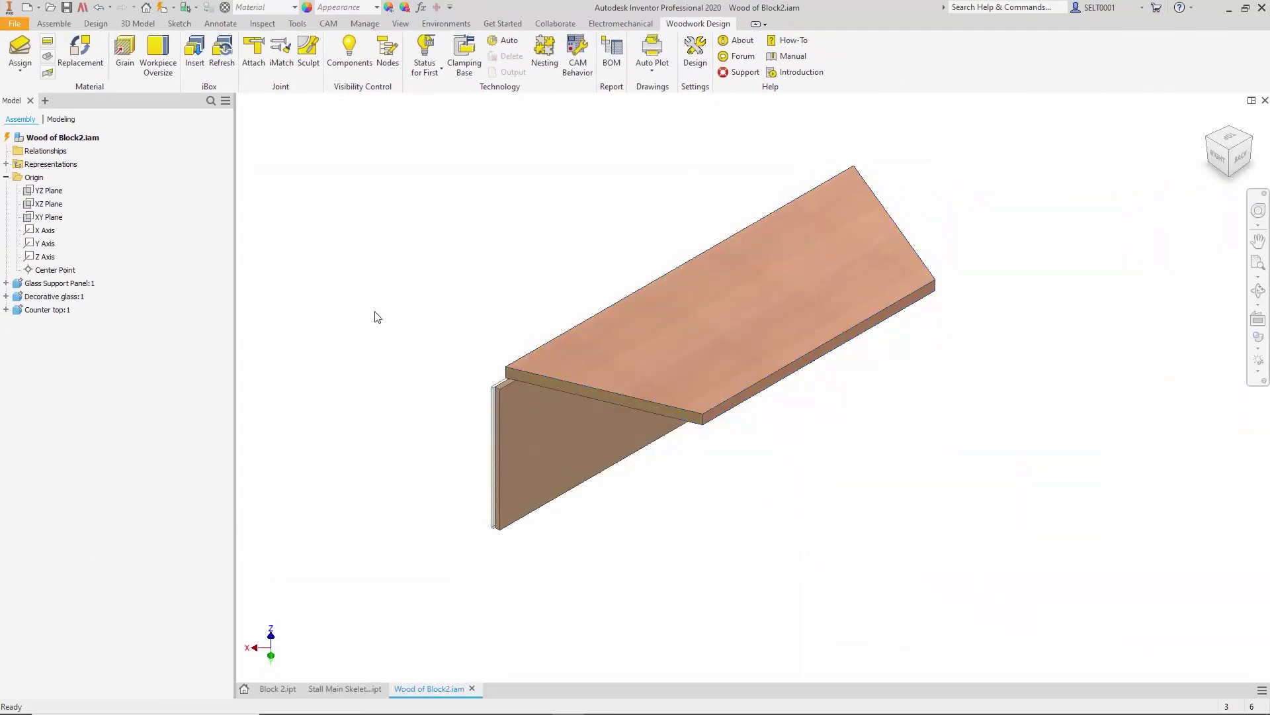
# Set a 10 mm workpiece oversize on the left side of the counter top and apply it symmetrically to the right side.
pyautogui.click(160, 59)
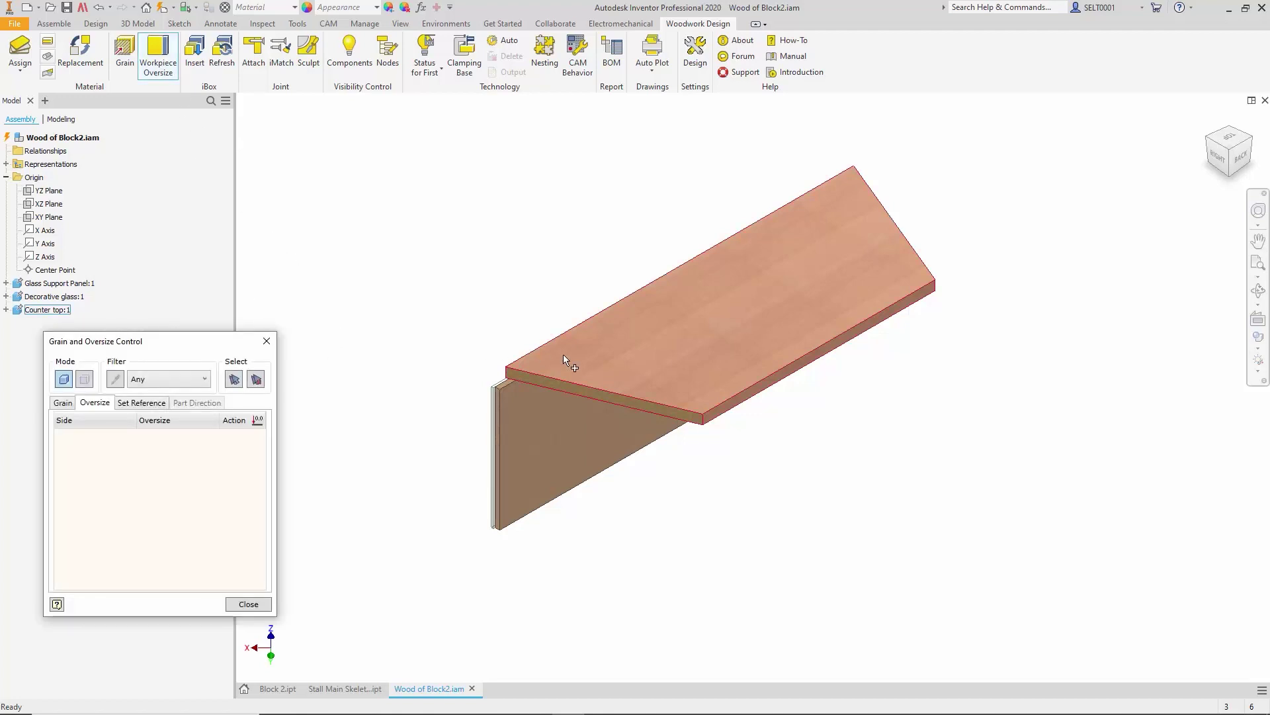
pyautogui.click(619, 363)
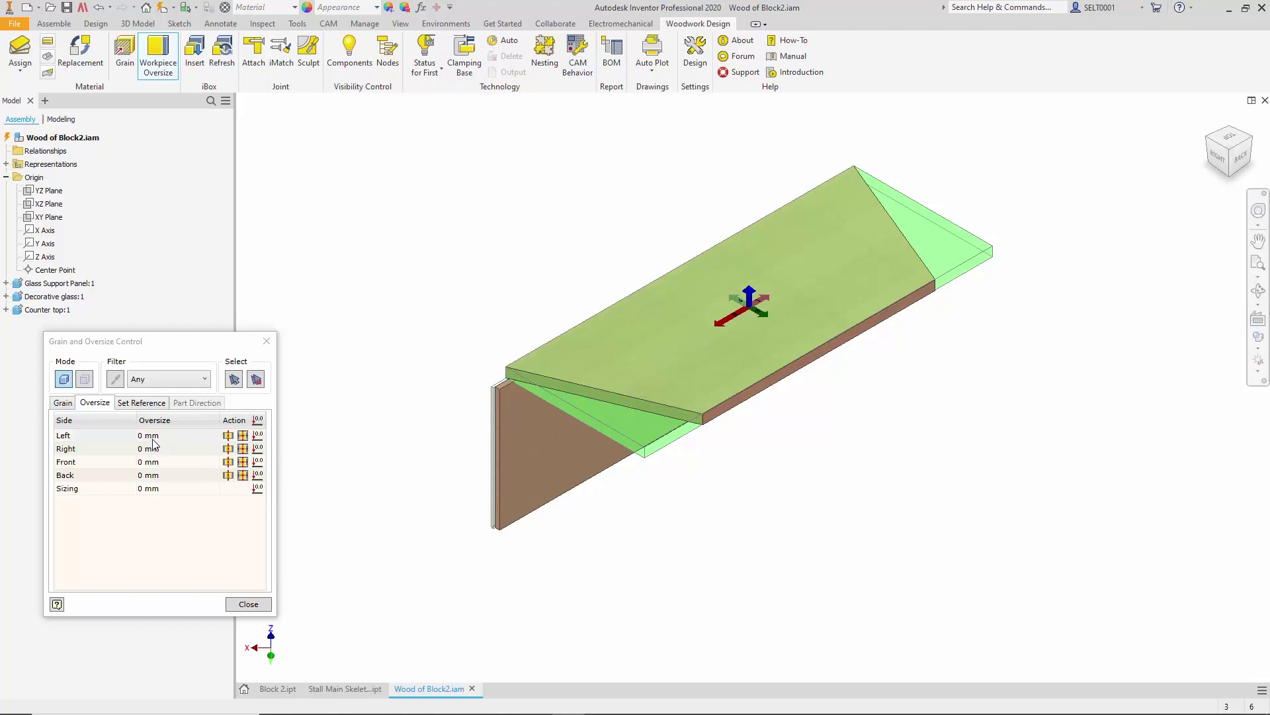
pyautogui.click(171, 433)
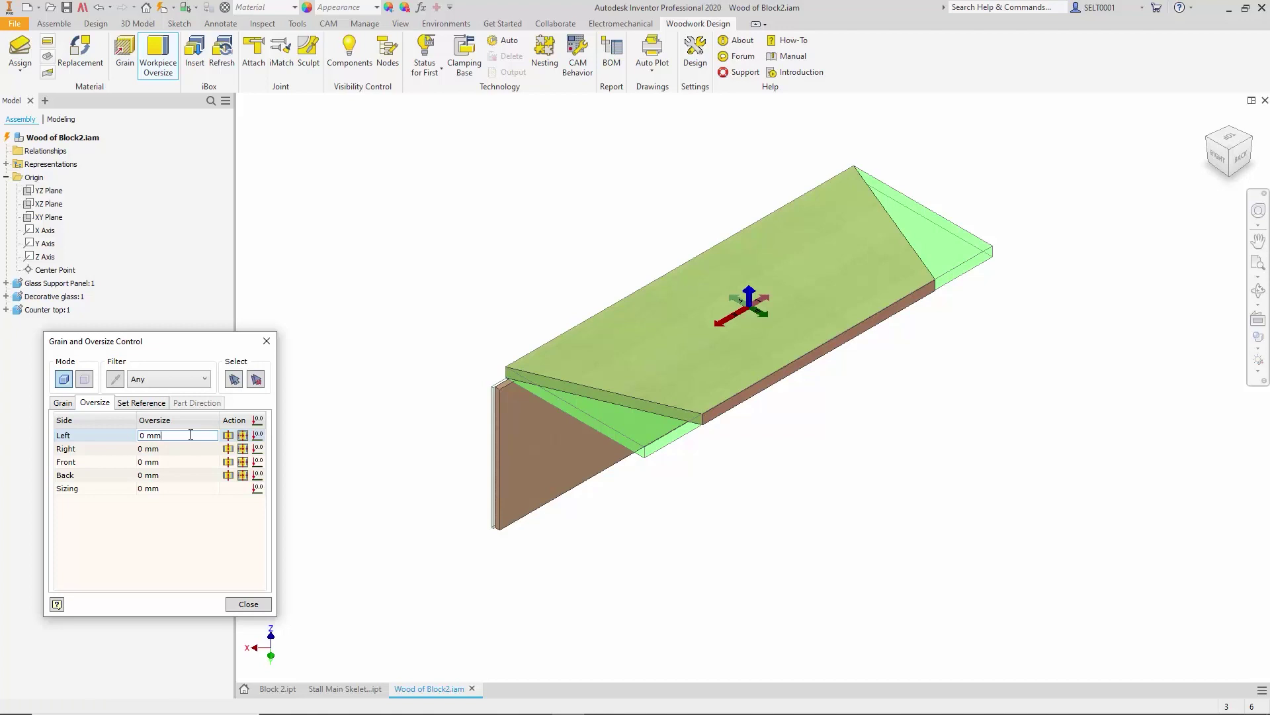
pyautogui.doubleClick(191, 434)
pyautogui.write('10')
pyautogui.click(228, 436)
pyautogui.click(228, 437)
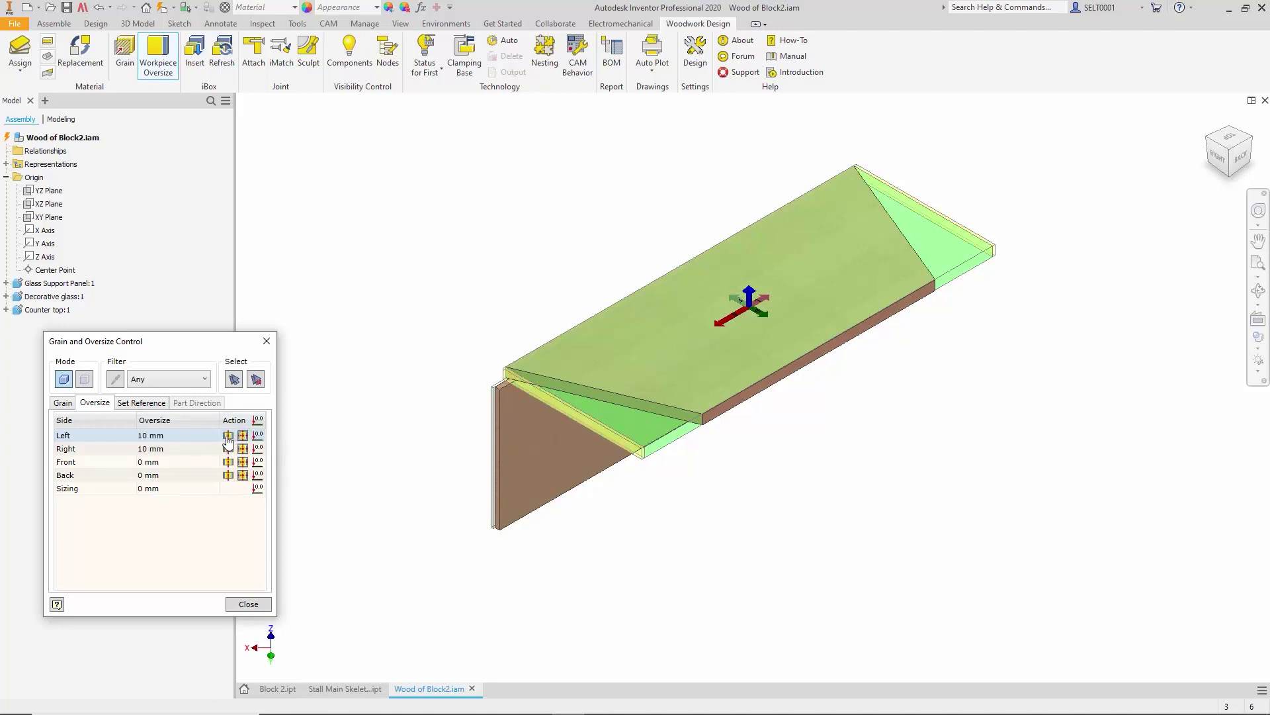
pyautogui.click(250, 605)
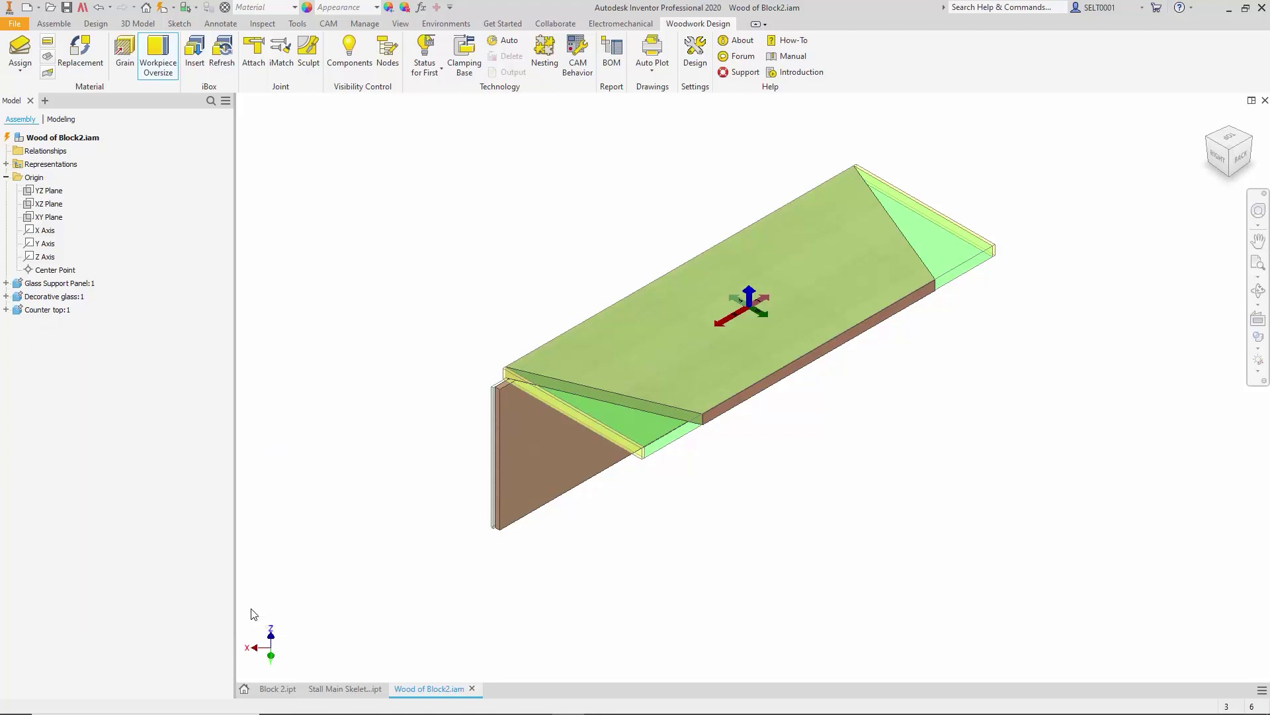
# Check the length of the Counter top1 workpiece against the finished counter top in the Woodwork BOM.
pyautogui.click(612, 53)
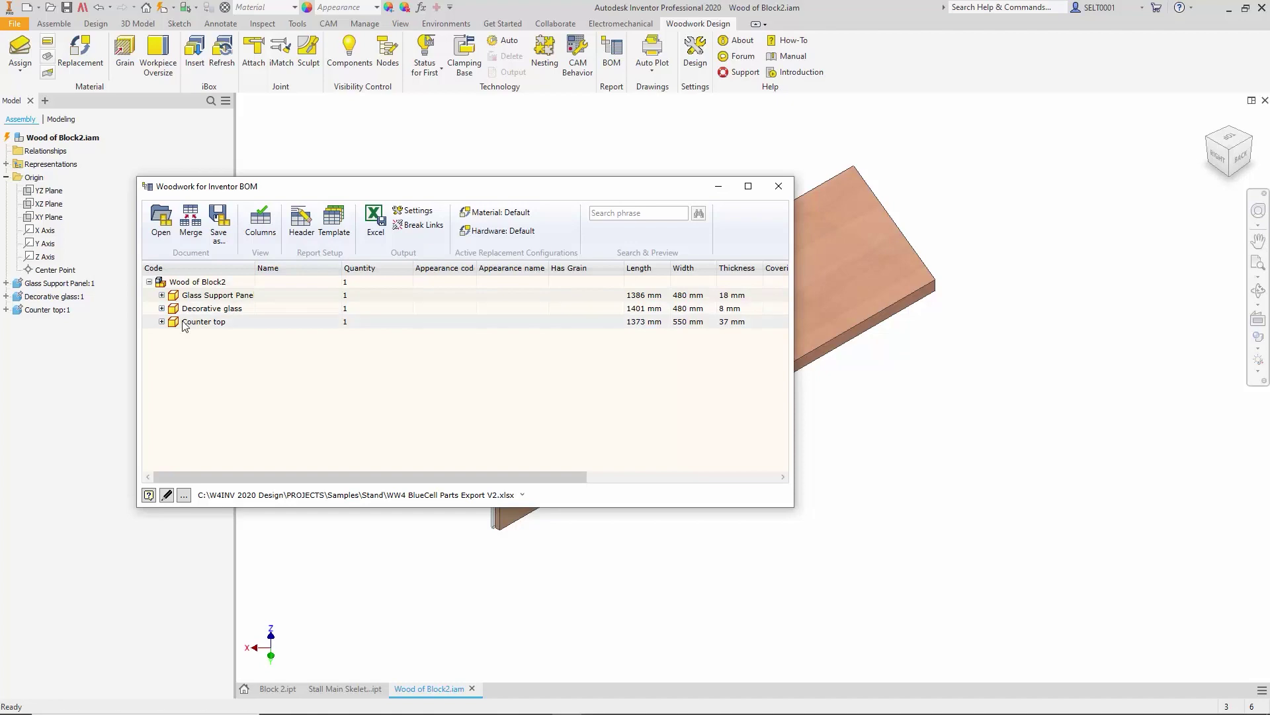
pyautogui.click(161, 322)
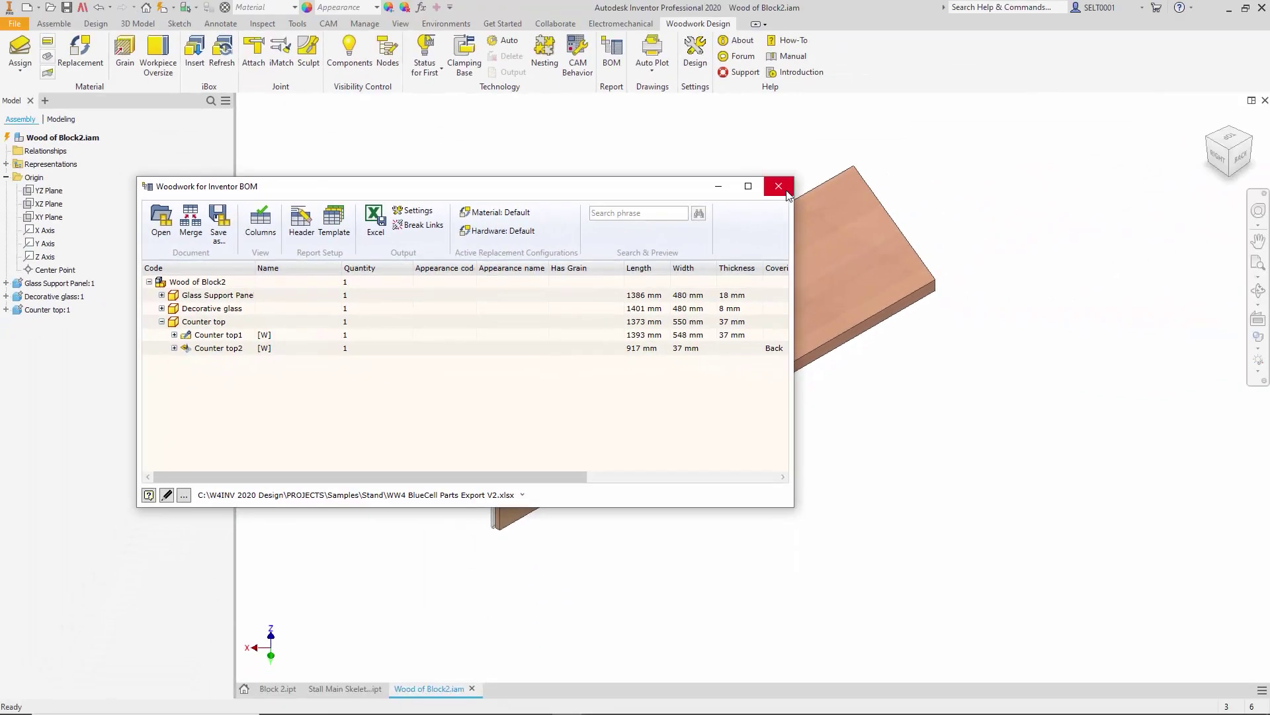
pyautogui.click(1235, 120)
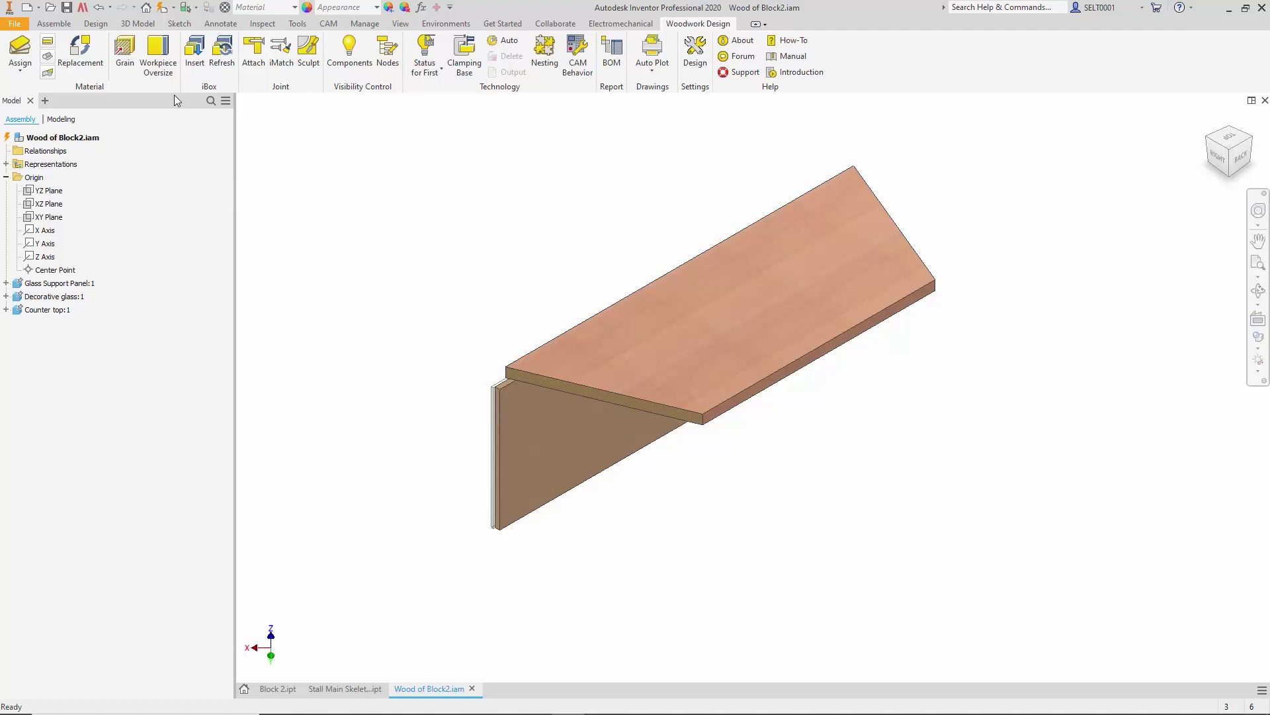
# Align the counter top's grain direction with its angled short edge and close the oversize preview.
pyautogui.click(124, 56)
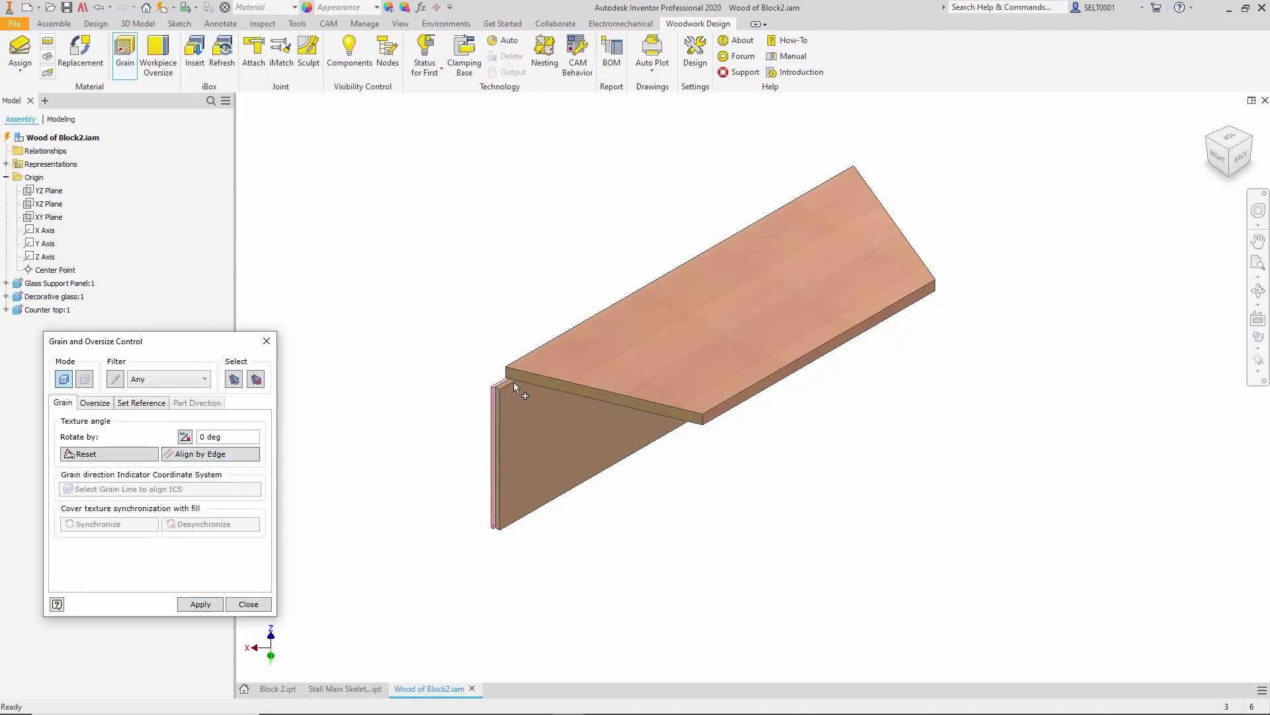
pyautogui.click(589, 385)
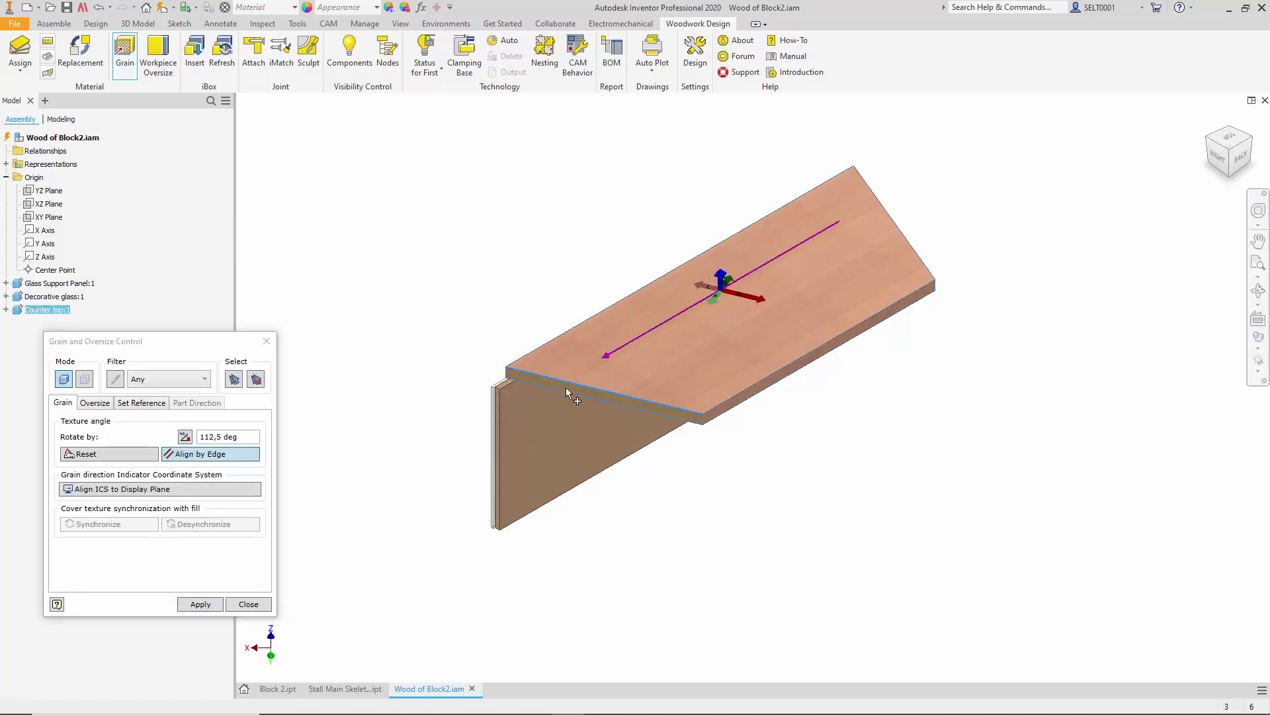
pyautogui.click(201, 603)
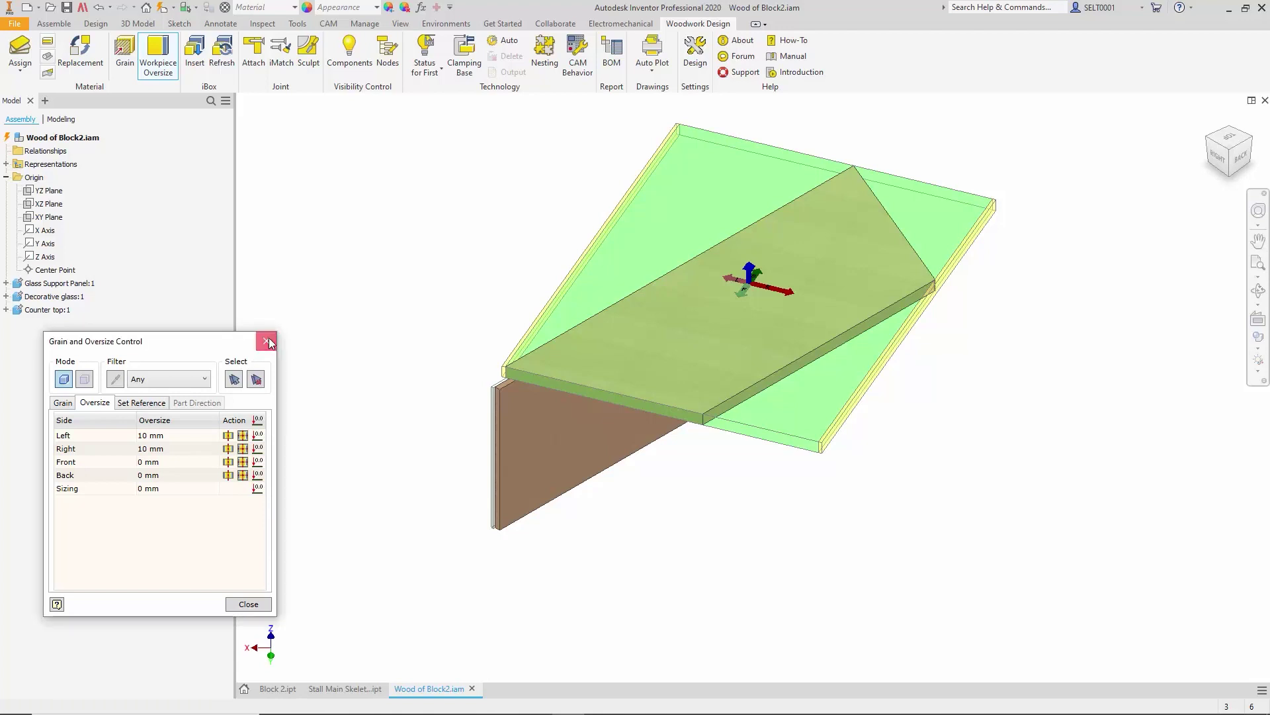
pyautogui.click(267, 341)
# Examine the Counter top1 workpiece dimensions, its LMDF material and the Counter top2 edge band in the Woodwork BOM.
pyautogui.click(603, 62)
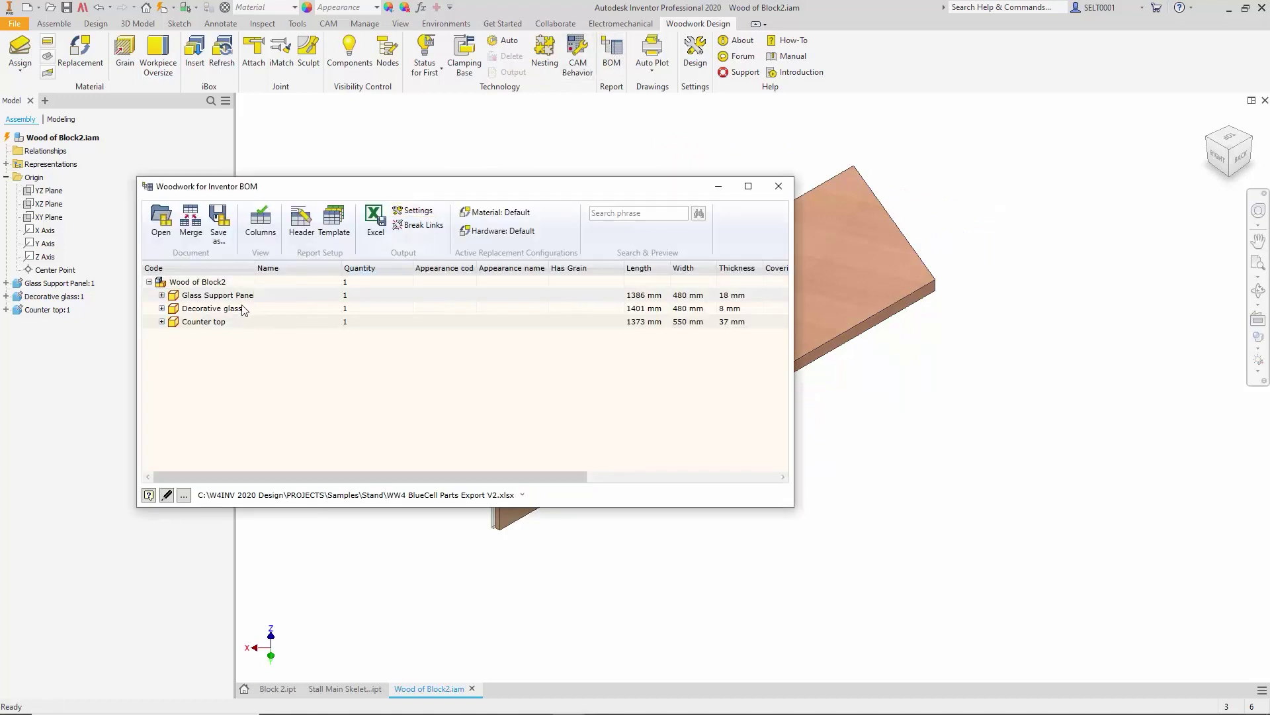
pyautogui.click(161, 321)
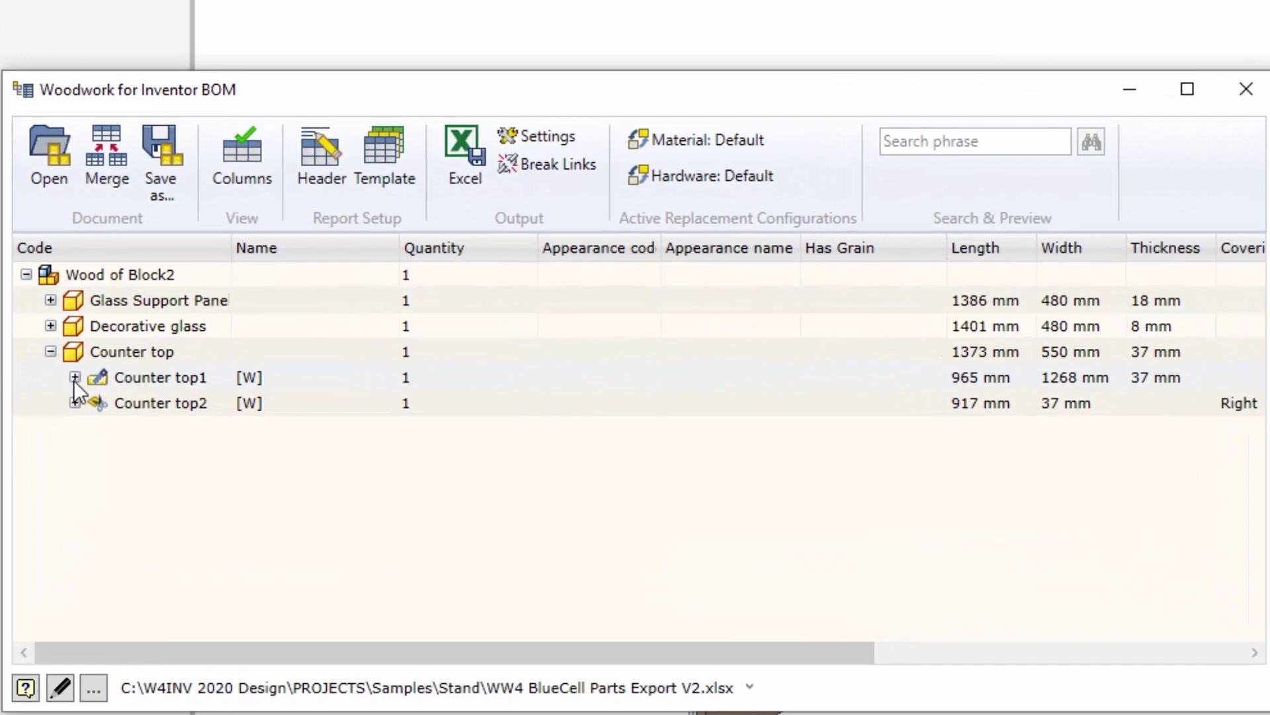
pyautogui.click(74, 378)
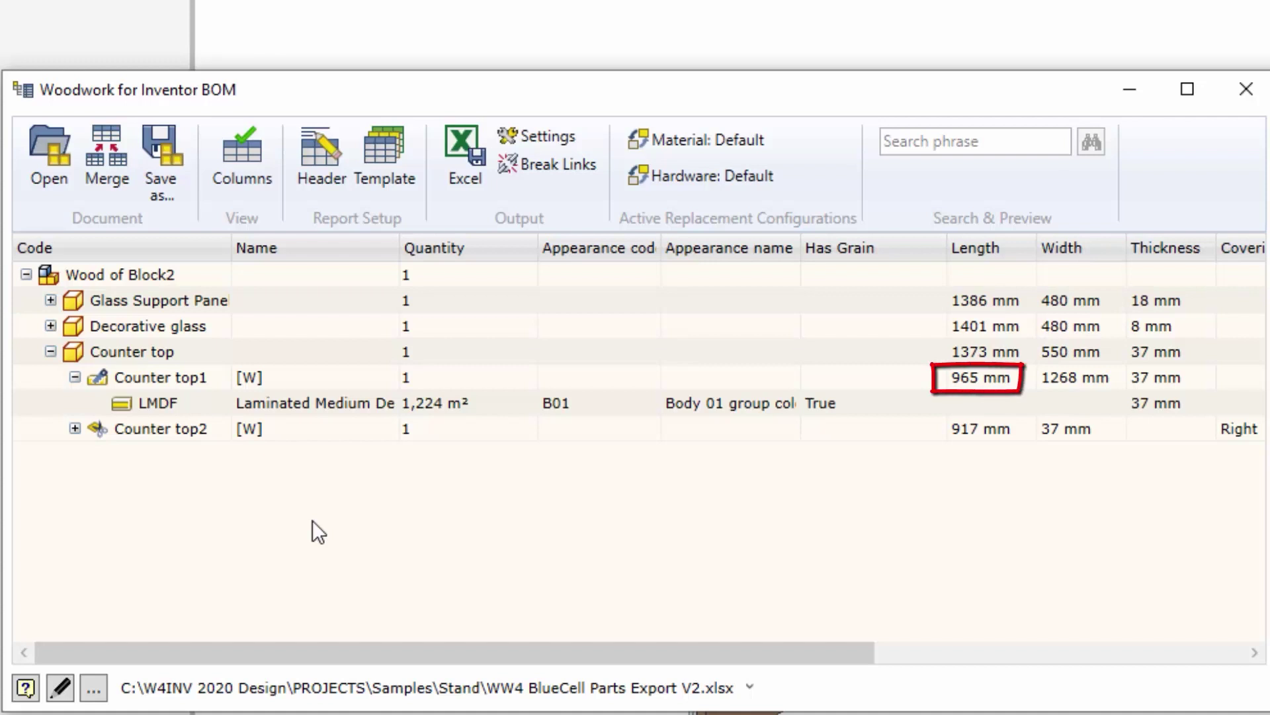
pyautogui.click(213, 427)
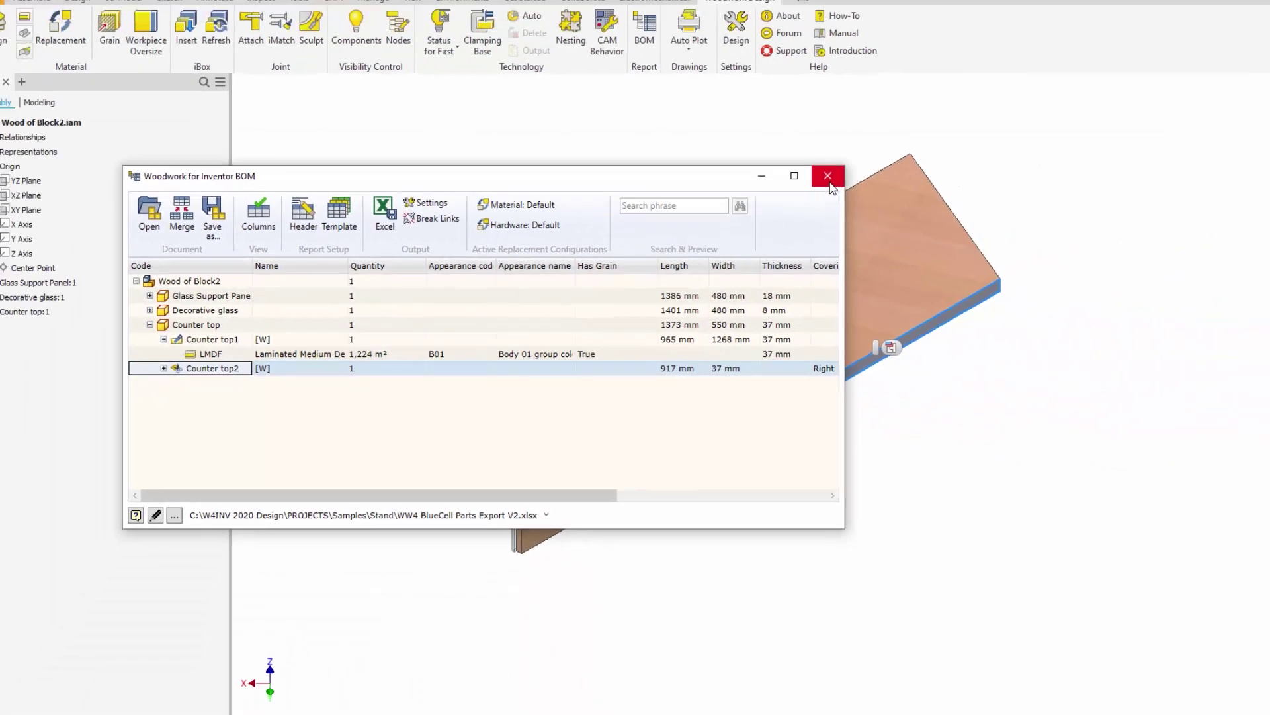
pyautogui.click(830, 180)
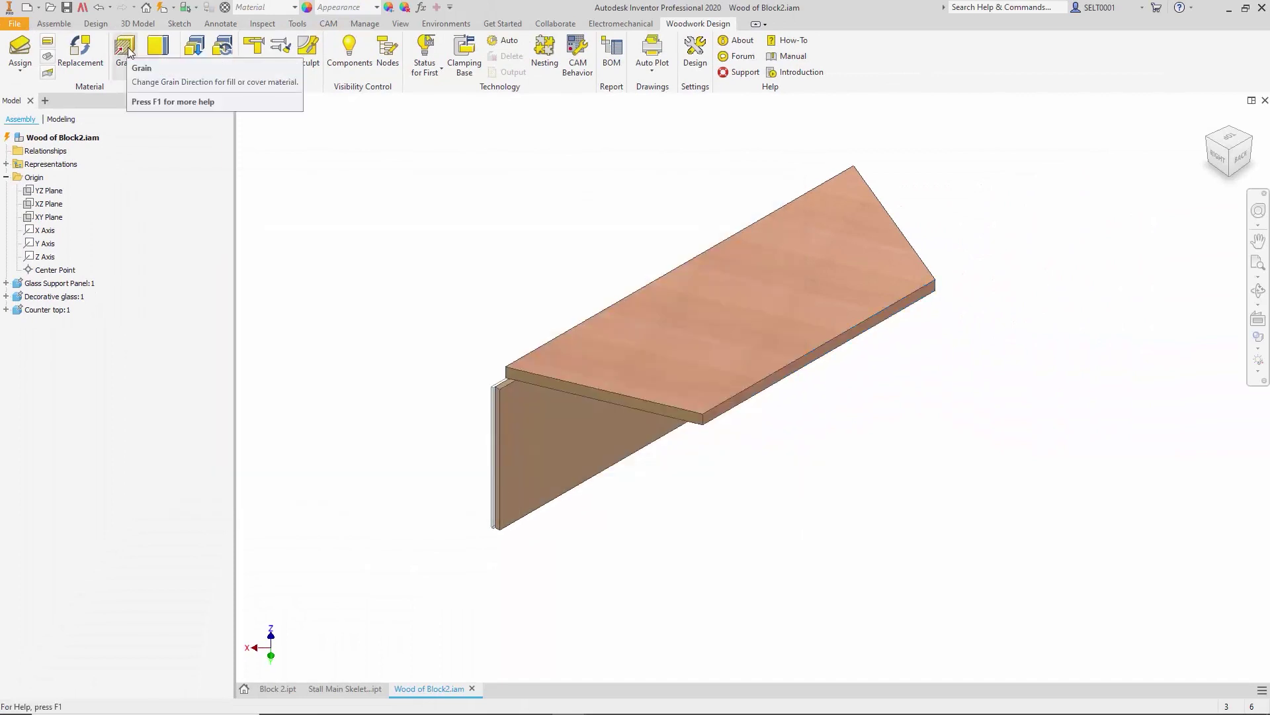
# Reset the counter top's grain direction and apply the change.
pyautogui.click(129, 46)
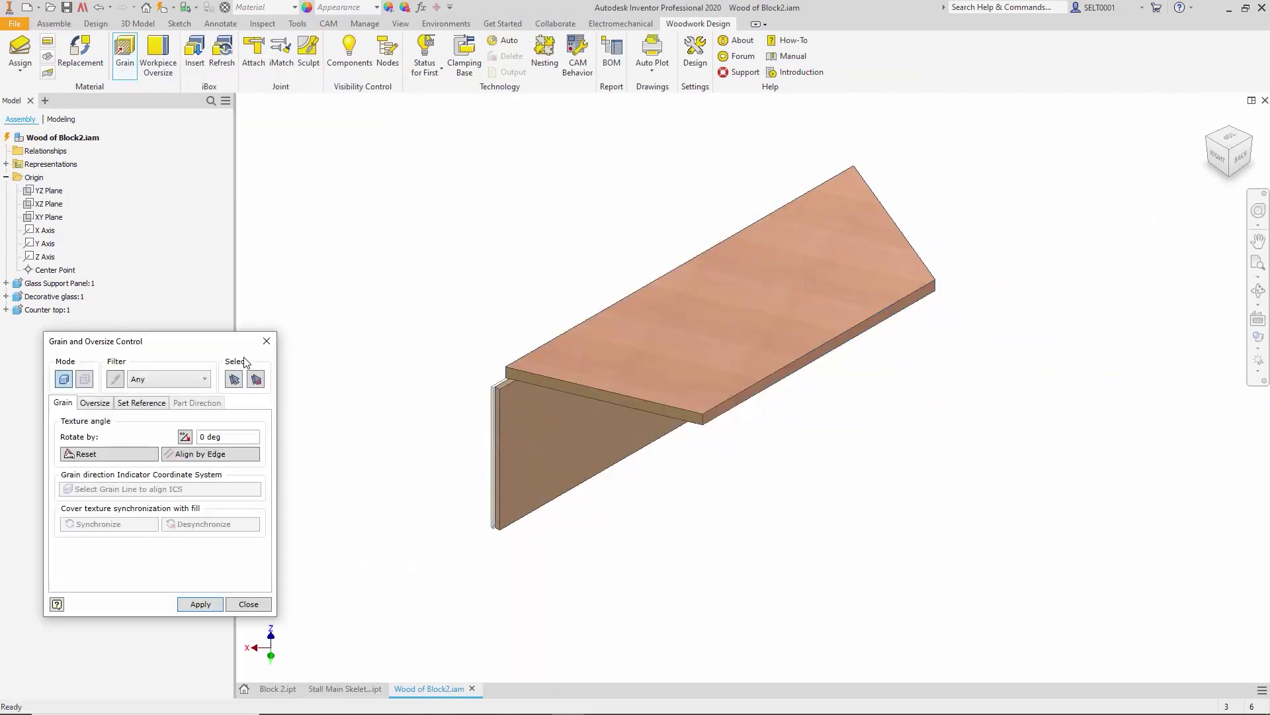
pyautogui.click(576, 377)
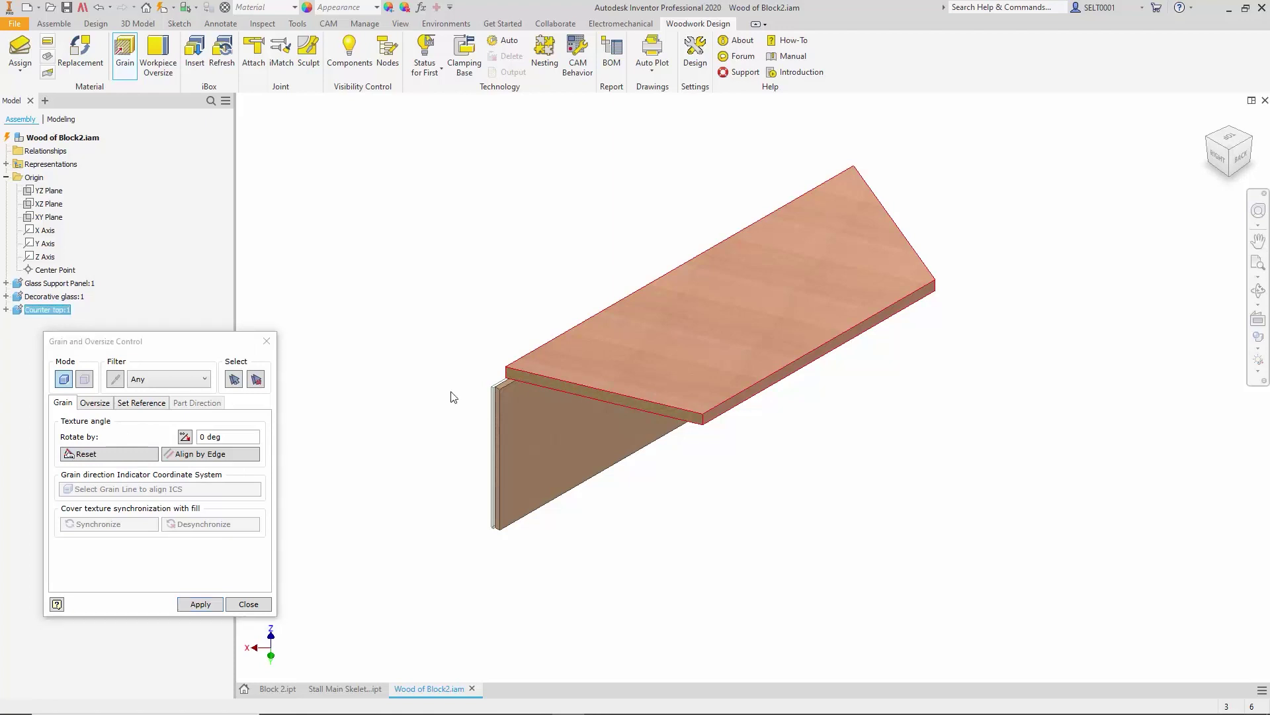
pyautogui.click(125, 454)
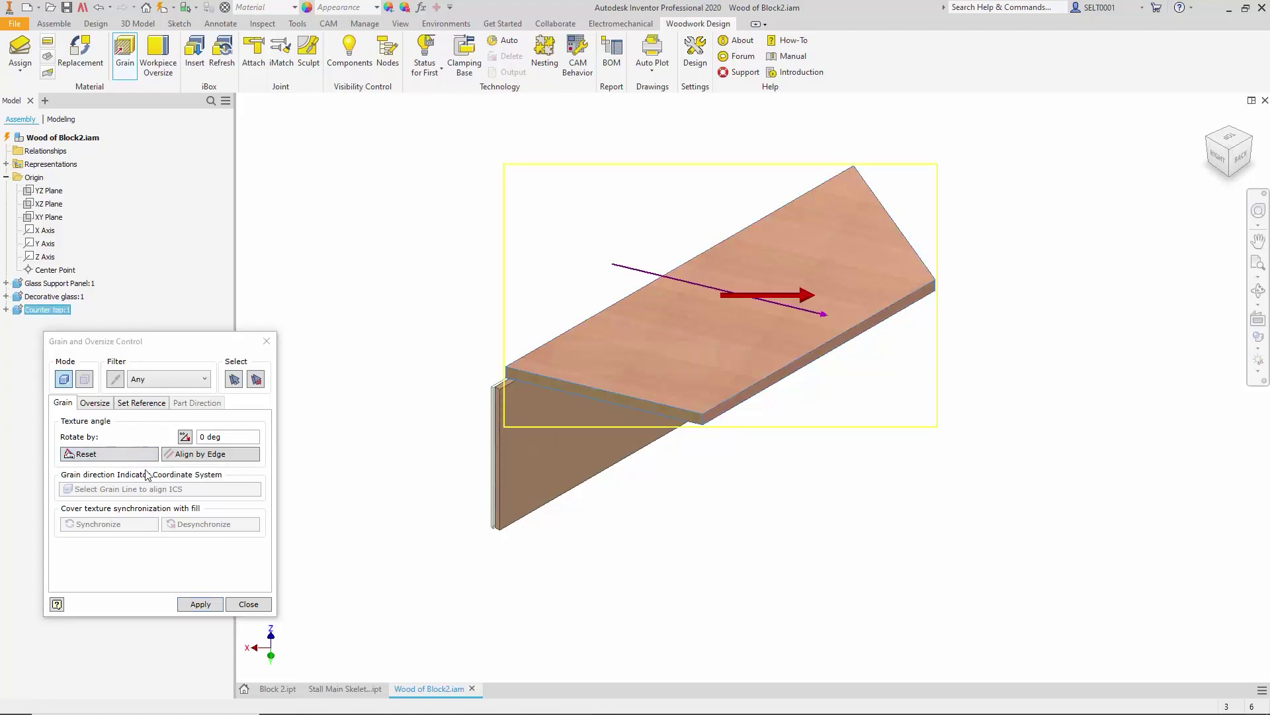
pyautogui.click(200, 604)
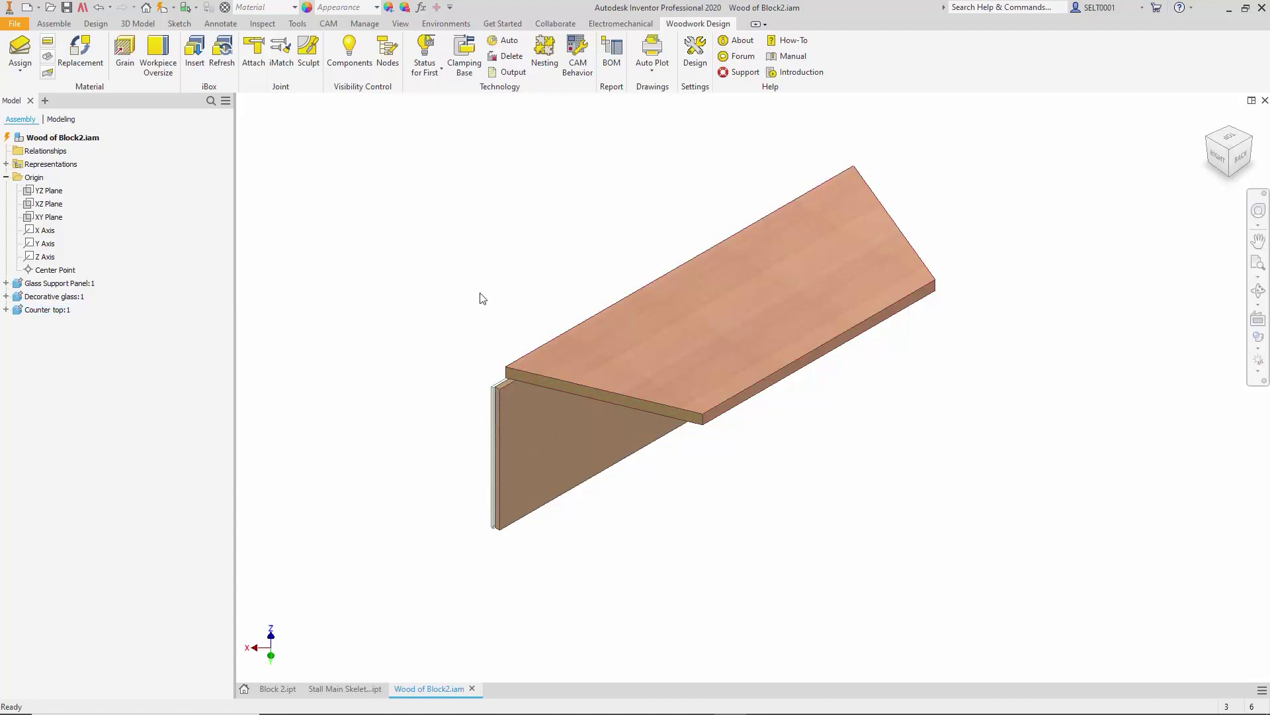
# Start a new multilayer board for the counter top in the Multilayer Board Constructor.
pyautogui.click(14, 52)
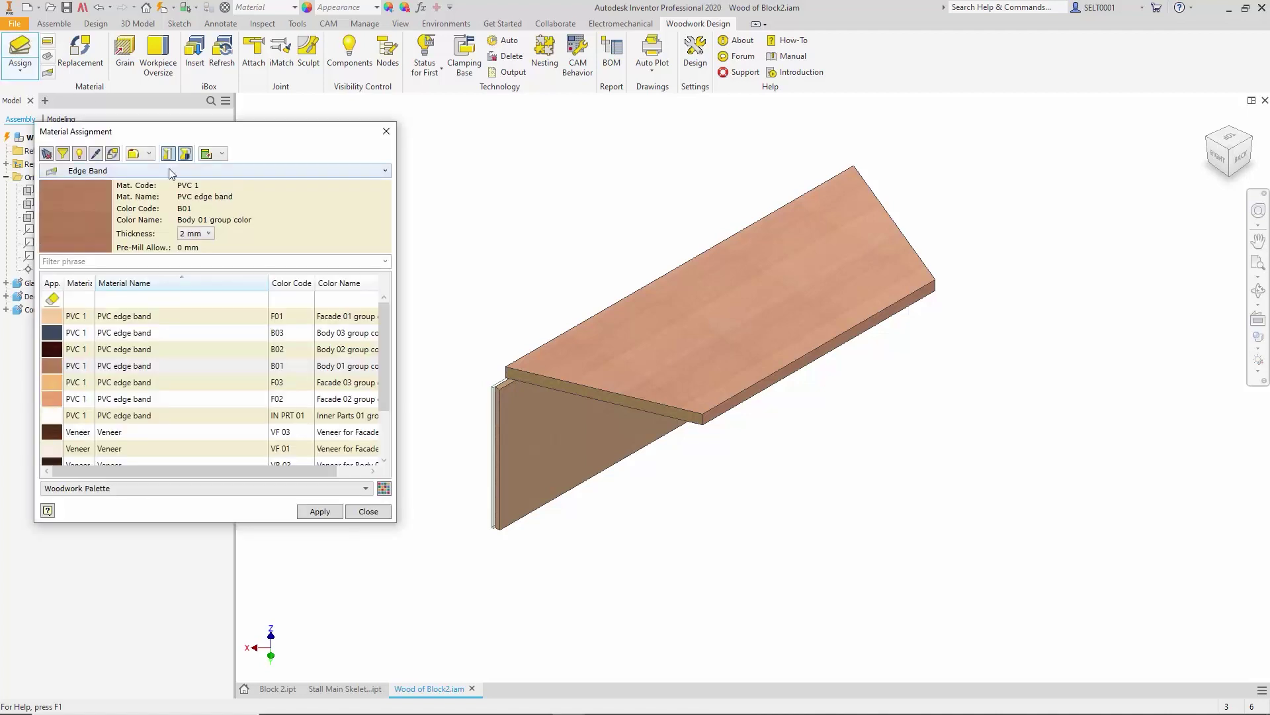
pyautogui.click(150, 172)
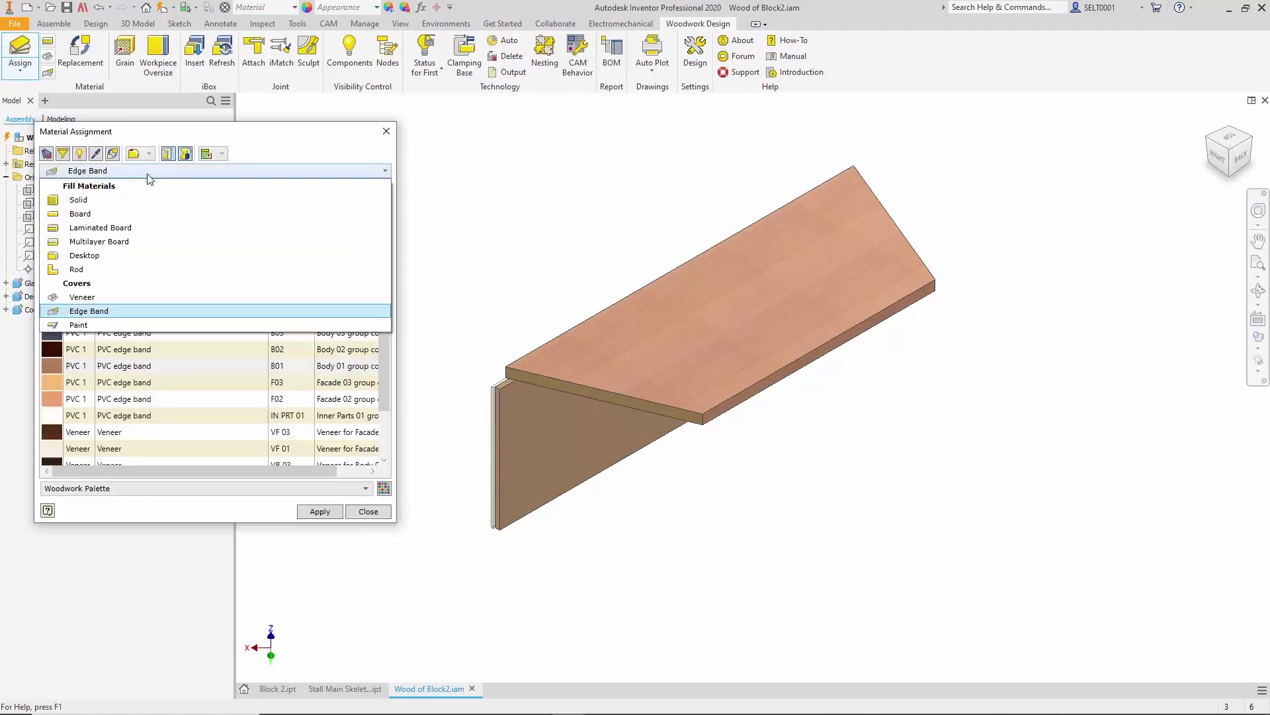
pyautogui.click(105, 241)
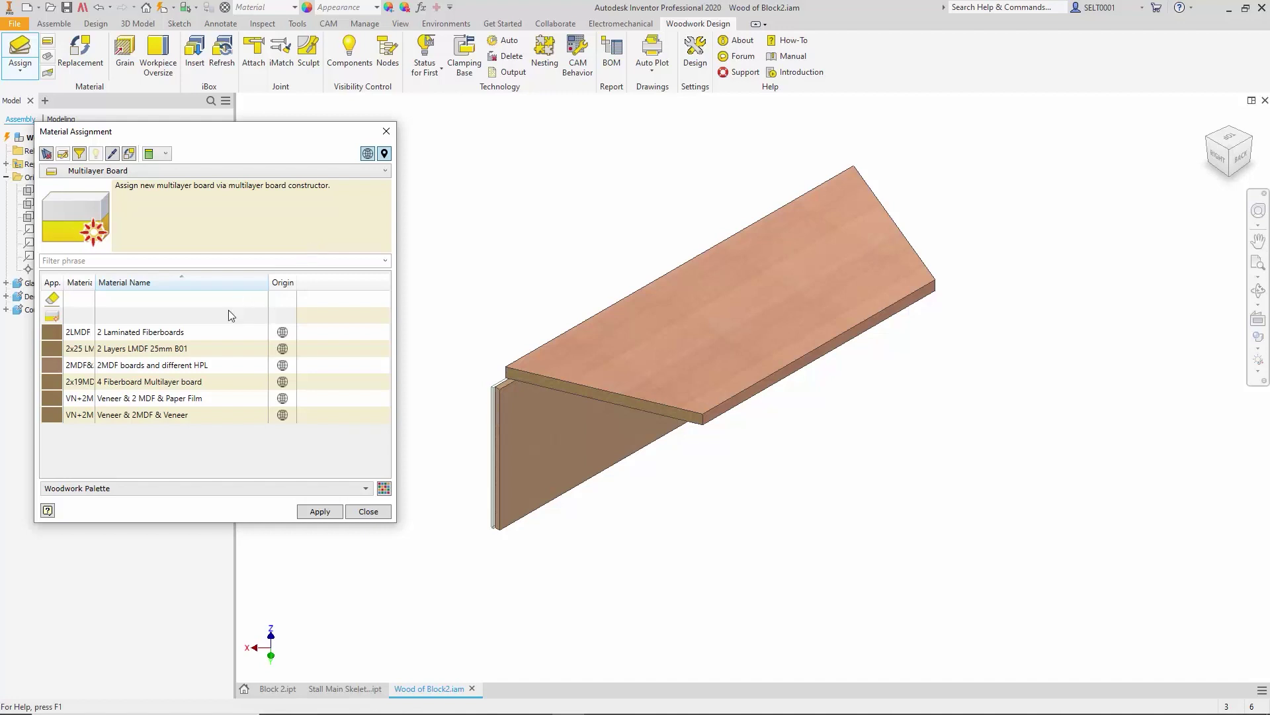
pyautogui.click(180, 320)
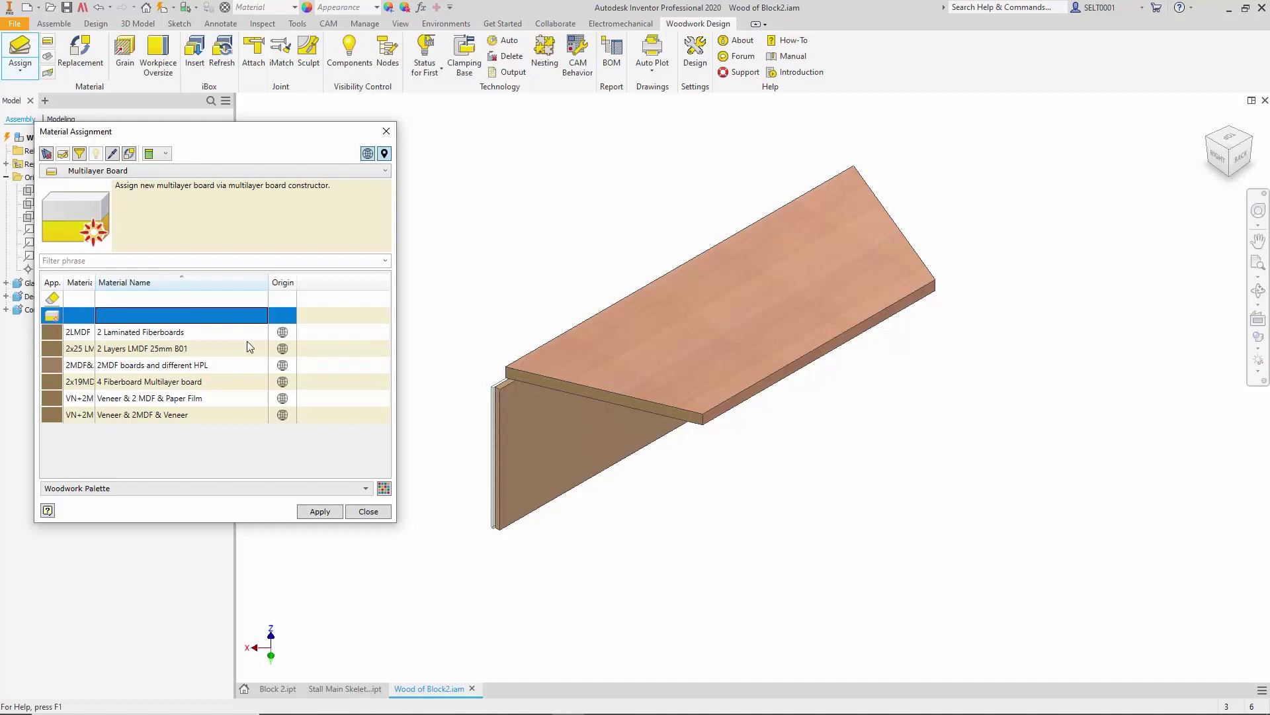
pyautogui.click(594, 369)
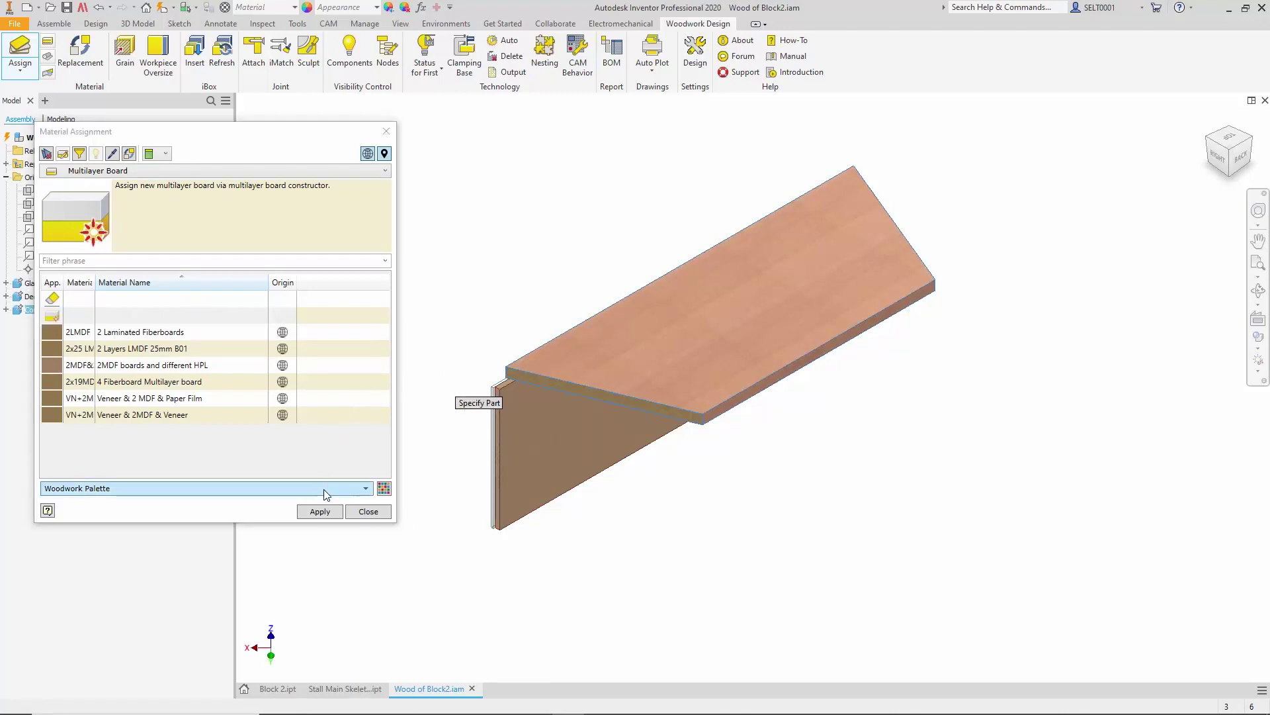
pyautogui.click(323, 511)
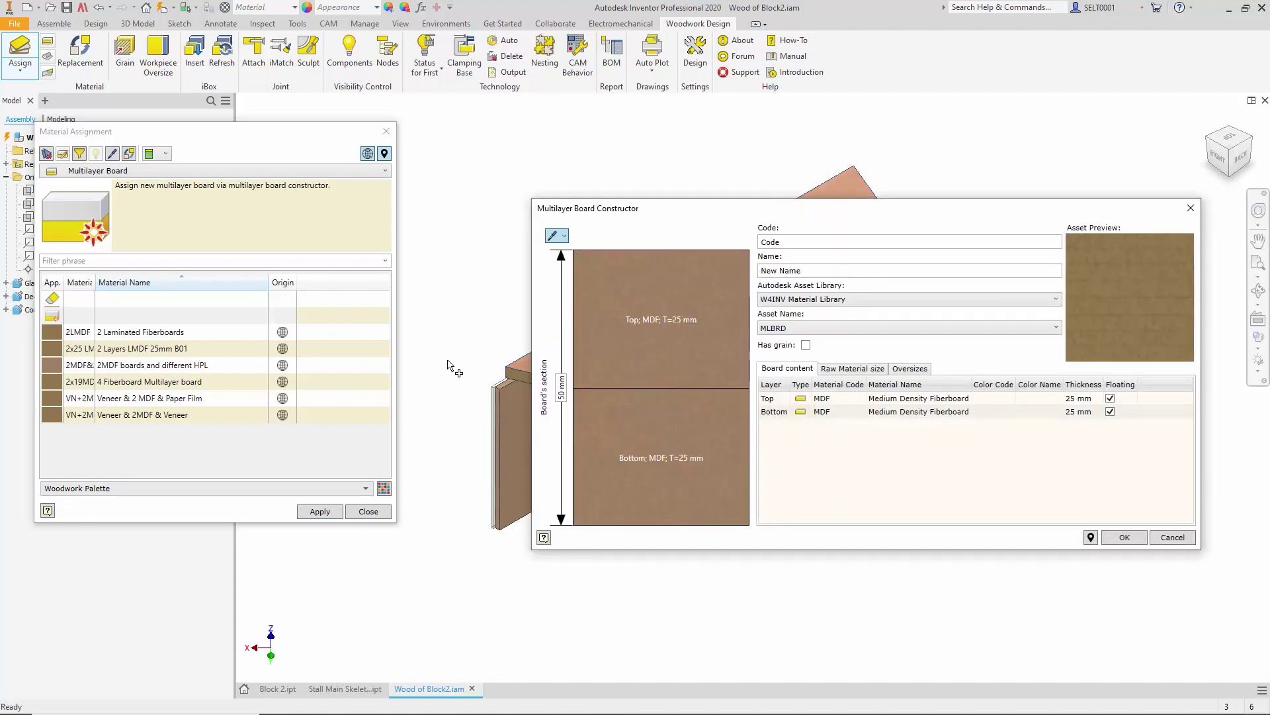
# Match the multilayer board's total thickness to the counter top by measuring it from the model.
pyautogui.moveTo(690, 217); pyautogui.dragTo(758, 224)
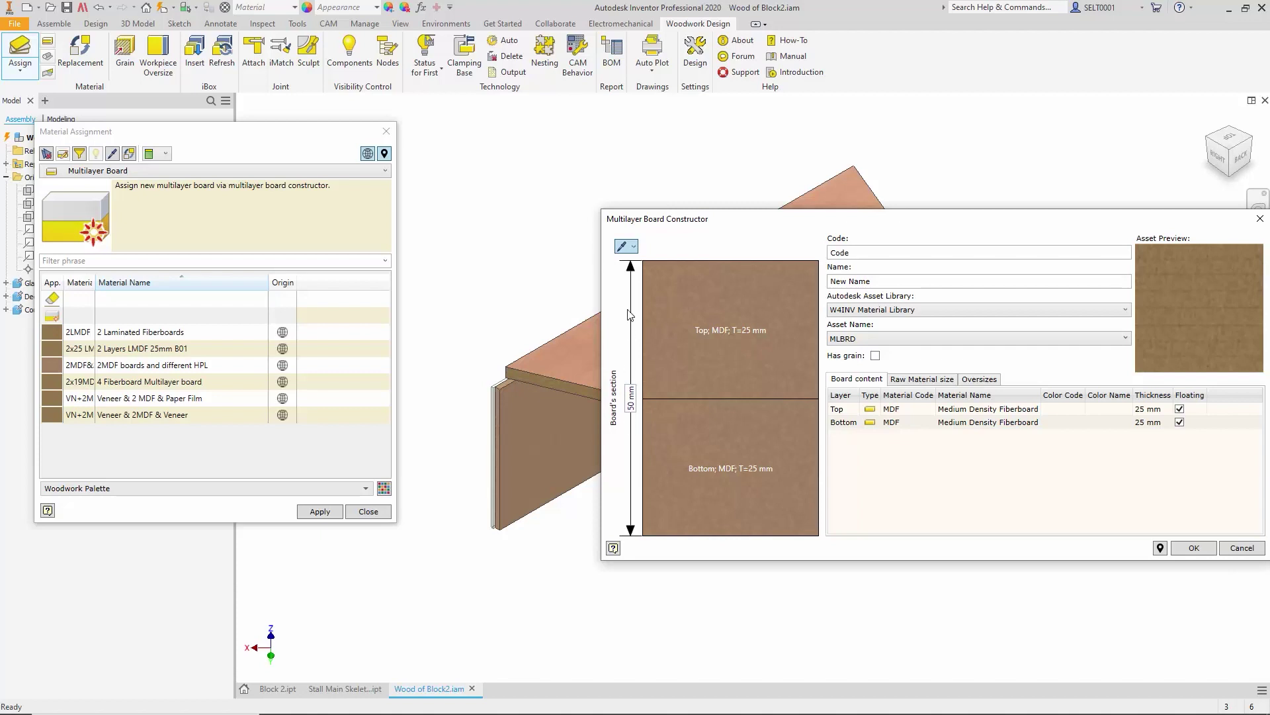
pyautogui.click(622, 248)
pyautogui.click(552, 366)
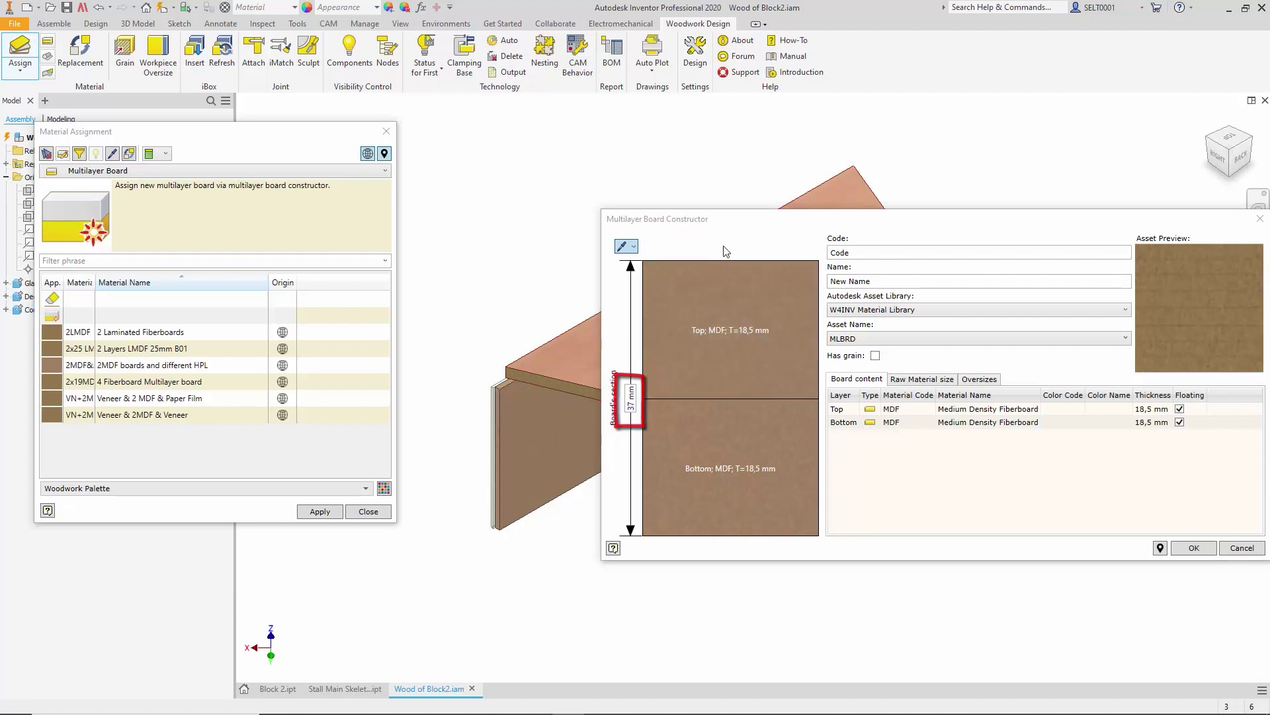
pyautogui.moveTo(786, 224); pyautogui.dragTo(662, 199)
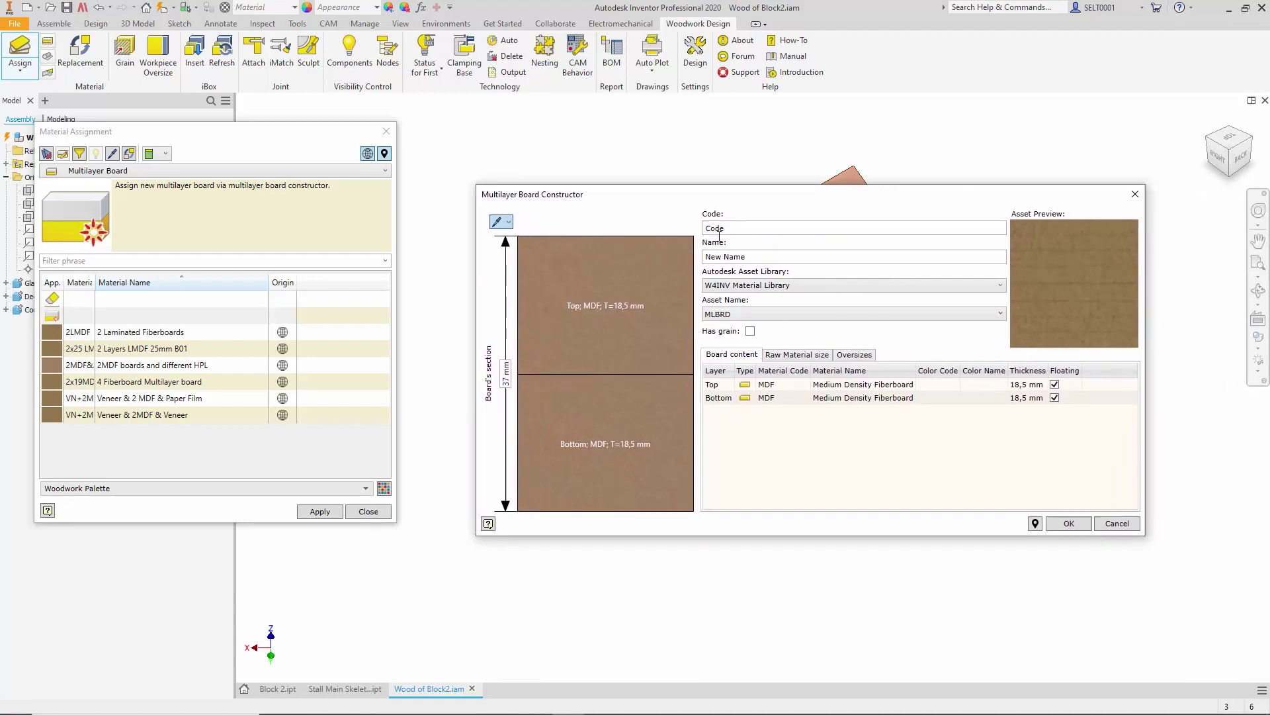
# Give the multilayer board the code CT and the name Counter Top Material.
pyautogui.moveTo(649, 347)
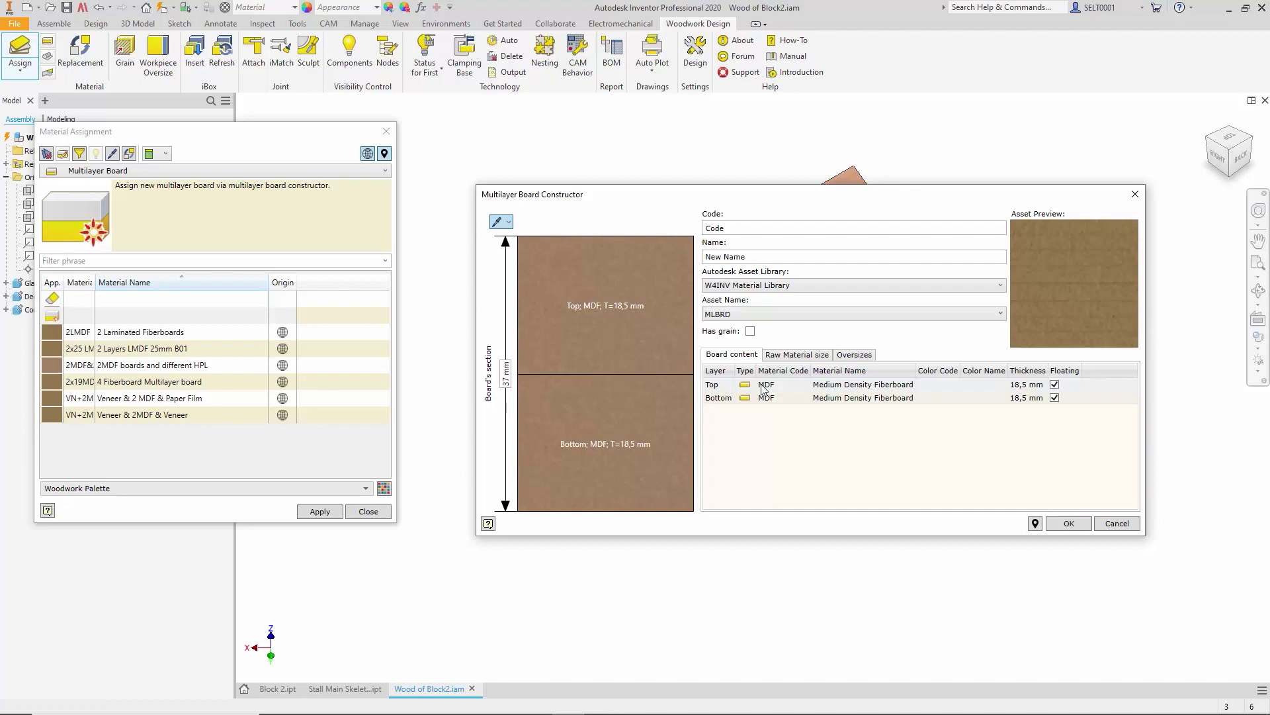
pyautogui.doubleClick(740, 229)
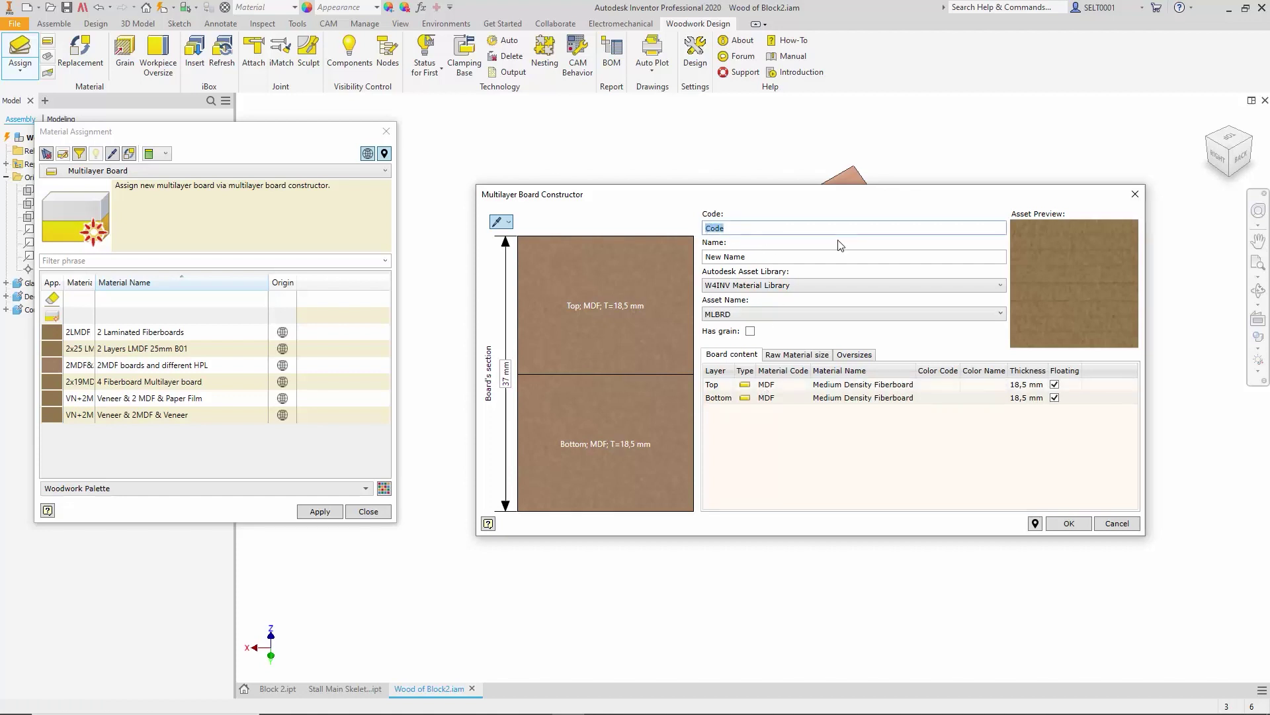
pyautogui.write('CT')
pyautogui.moveTo(747, 257); pyautogui.dragTo(704, 256)
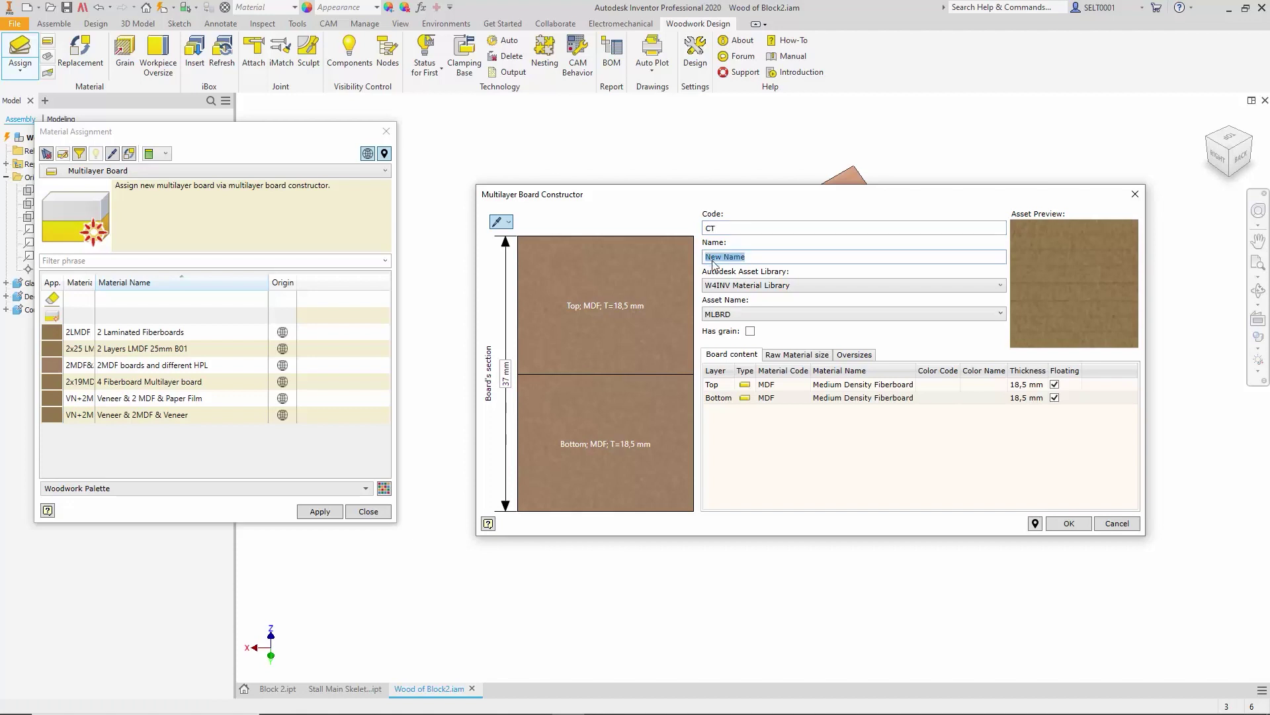
pyautogui.write('Counter ')
pyautogui.write('Top M<')
pyautogui.write('terial')
# Insert a new layer above the top MDF layer of the multilayer board.
pyautogui.doubleClick(768, 385)
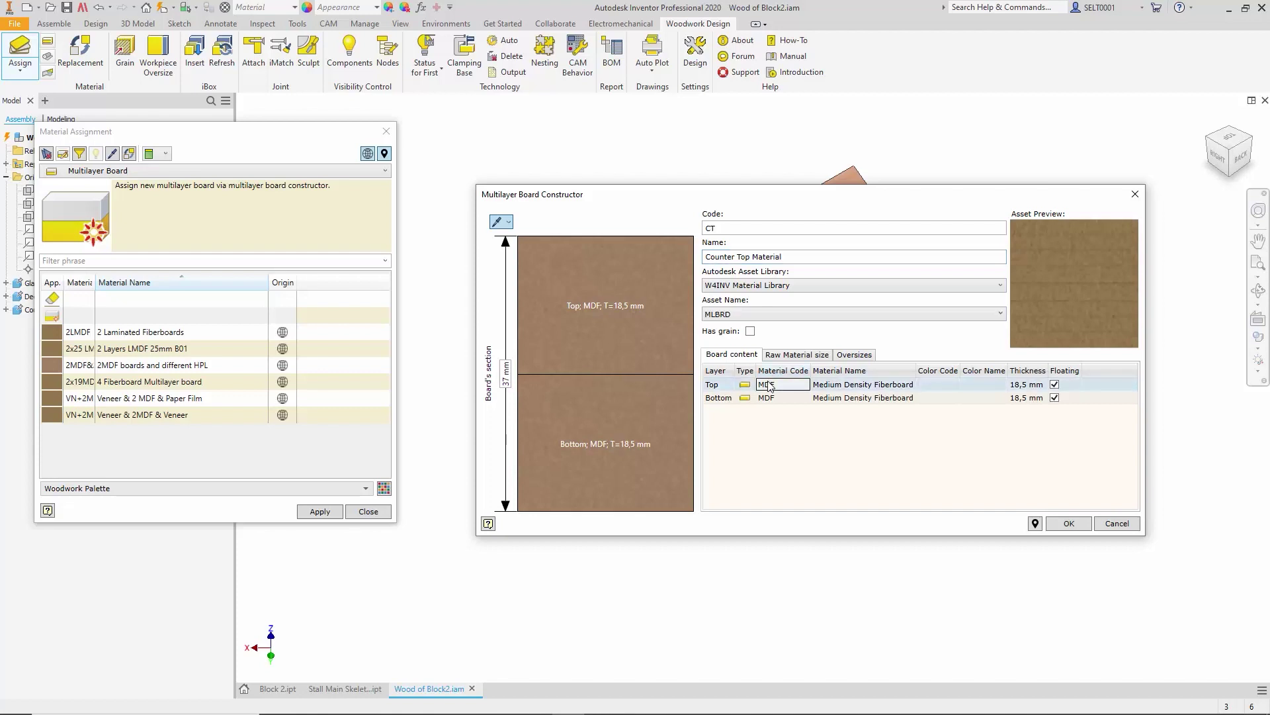
pyautogui.rightClick(769, 385)
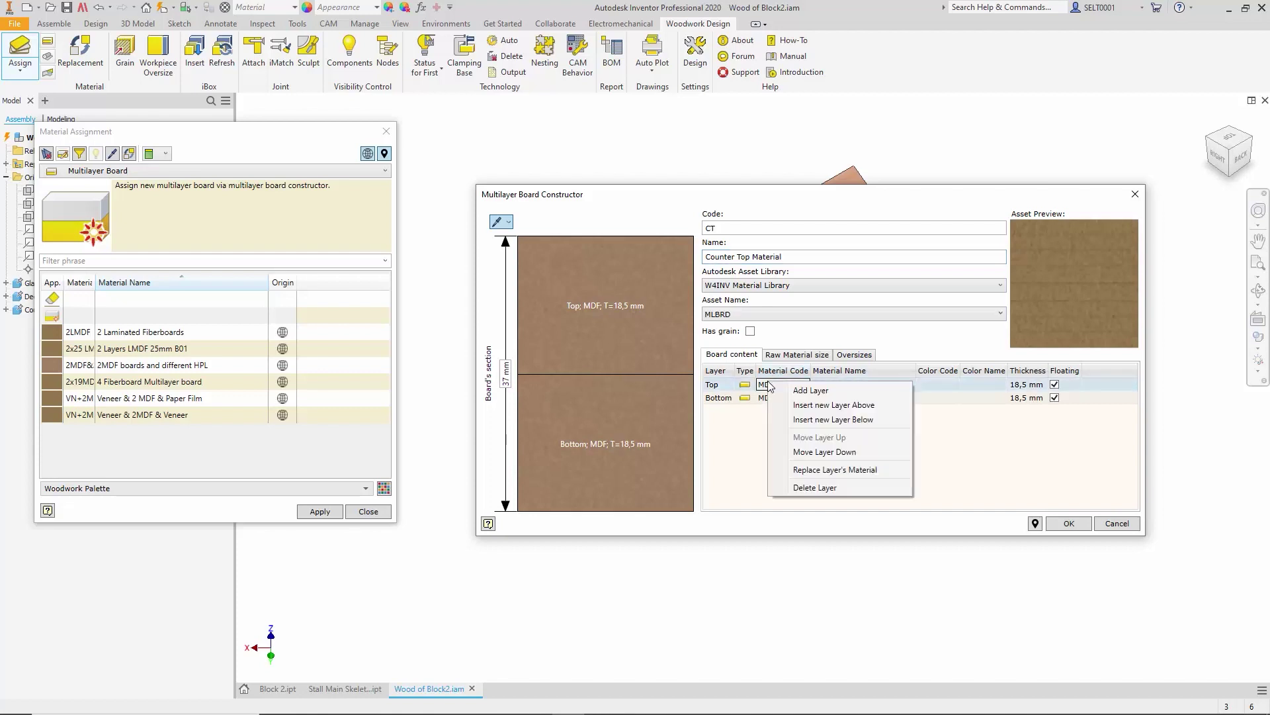
pyautogui.click(824, 405)
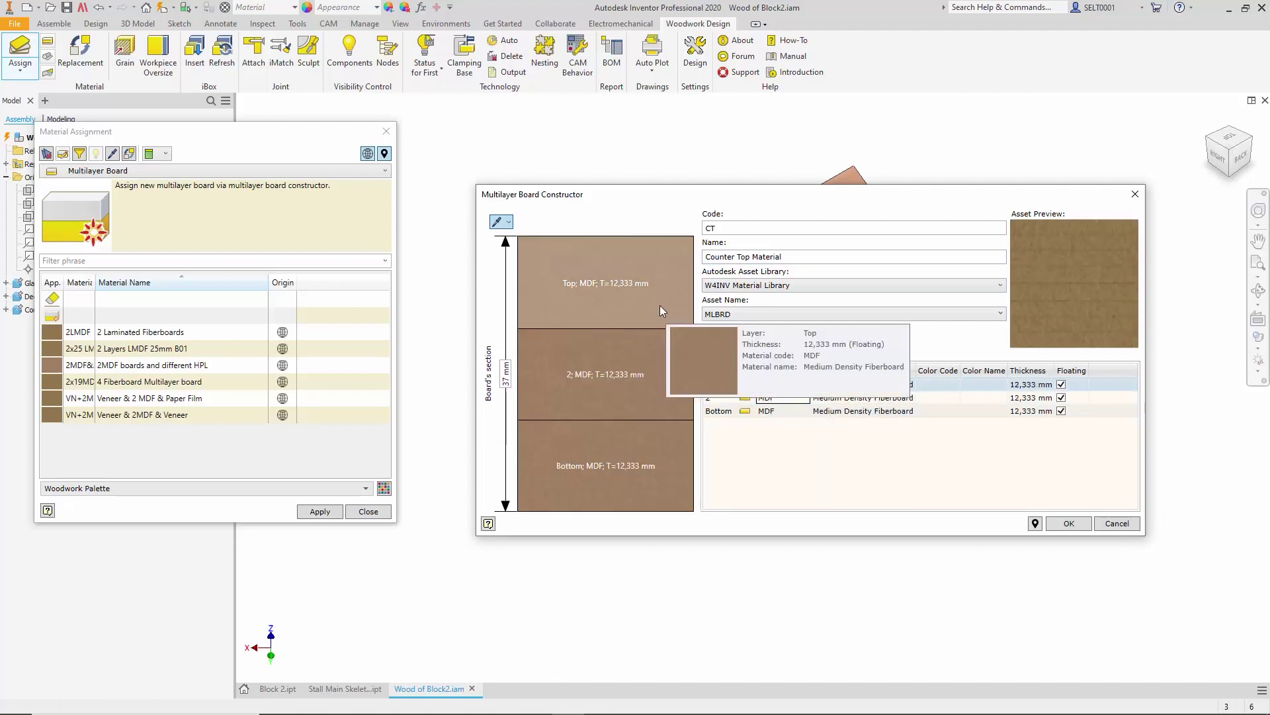
# Replace the top layer's material in the multilayer board with the veneer of color code VB 01.
pyautogui.click(808, 387)
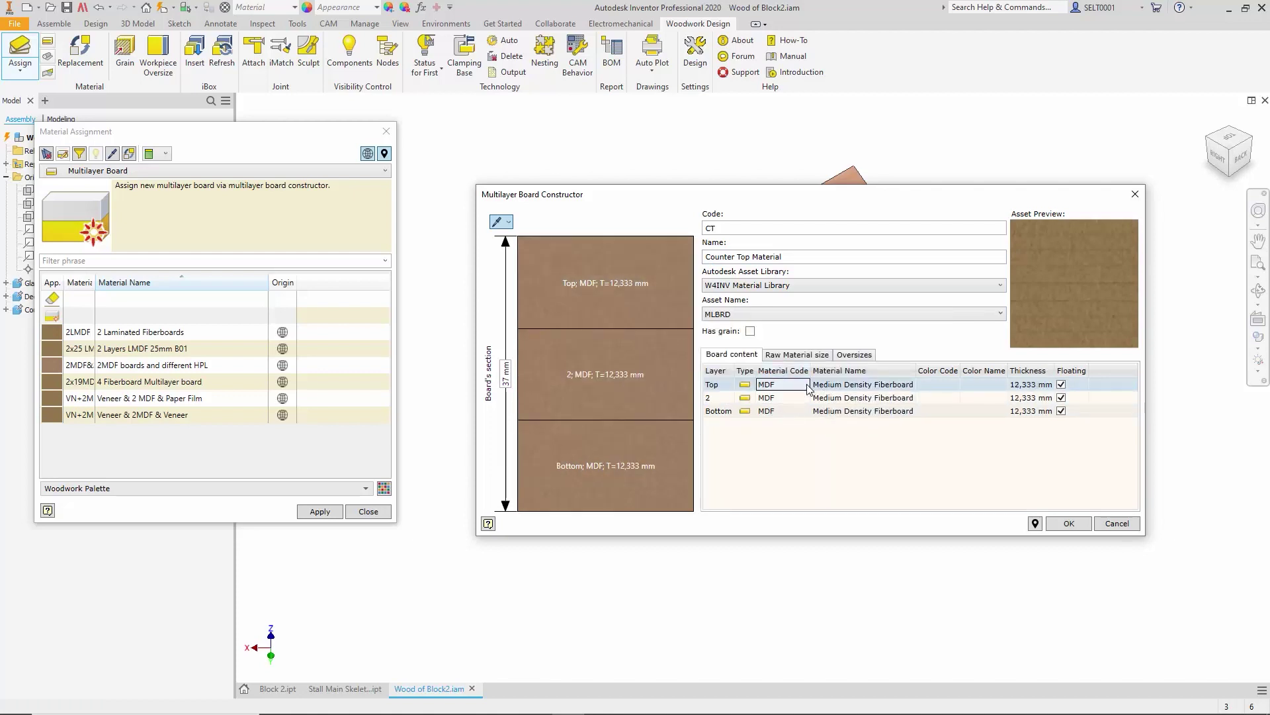
pyautogui.click(807, 386)
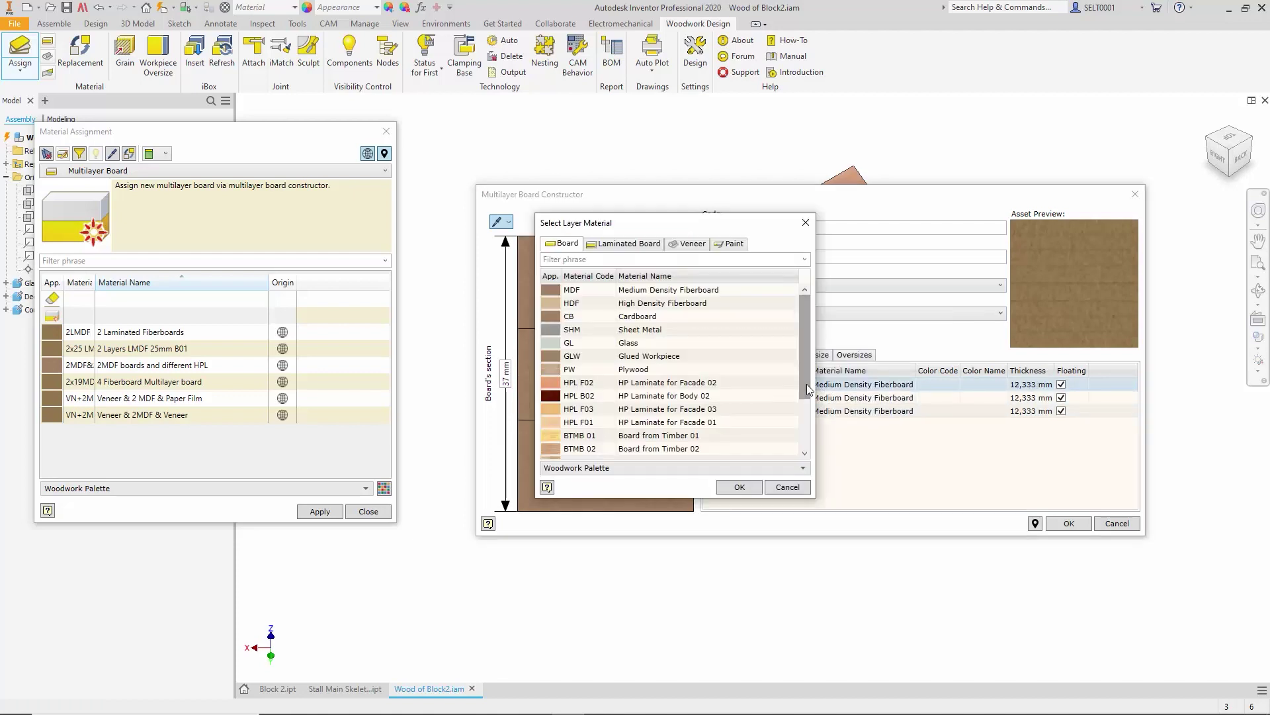
pyautogui.click(689, 244)
pyautogui.click(589, 316)
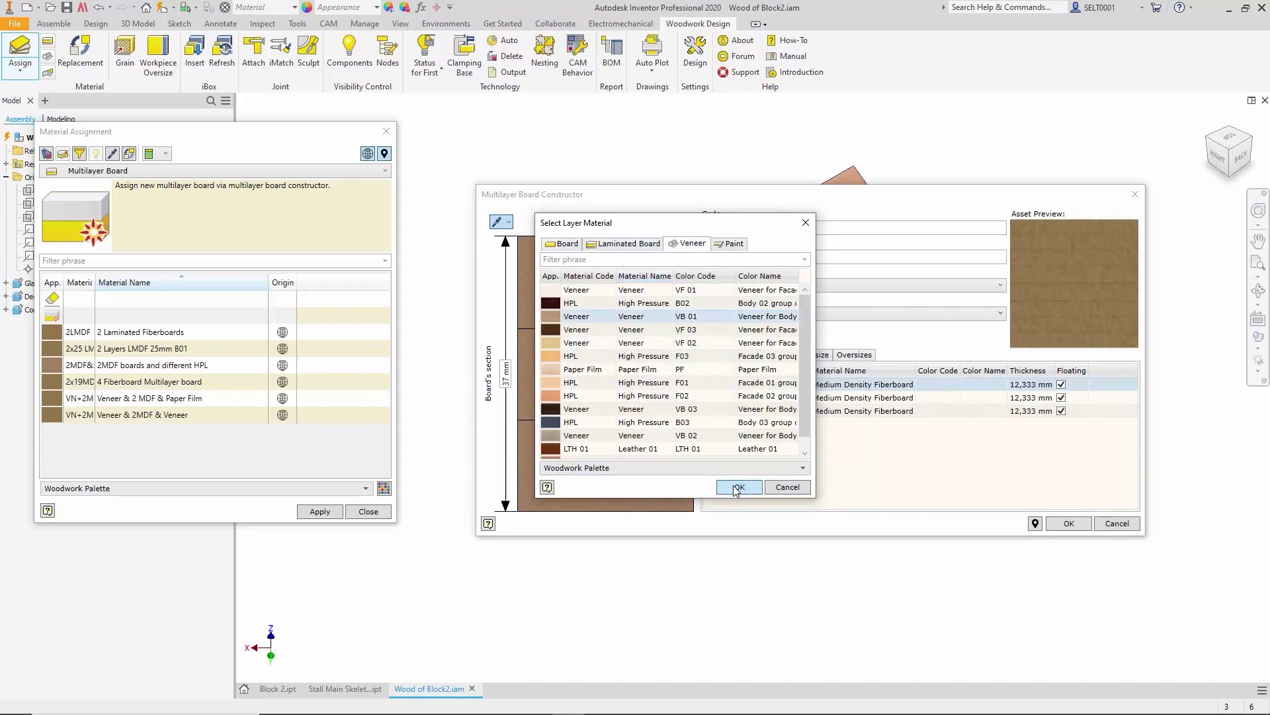
pyautogui.click(737, 488)
# Insert a new layer below the bottom MDF layer and assign it the Paper Film material with color code PF.
pyautogui.click(784, 416)
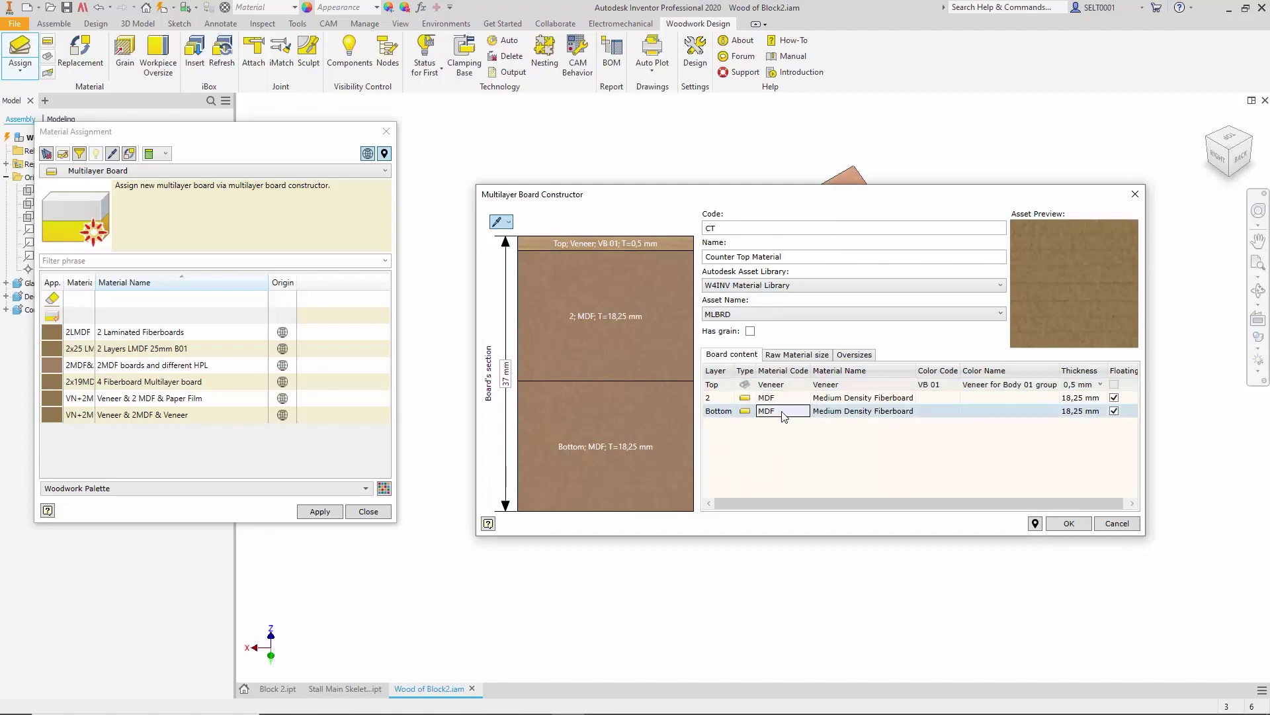
pyautogui.rightClick(784, 415)
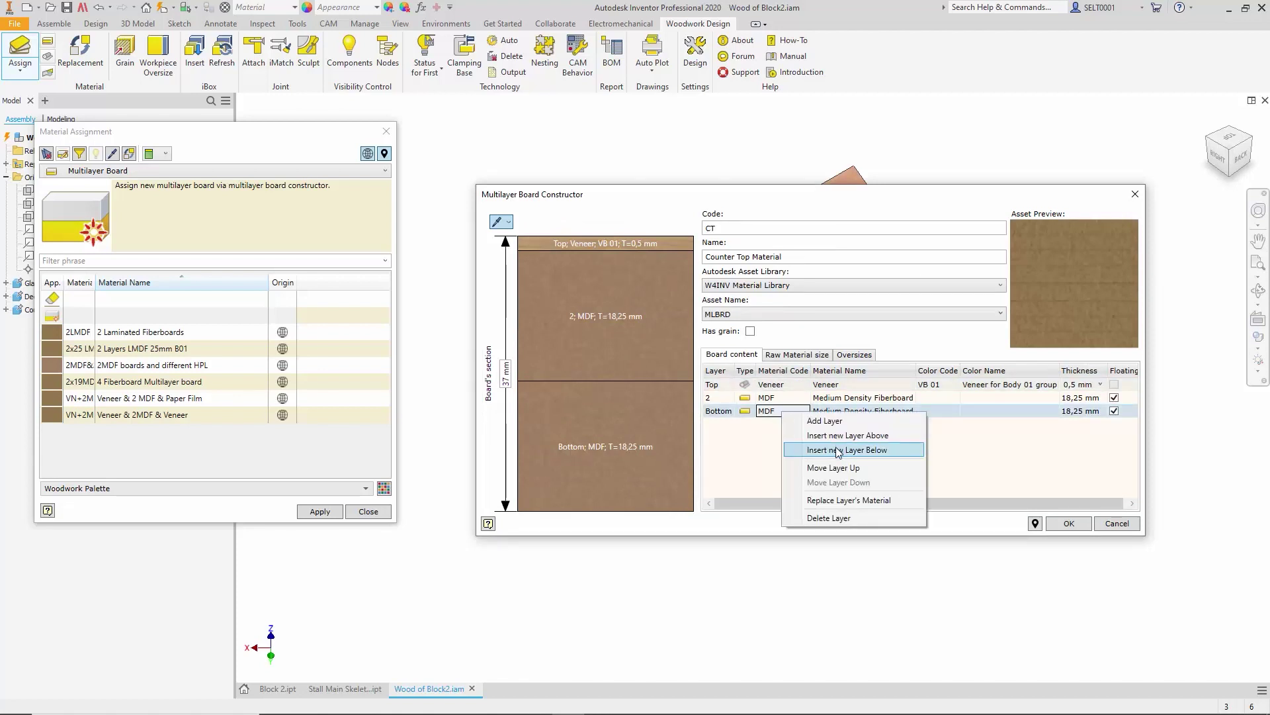
pyautogui.click(839, 450)
pyautogui.doubleClick(768, 427)
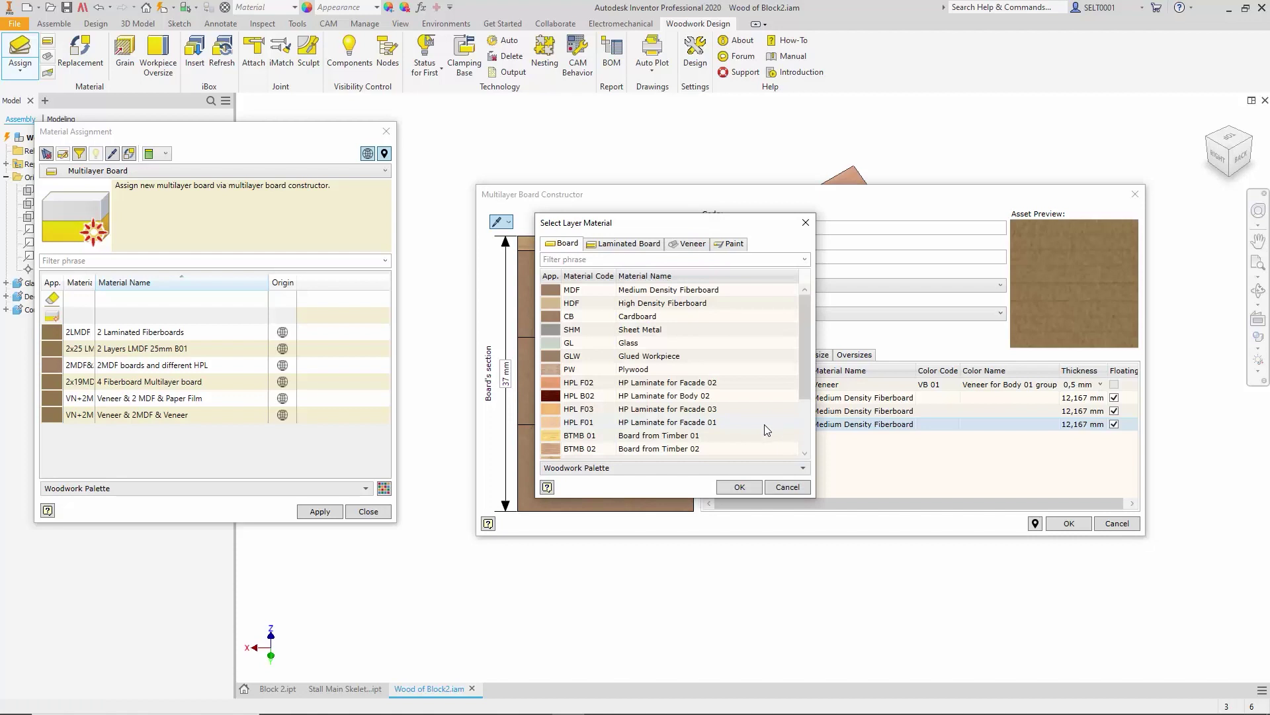
pyautogui.click(685, 244)
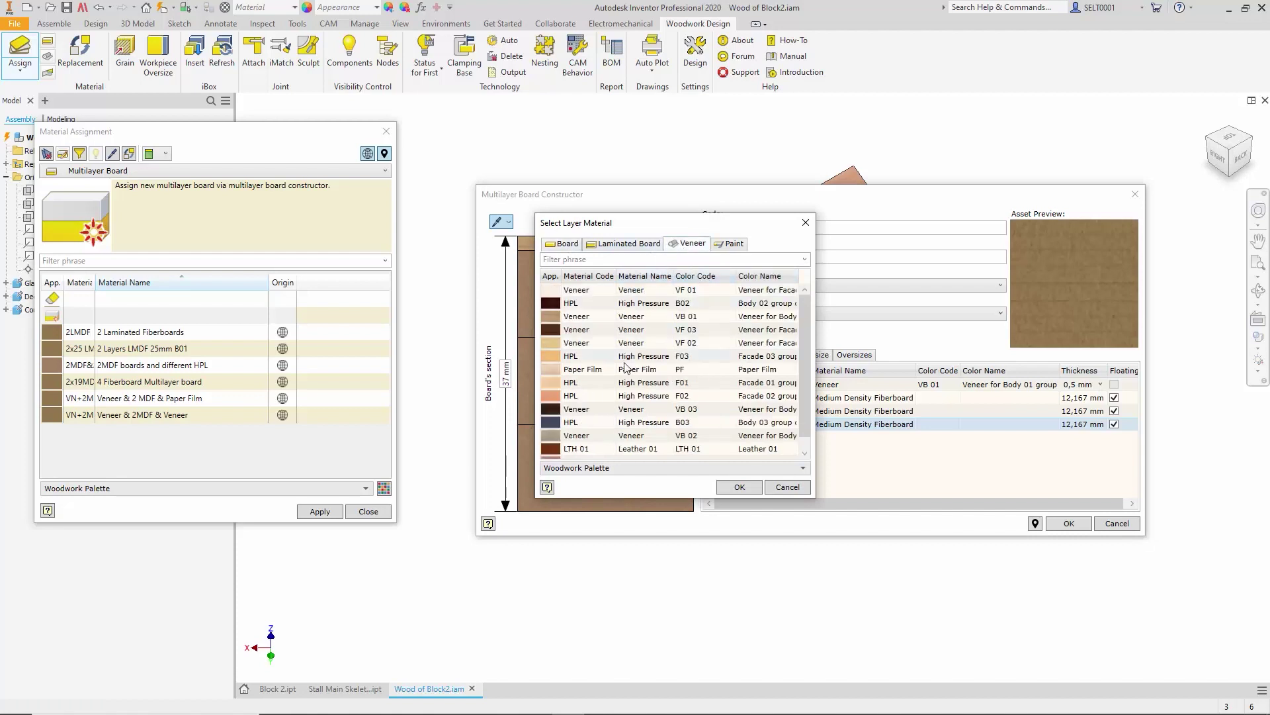
pyautogui.click(591, 371)
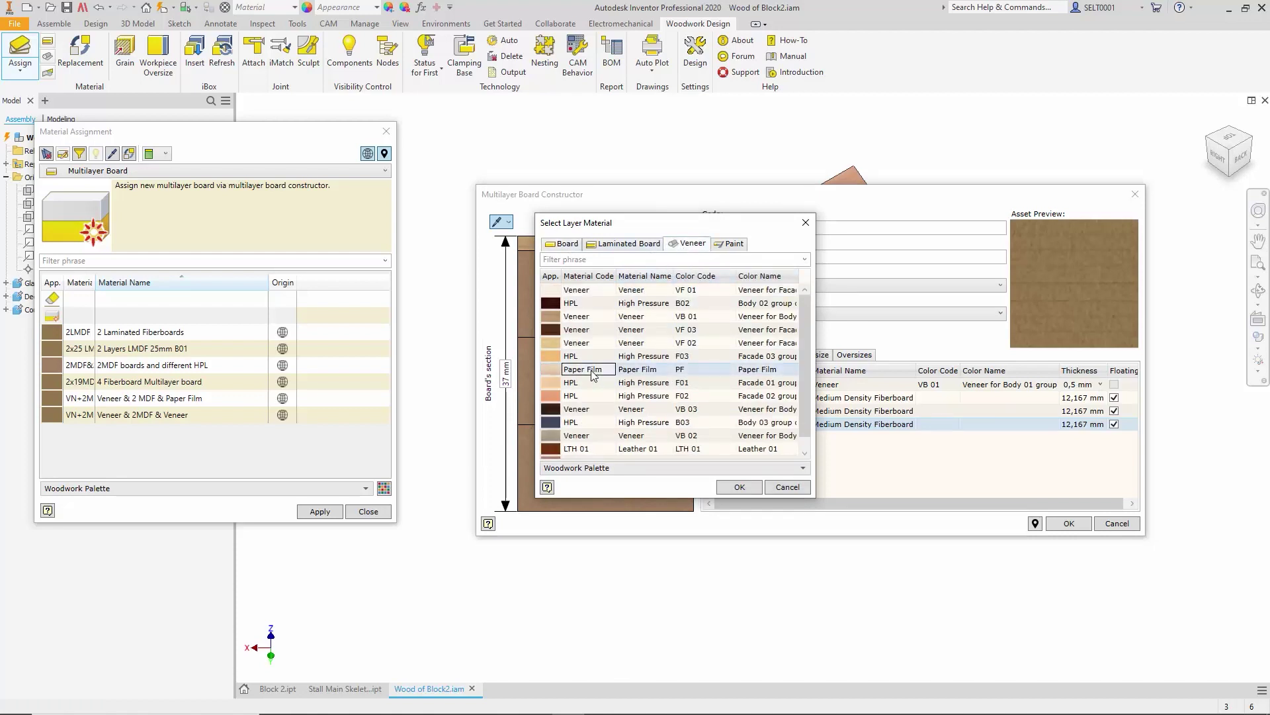
pyautogui.click(739, 487)
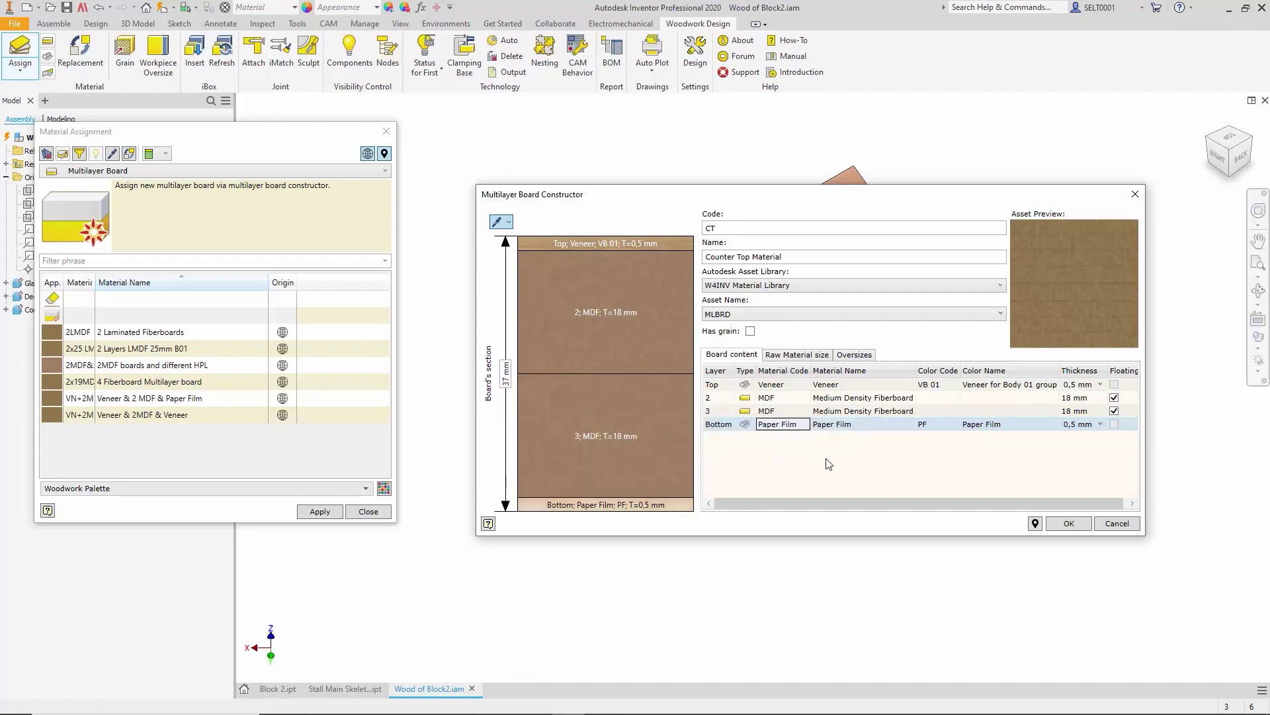
# Accept the finished multilayer board so it is applied to the counter top, and close the material assignment.
pyautogui.click(1067, 523)
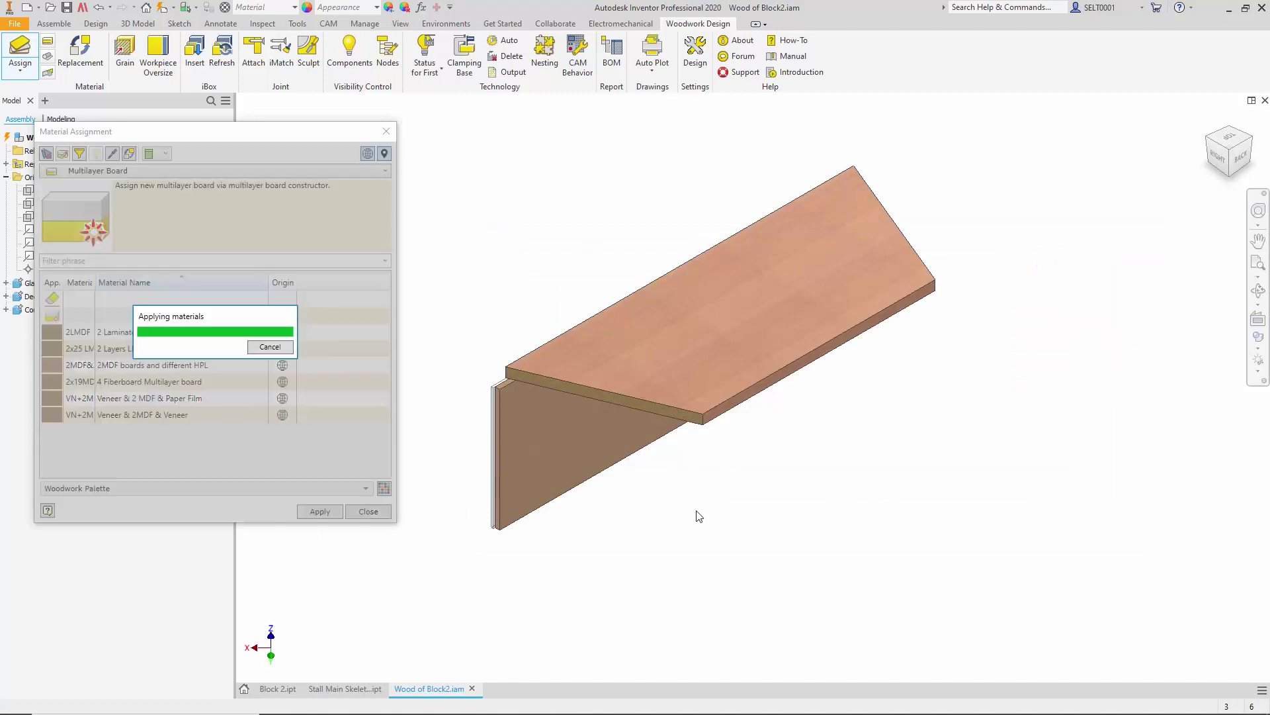
pyautogui.click(369, 511)
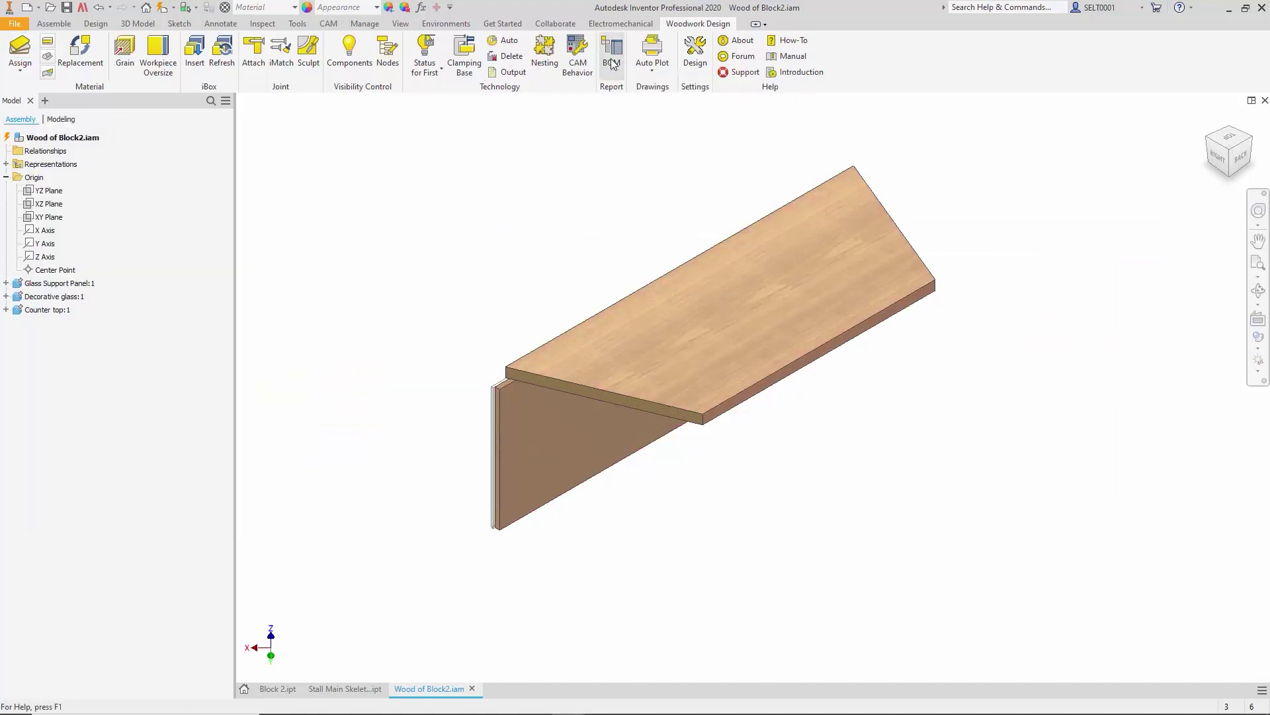
# Examine the counter top's multilayer material and each of its layers in the Woodwork BOM, and close the BOM.
pyautogui.click(611, 53)
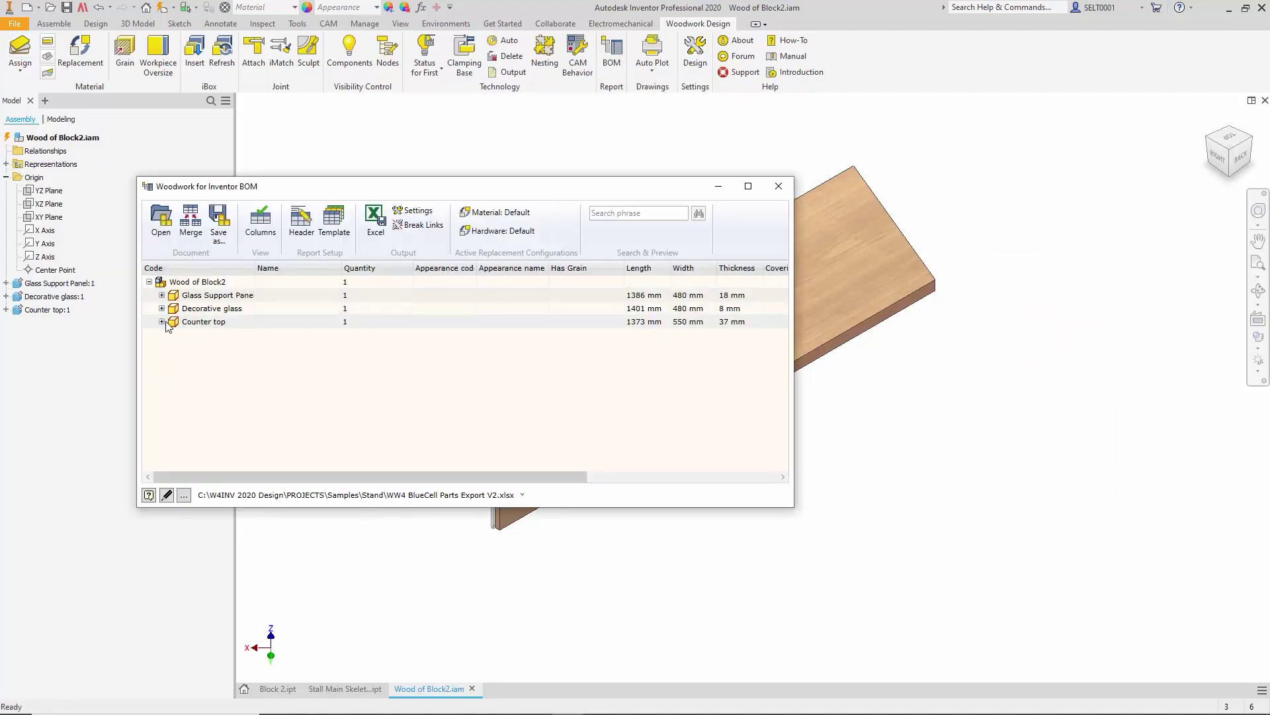
pyautogui.click(162, 322)
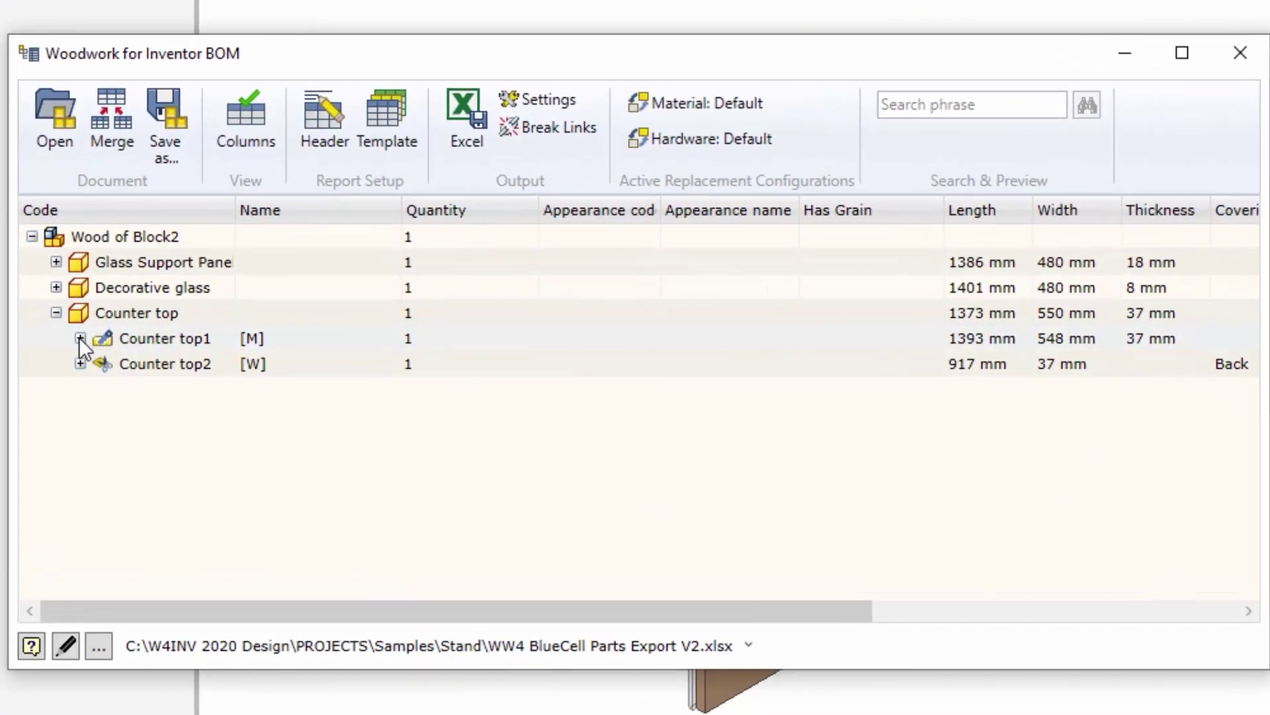
pyautogui.click(79, 338)
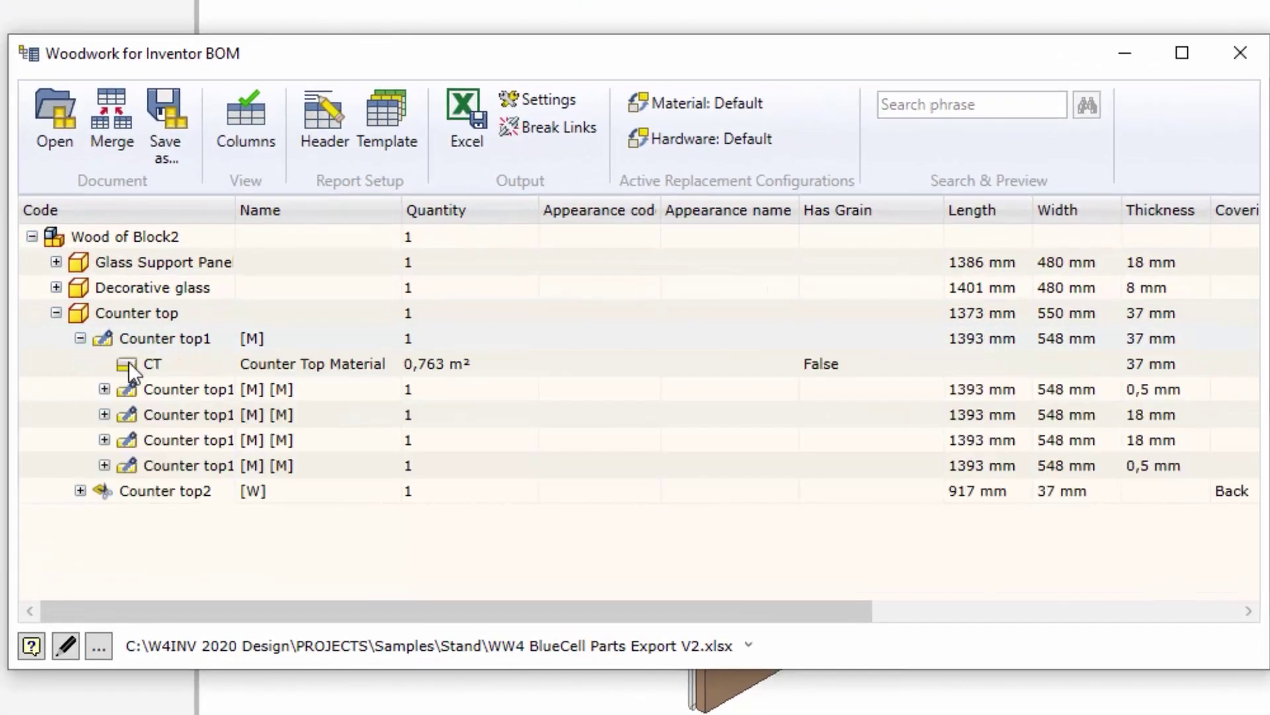
pyautogui.click(155, 389)
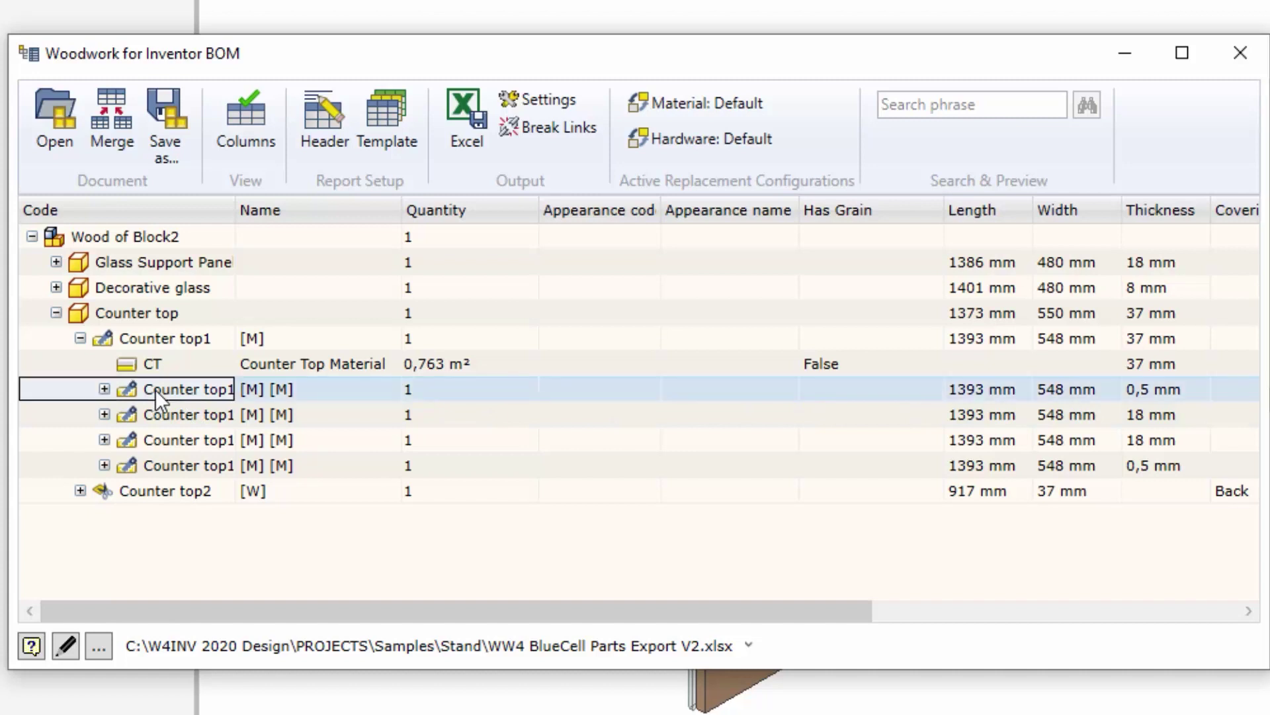
pyautogui.click(103, 389)
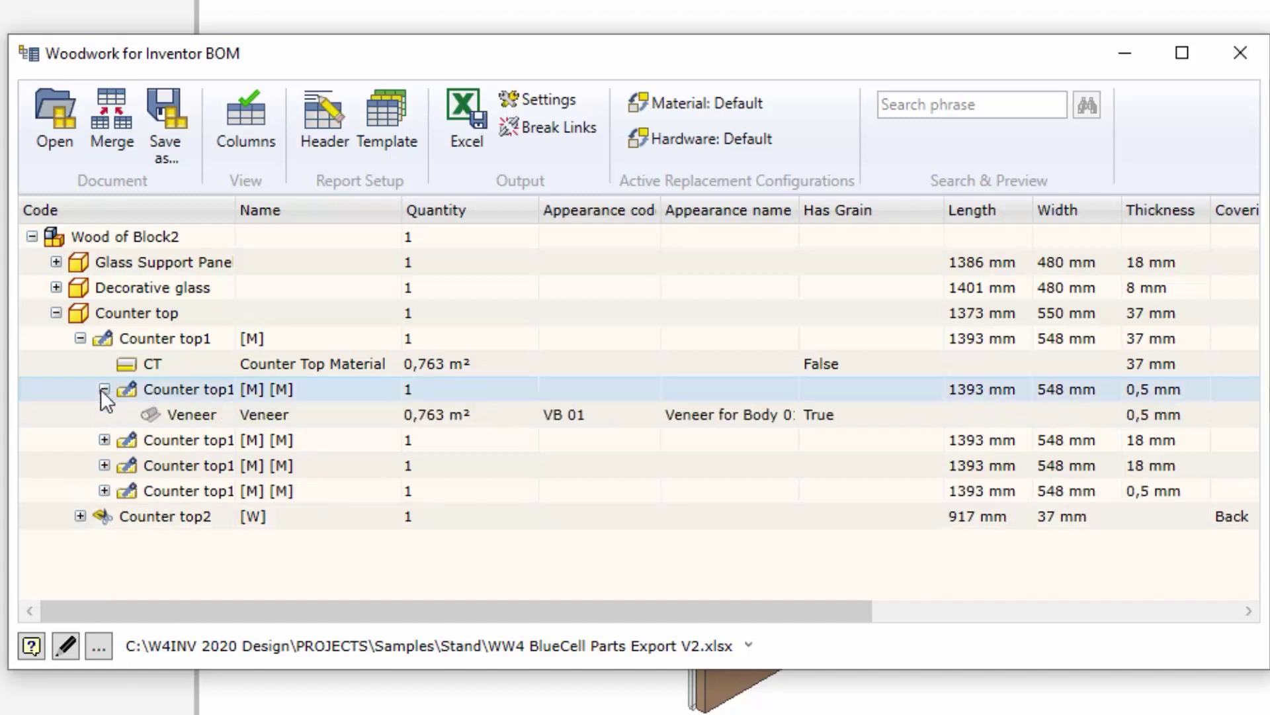
pyautogui.click(105, 440)
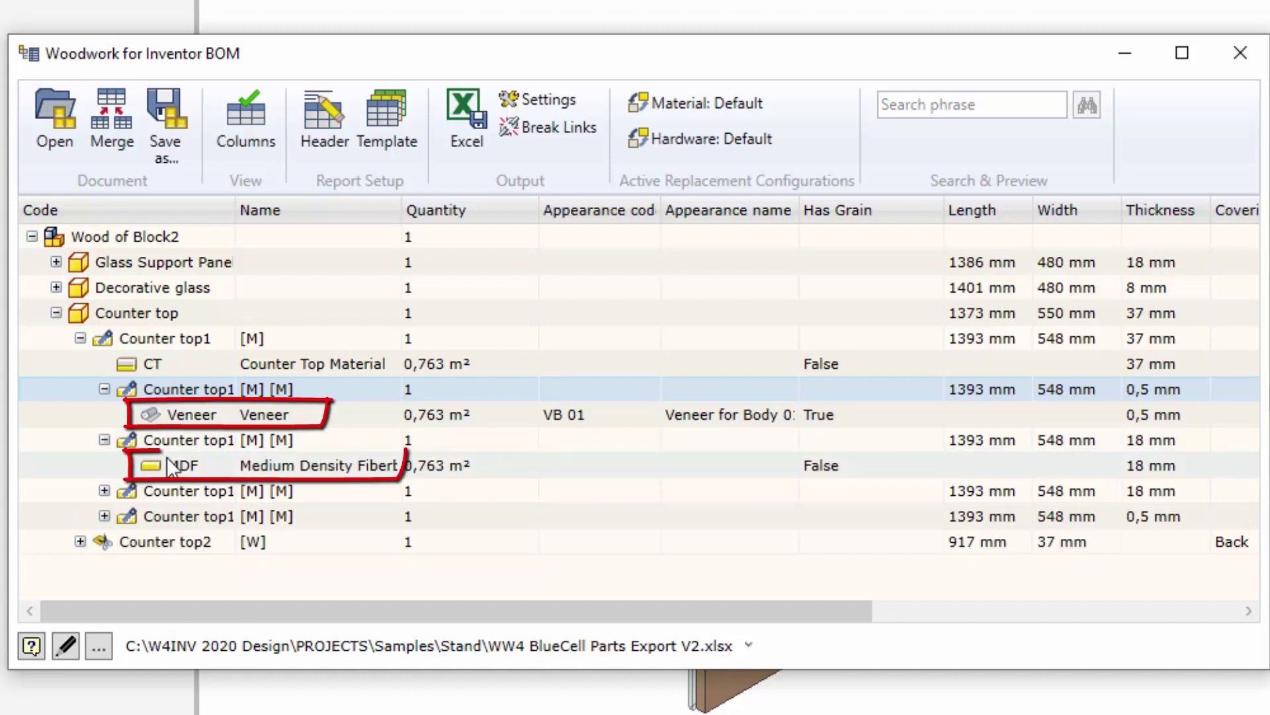
pyautogui.click(105, 491)
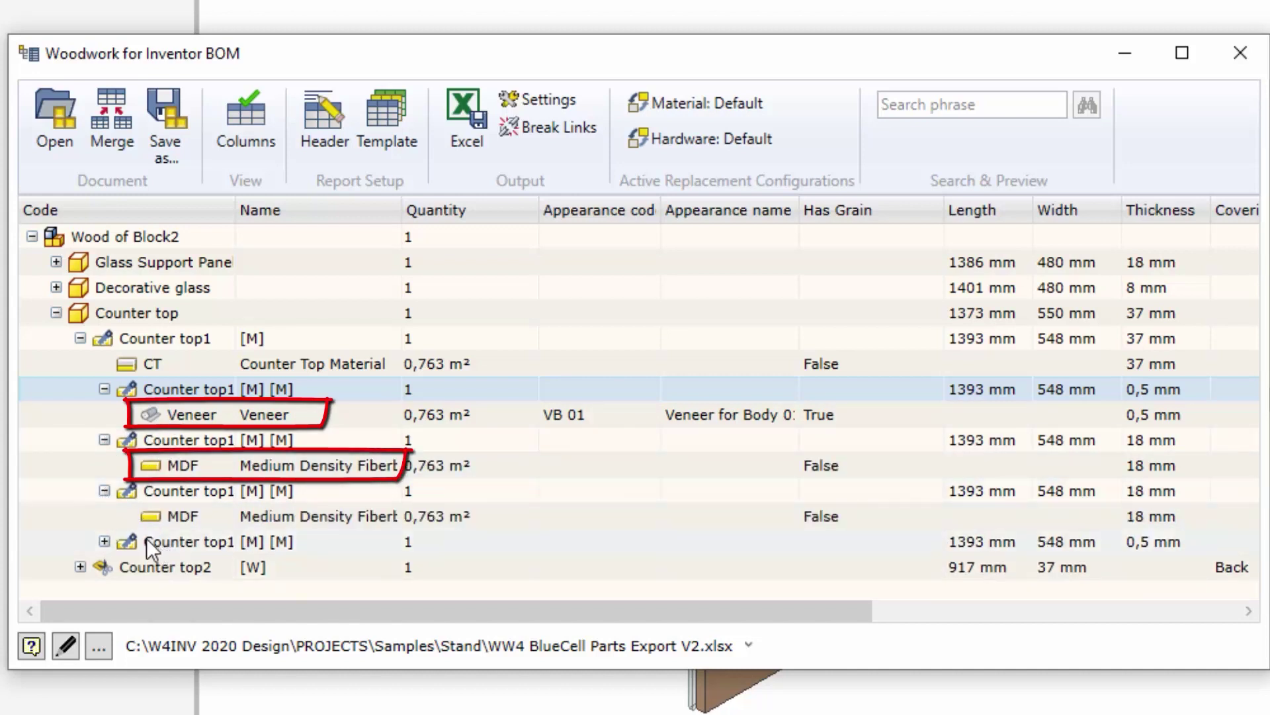
pyautogui.click(105, 541)
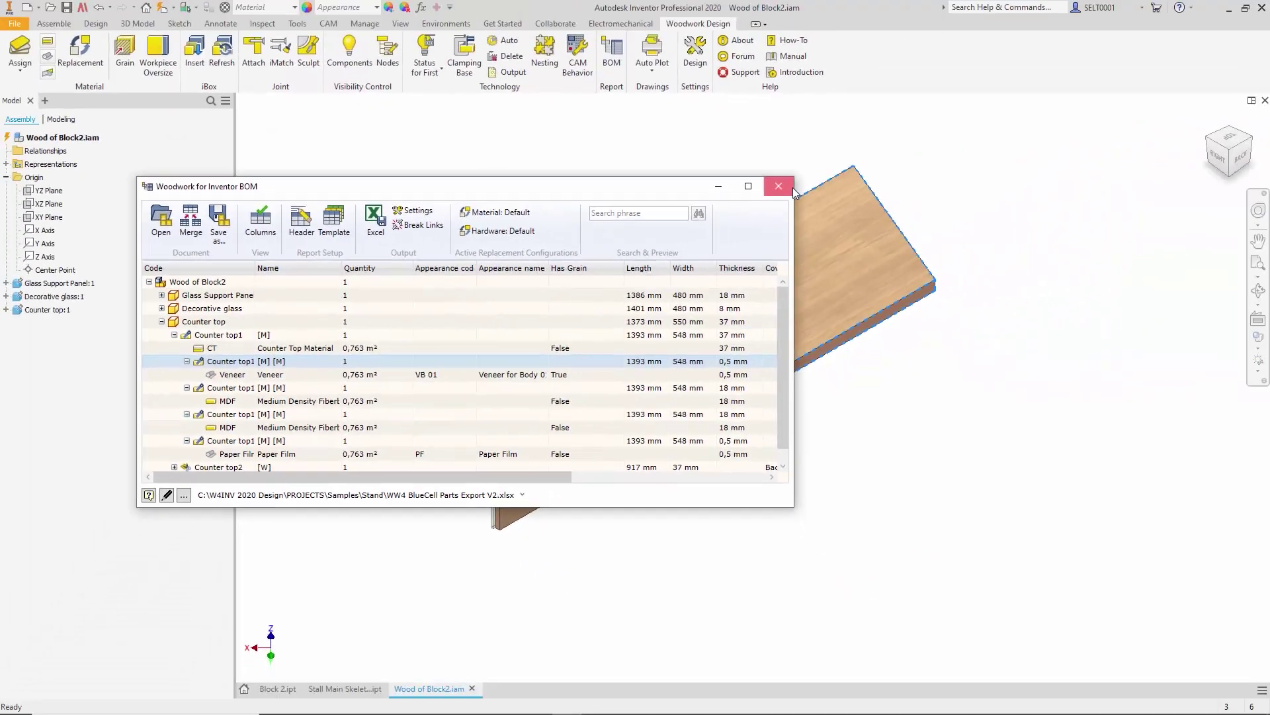
pyautogui.click(1010, 126)
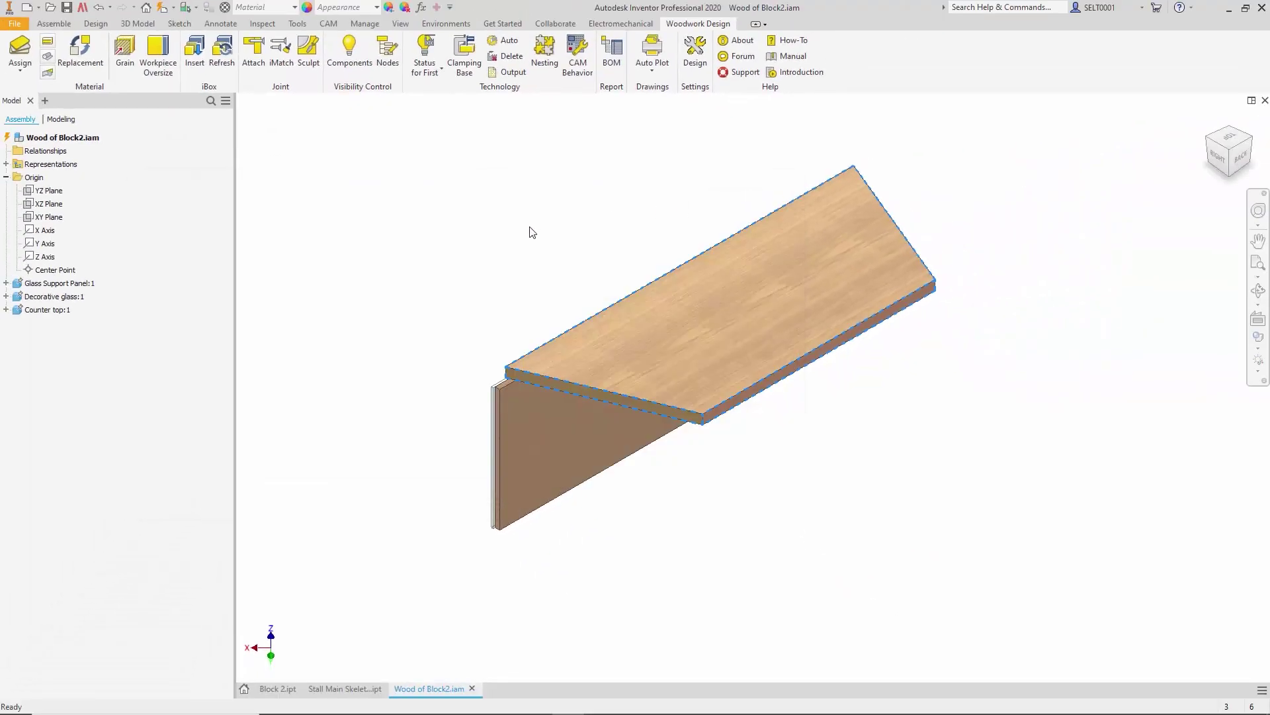